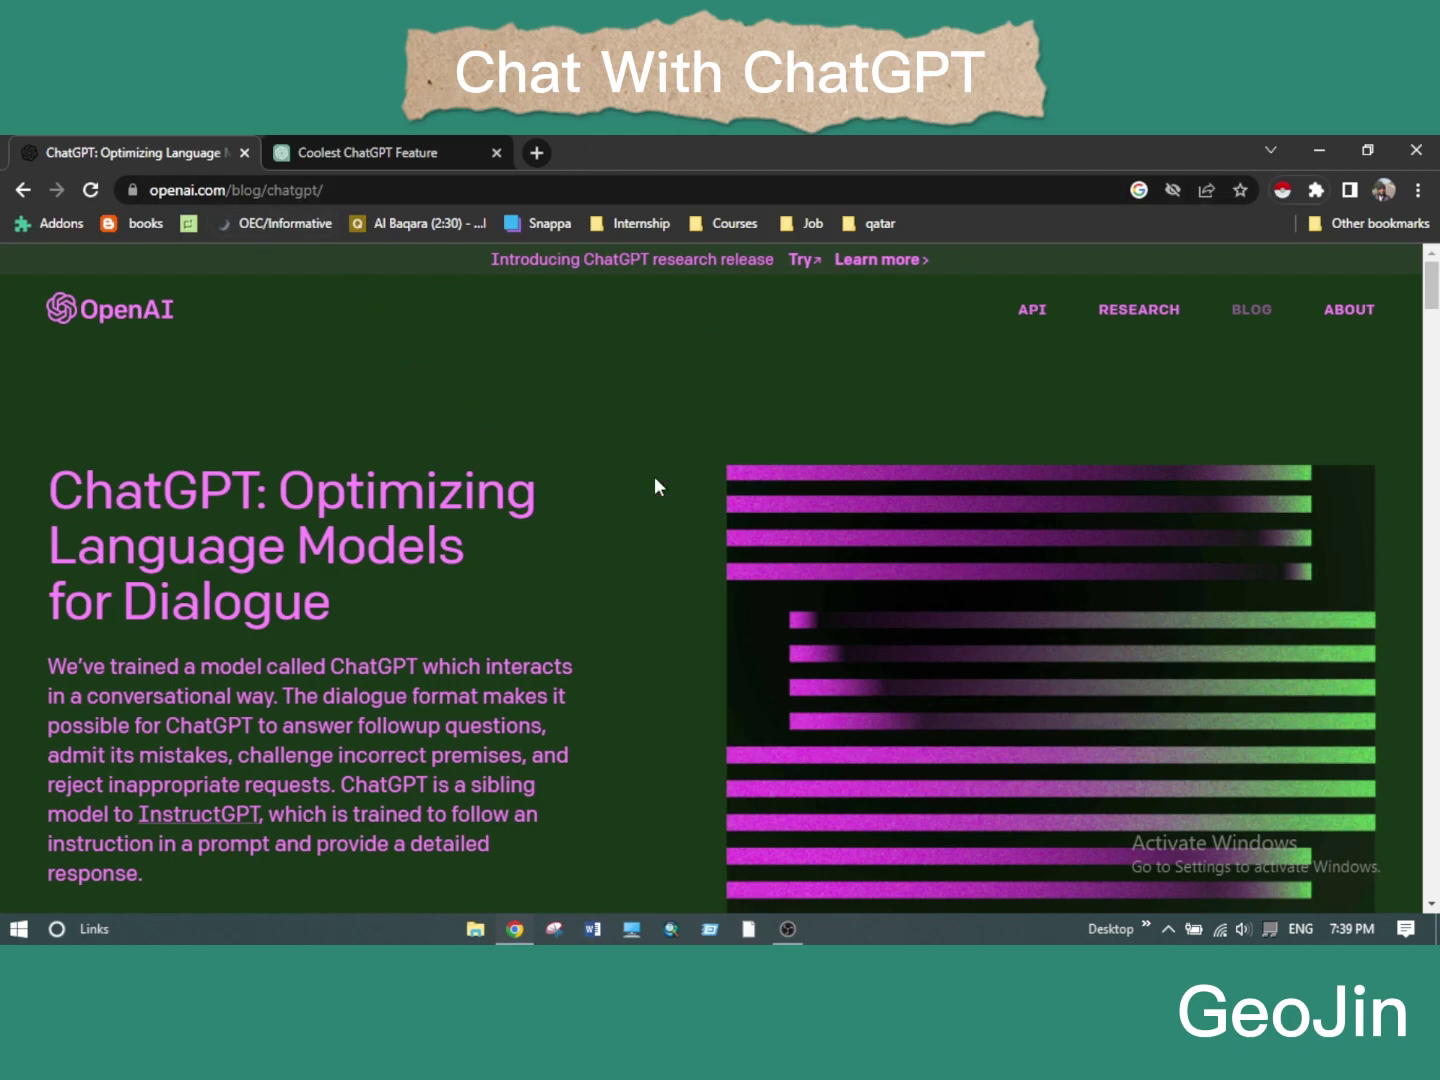
Open the ChatGPT web app from the OpenAI blog post that introduces it.
{"action": "scroll", "coordinate": [627, 659], "scroll_direction": "down", "scroll_amount": 1}
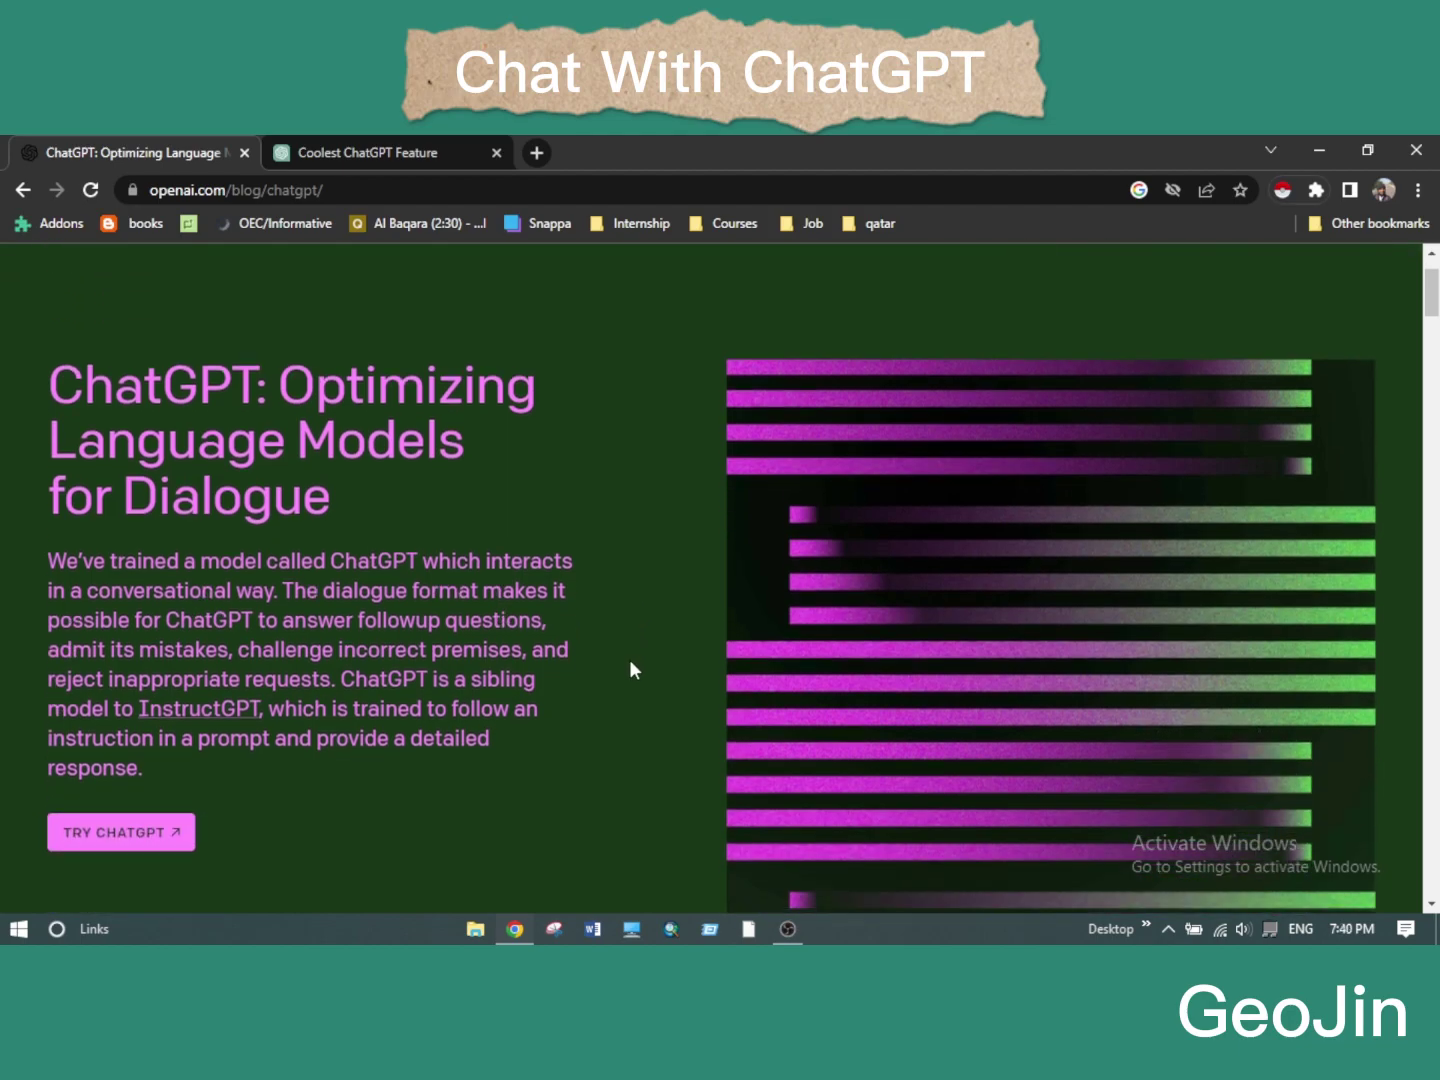
{"action": "scroll", "coordinate": [629, 660], "scroll_direction": "up", "scroll_amount": 1}
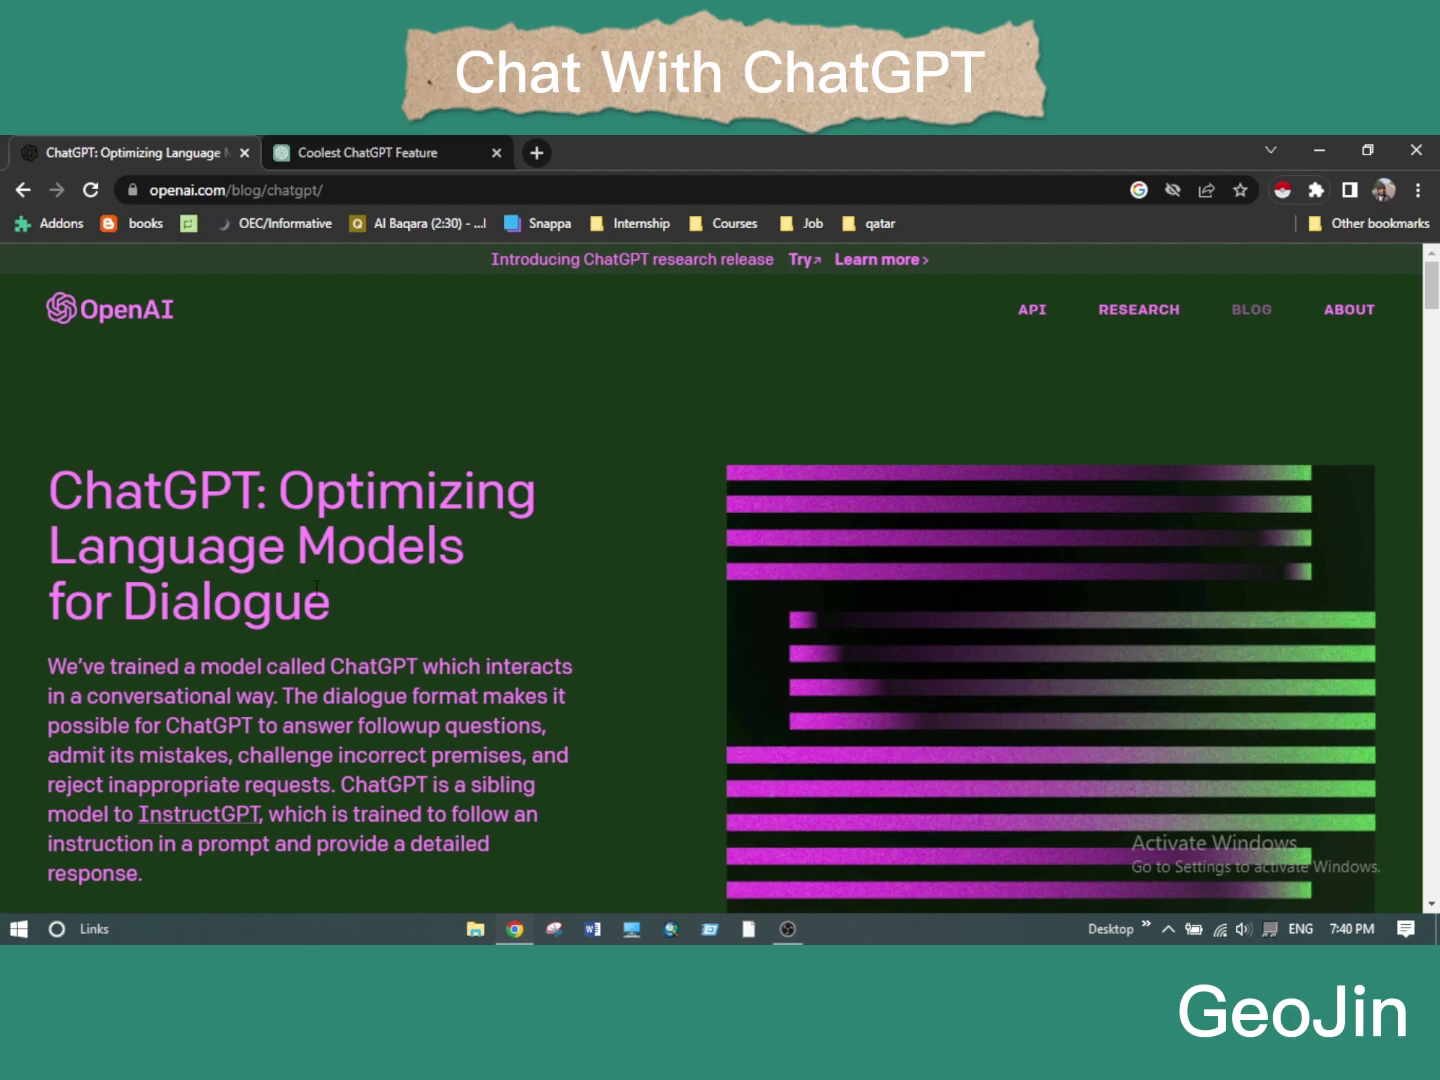
{"action": "scroll", "coordinate": [411, 651], "scroll_direction": "down", "scroll_amount": 2}
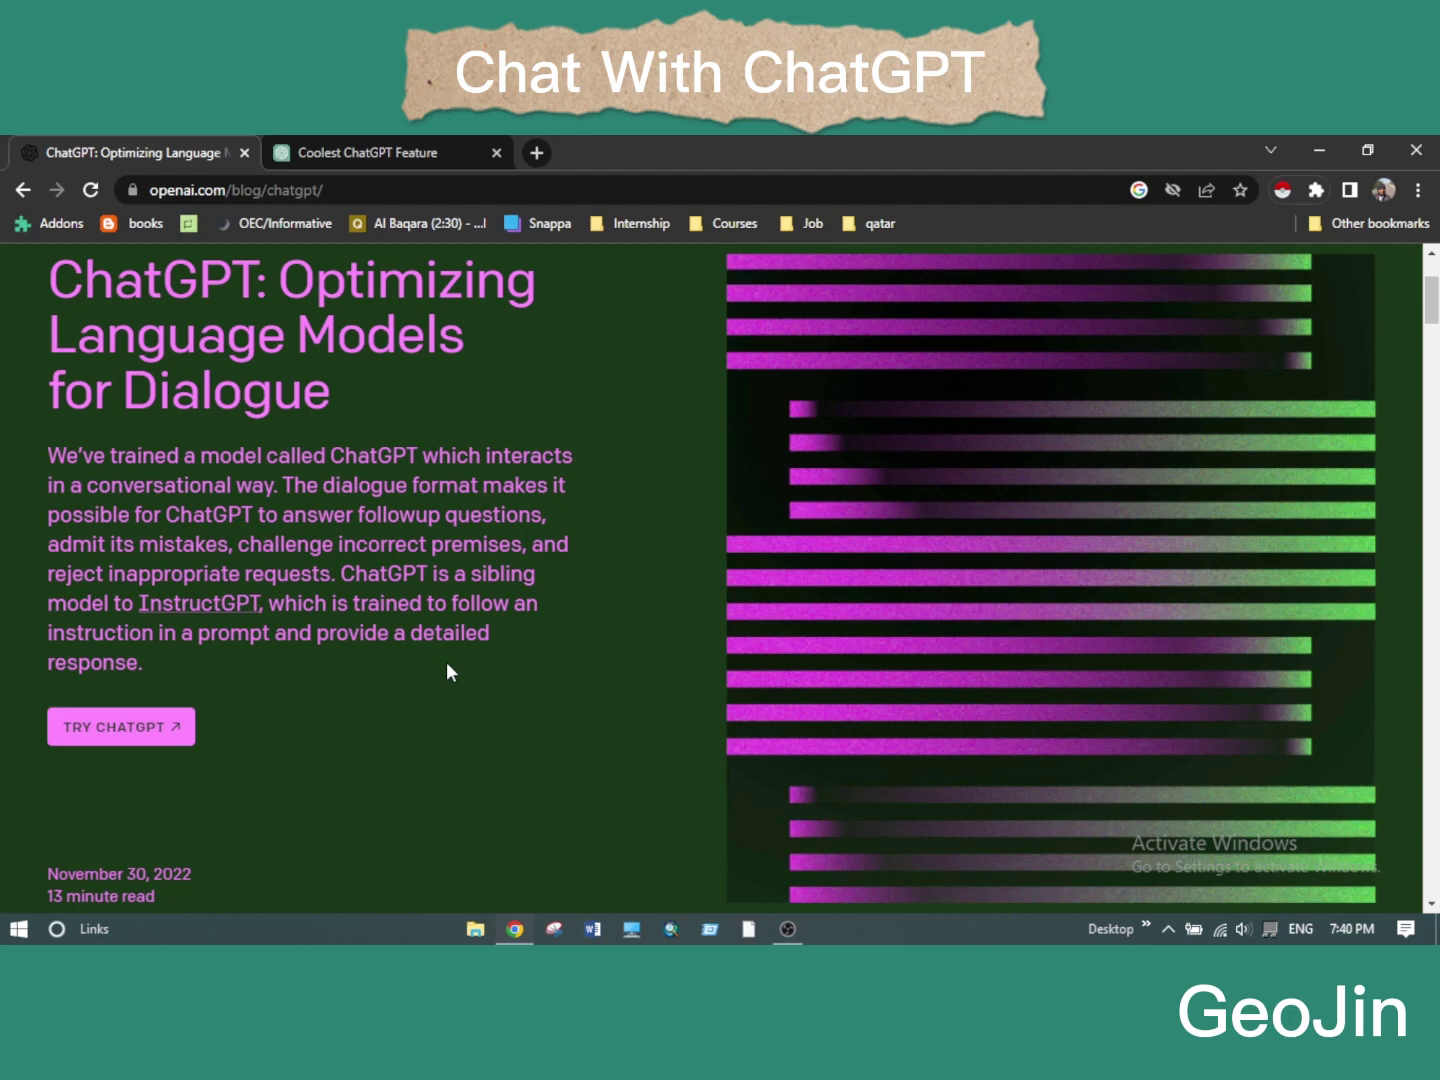
{"action": "left_click", "coordinate": [162, 727]}
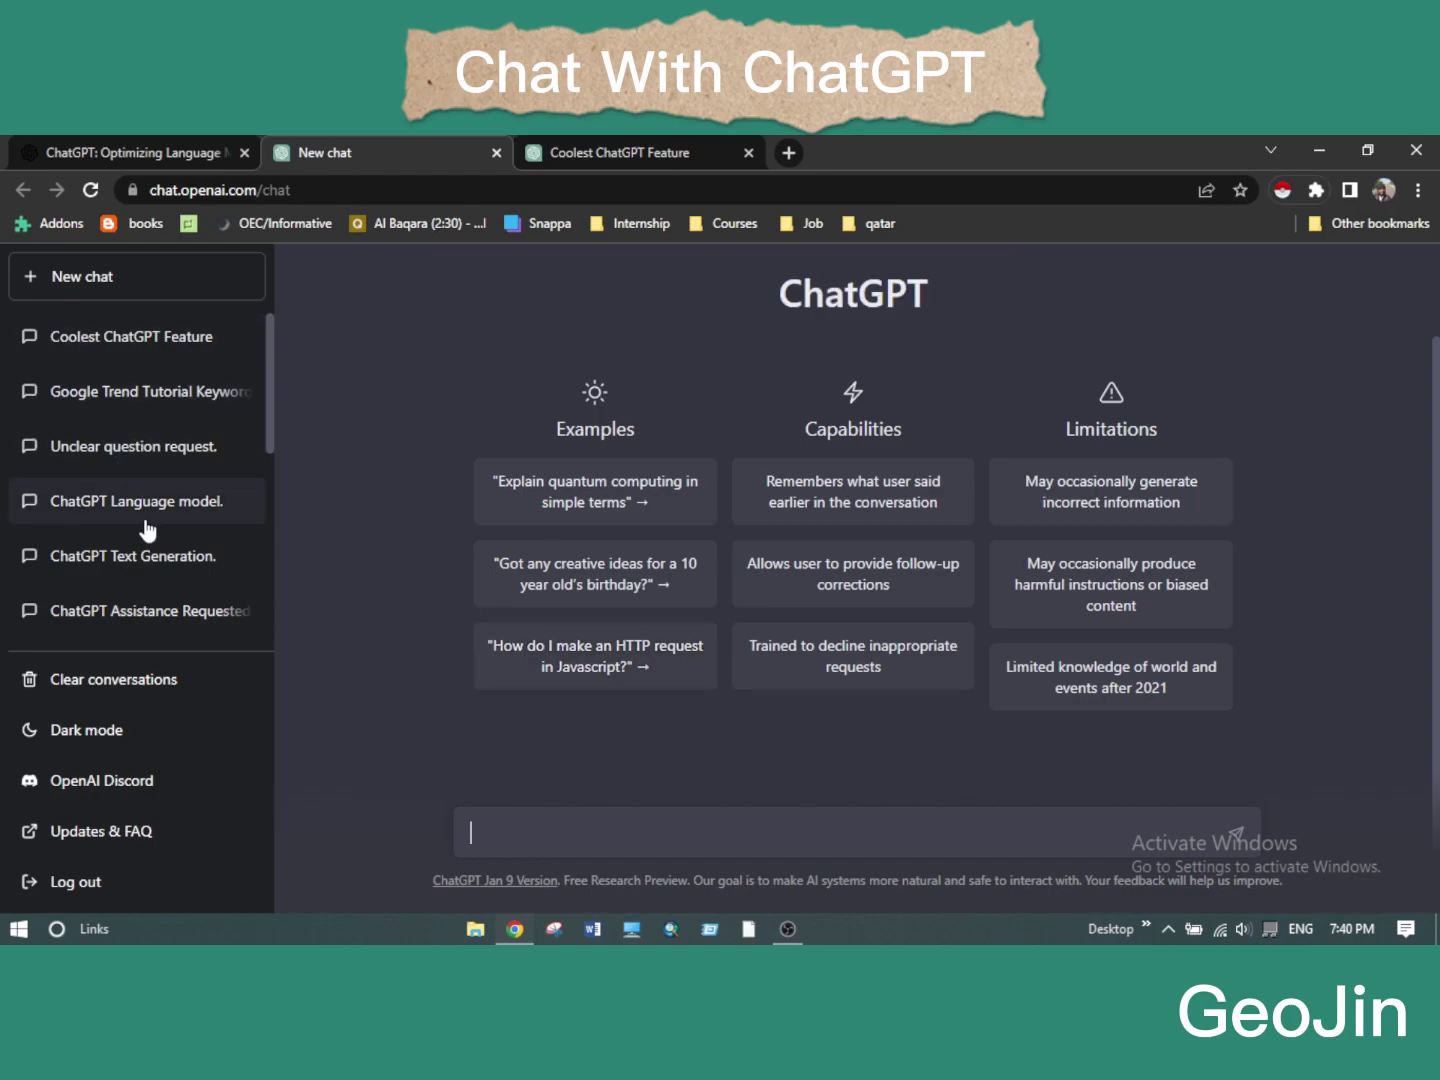
Ask ChatGPT "what is chatgpt" in the new chat.
{"action": "scroll", "coordinate": [147, 528], "scroll_direction": "down", "scroll_amount": 5}
{"action": "scroll", "coordinate": [149, 536], "scroll_direction": "down", "scroll_amount": 5}
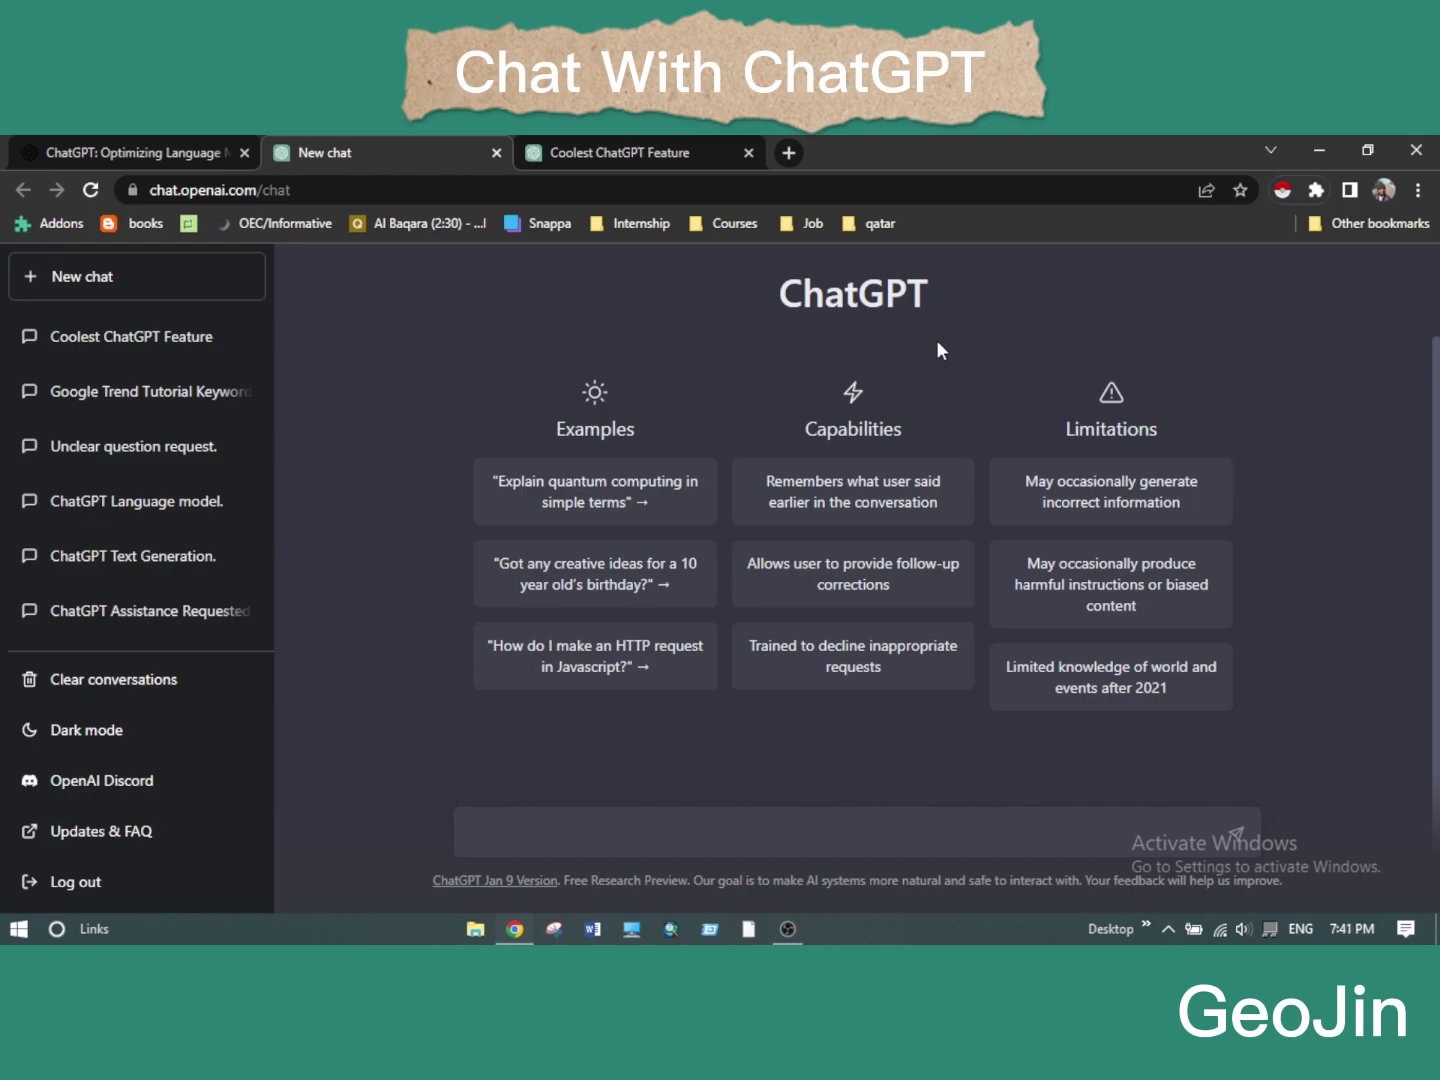
{"action": "type", "text": "wa"}
{"action": "left_click_drag", "start_coordinate": [494, 832], "coordinate": [485, 833]}
{"action": "type", "text": "hat is chatgpt"}
{"action": "left_click", "coordinate": [1238, 835]}
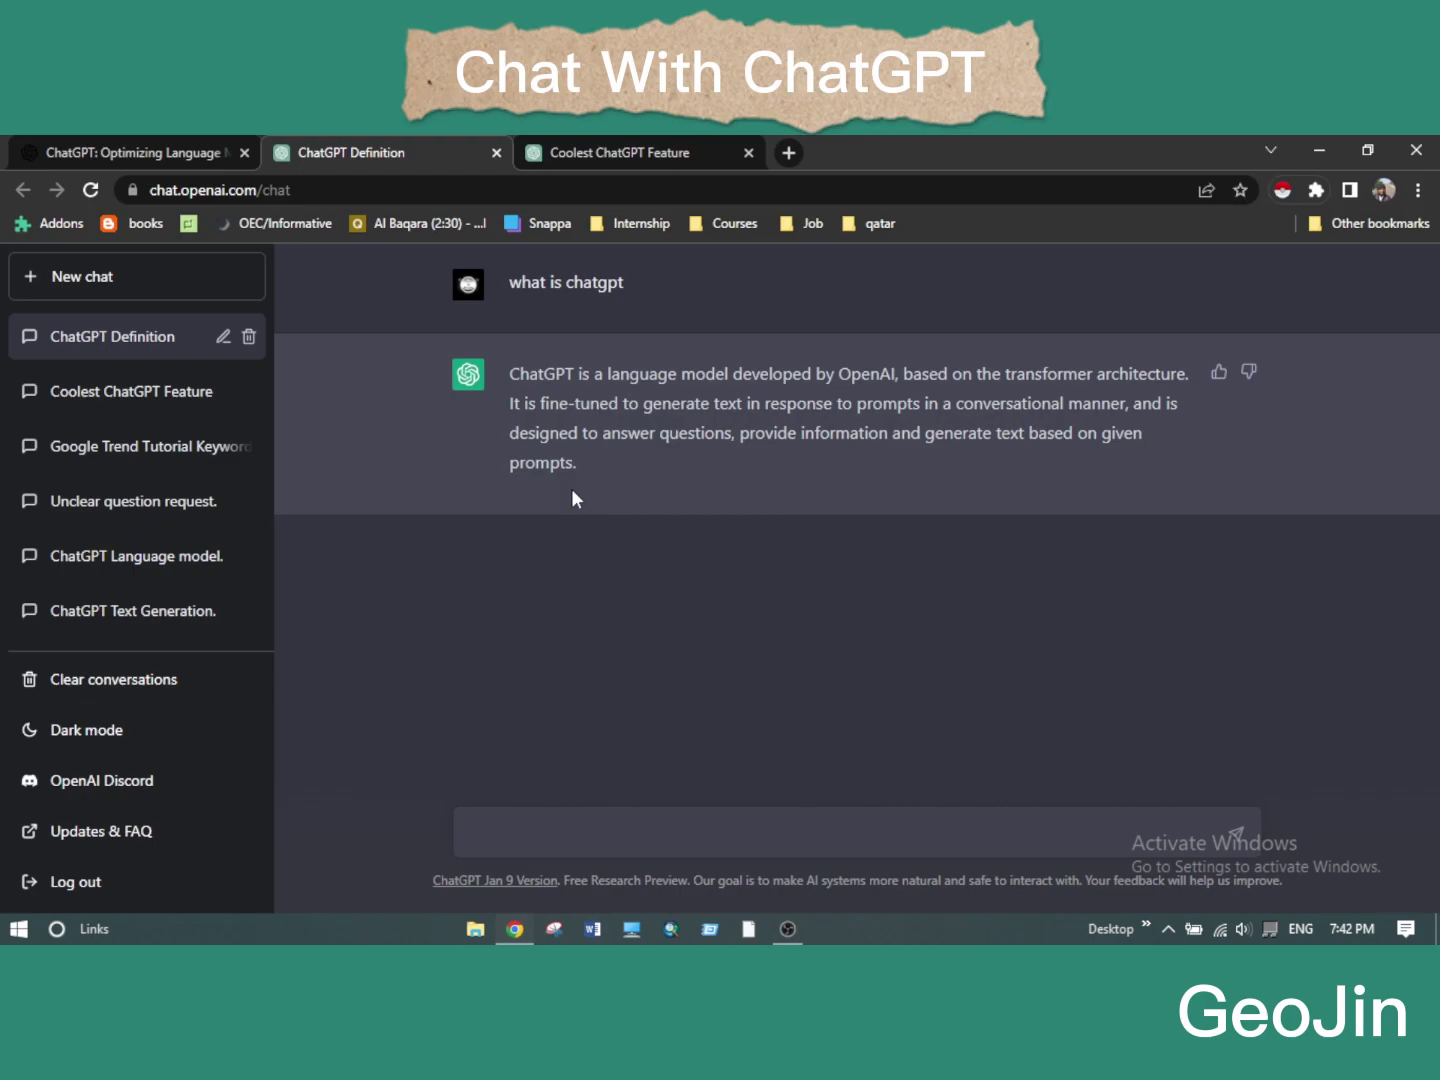
Send the follow-up prompt "can you make a report on chat gpt ? 2 pages".
{"action": "left_click", "coordinate": [564, 830]}
{"action": "type", "text": "can you make a report on"}
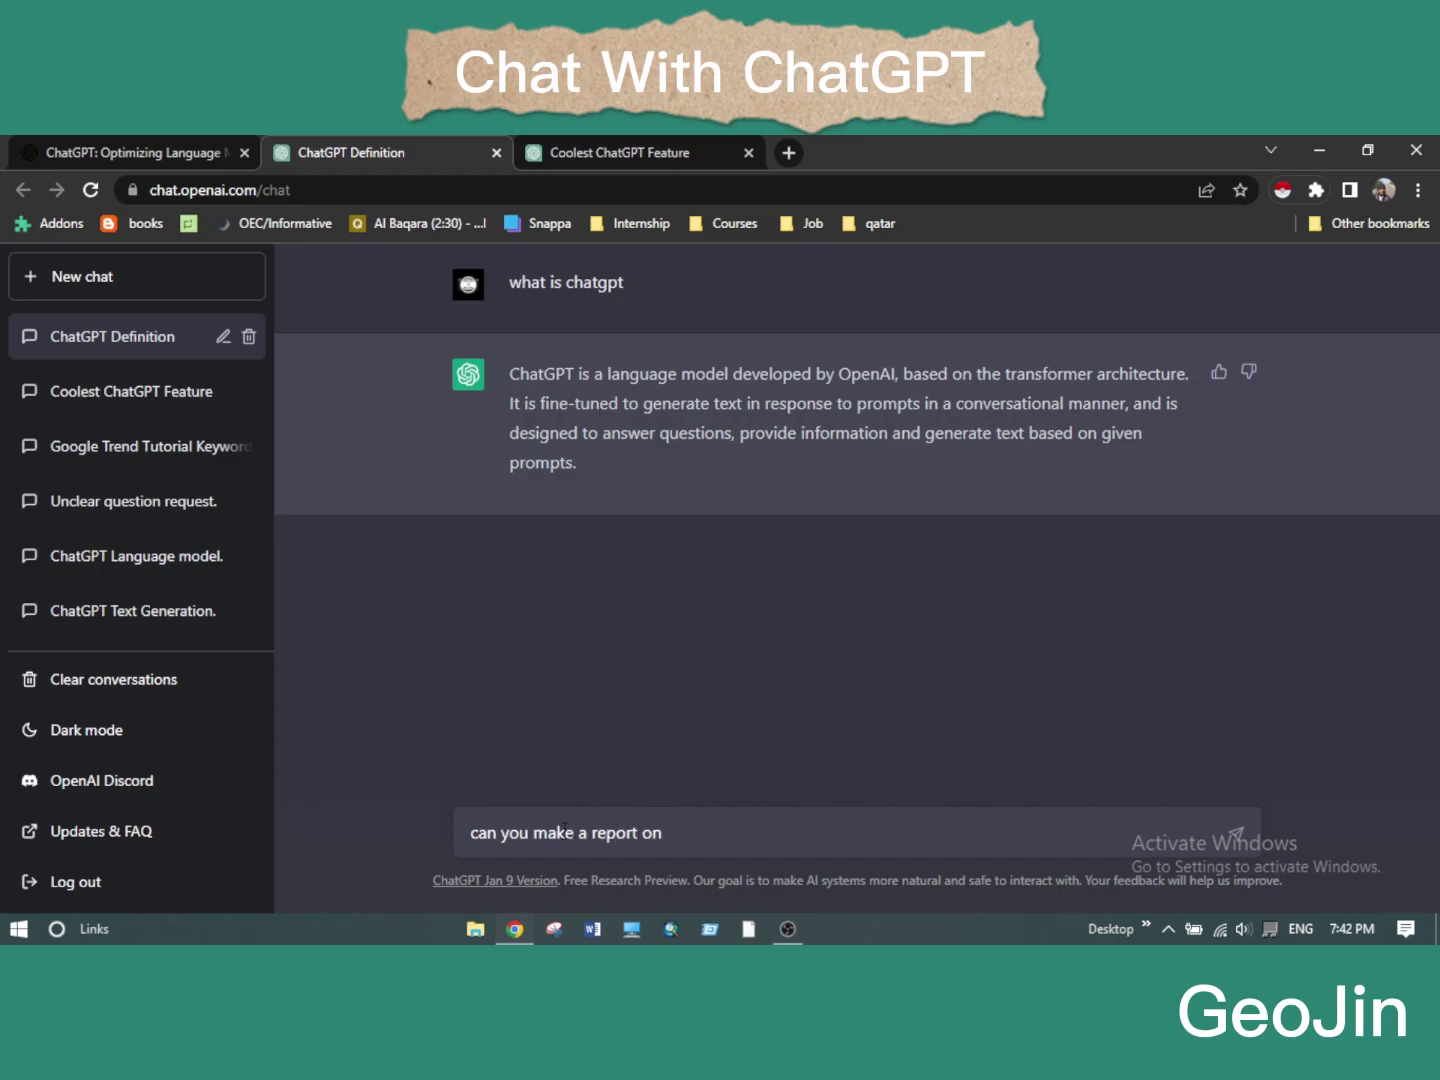
{"action": "type", "text": " chat gpt ?"}
{"action": "type", "text": "2 pages"}
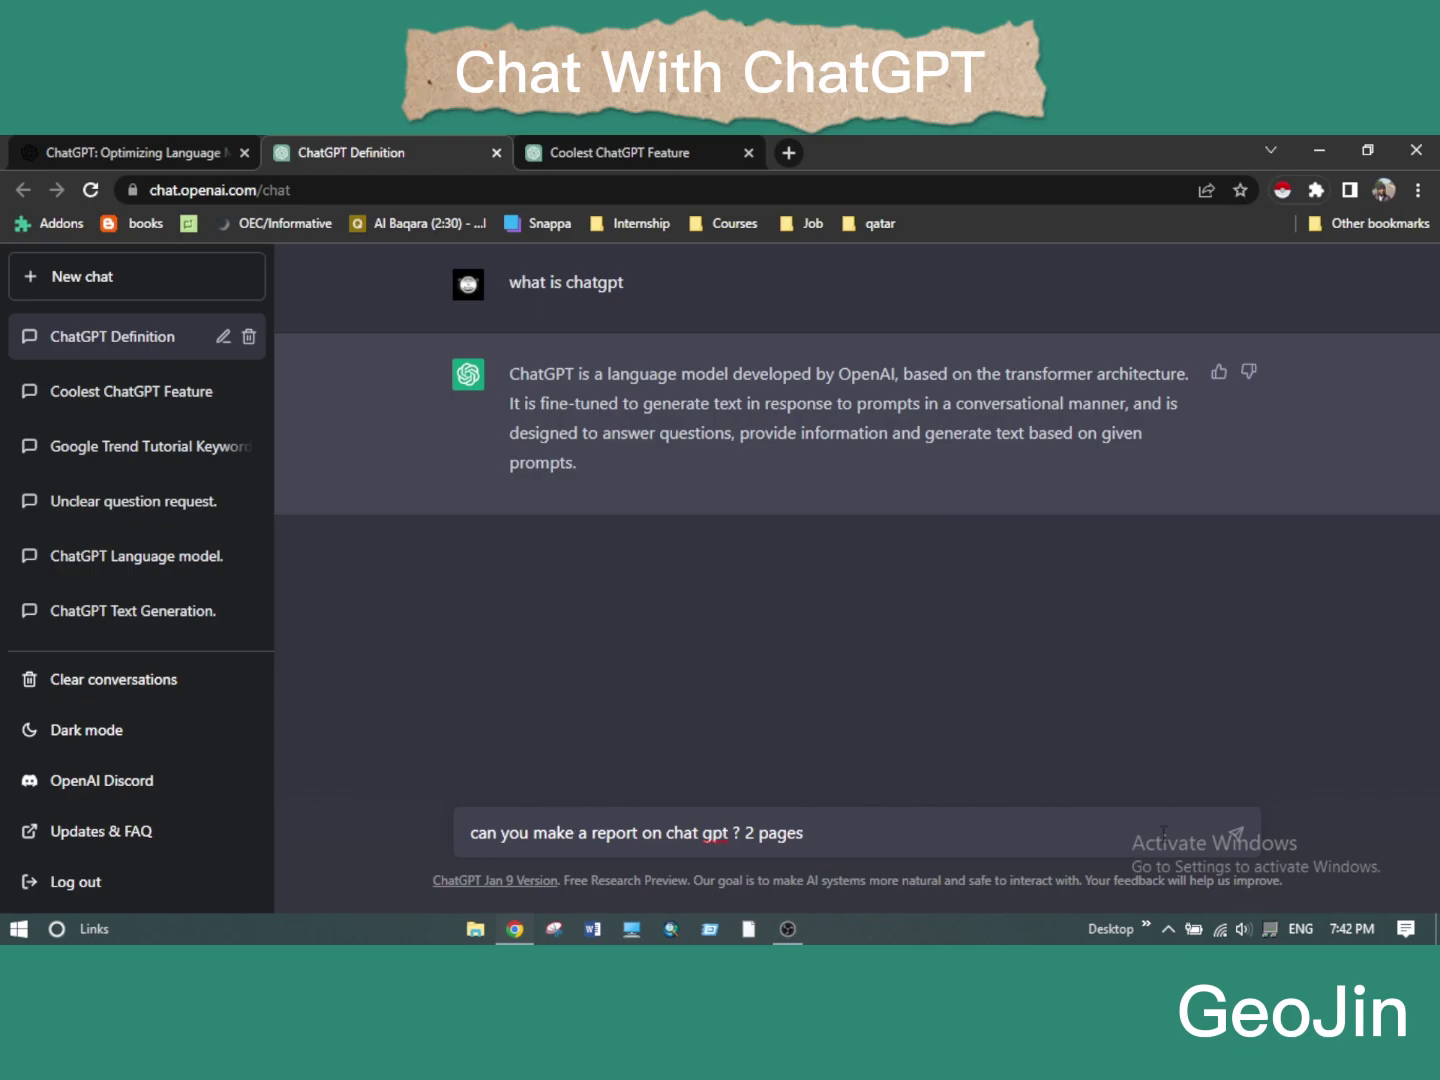
{"action": "left_click", "coordinate": [1233, 838]}
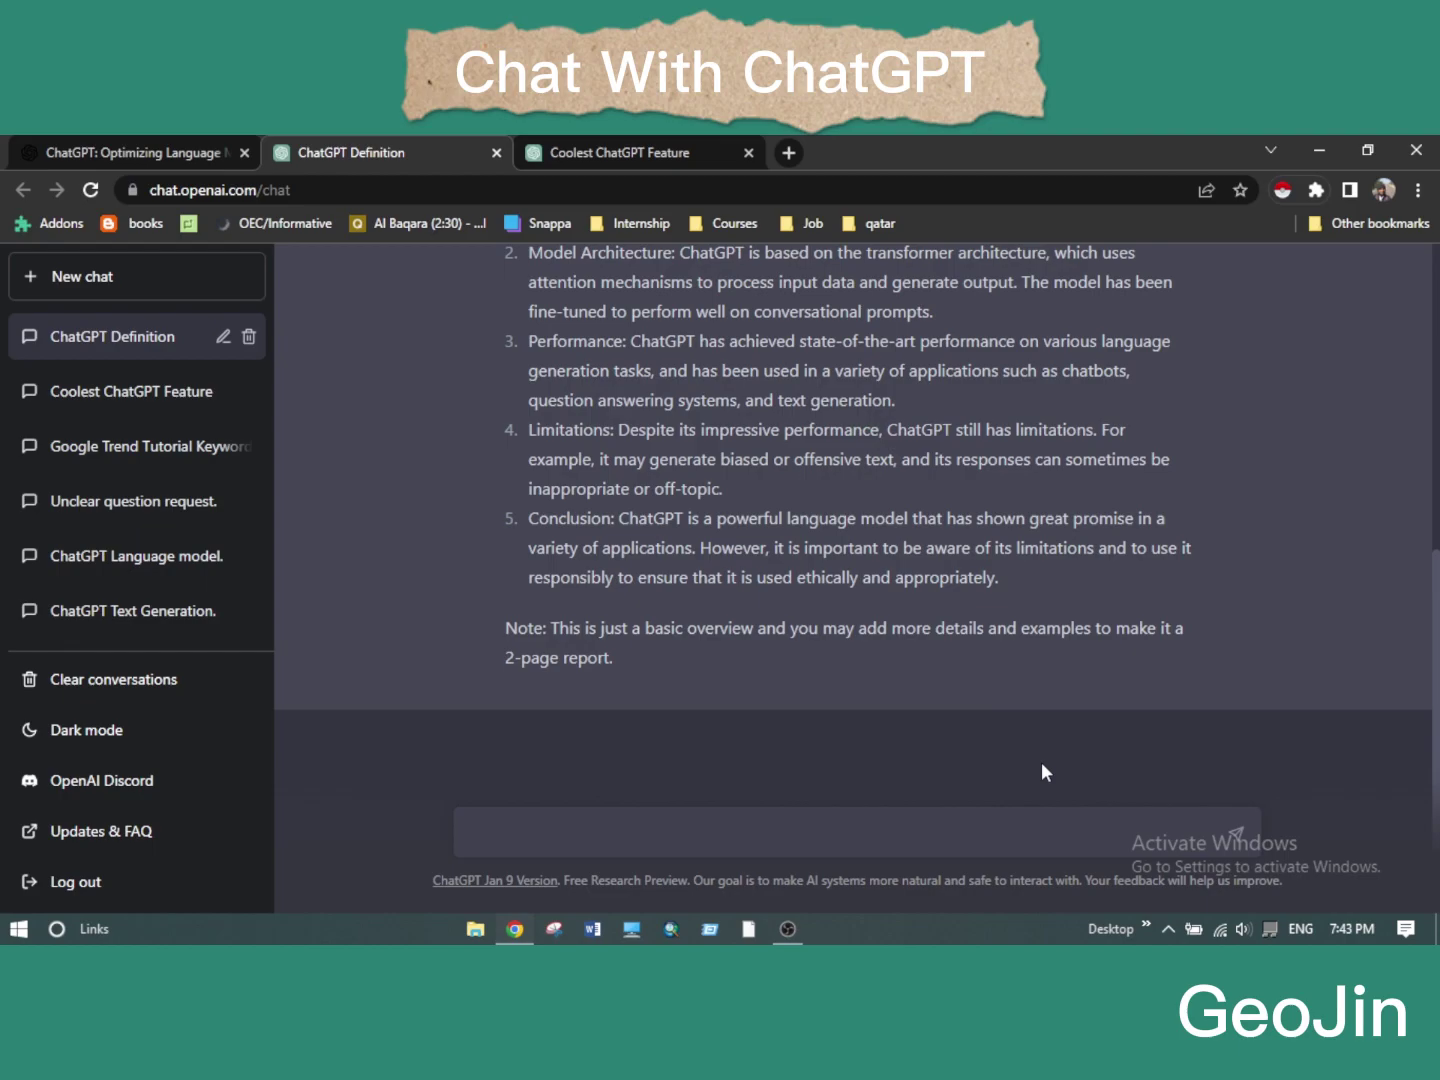
Read through the report answer and send the prompt "write an article about chatgpt with 200 words".
{"action": "scroll", "coordinate": [1040, 762], "scroll_direction": "up", "scroll_amount": 5}
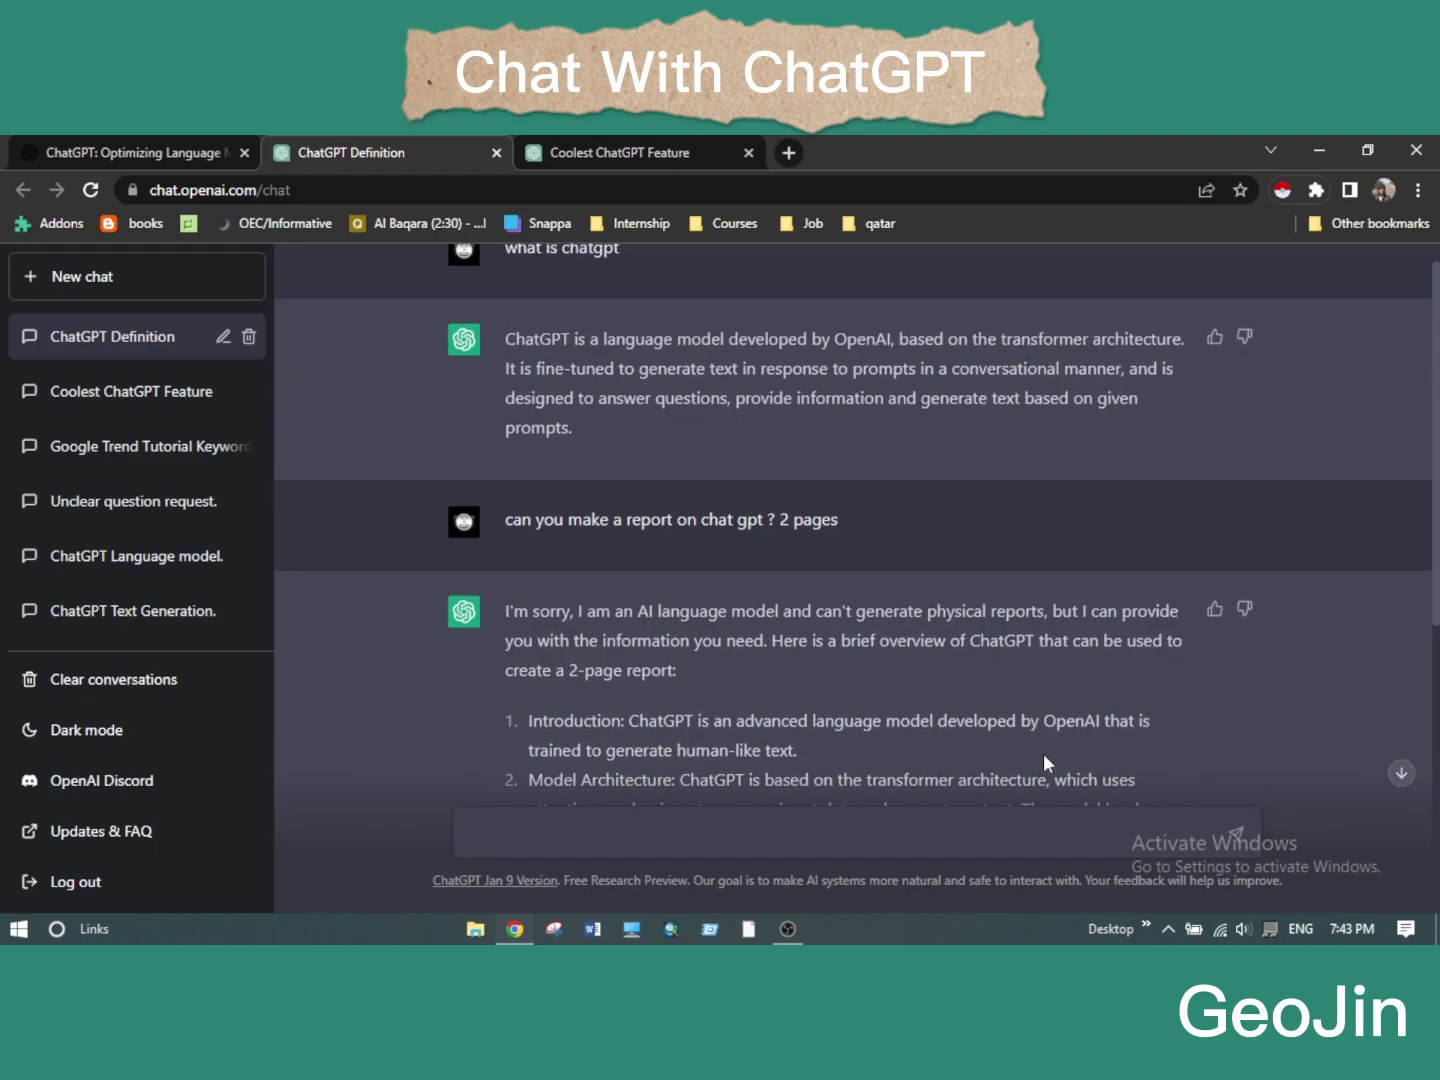
{"action": "scroll", "coordinate": [931, 761], "scroll_direction": "down", "scroll_amount": 1}
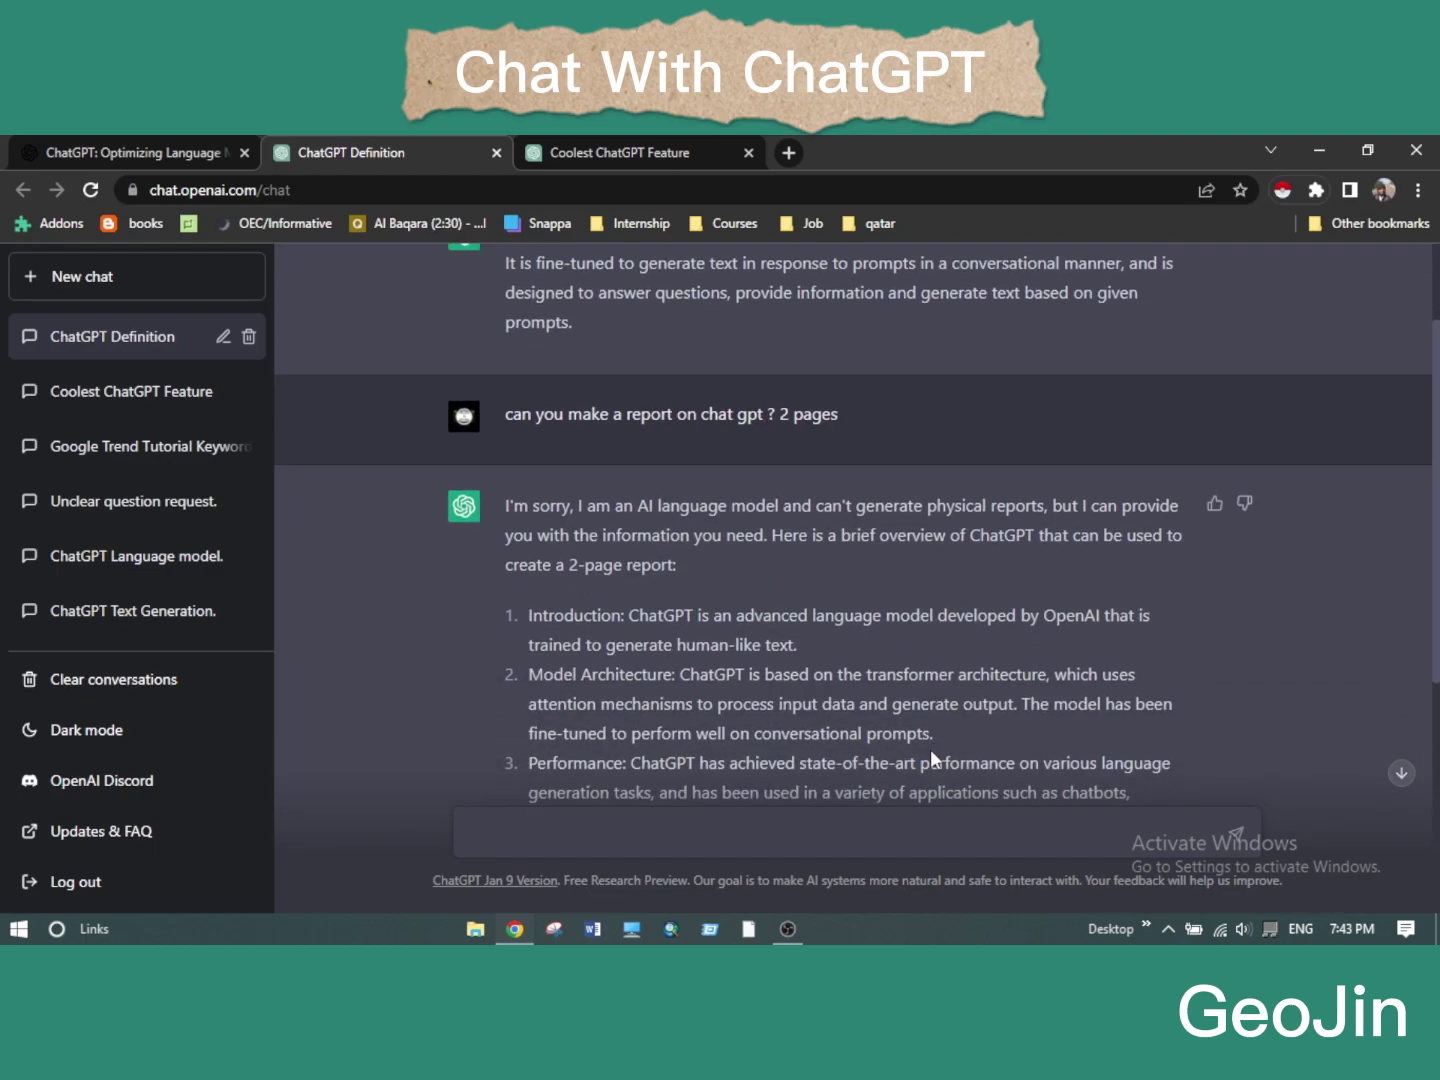
{"action": "scroll", "coordinate": [930, 749], "scroll_direction": "down", "scroll_amount": 1}
{"action": "scroll", "coordinate": [803, 680], "scroll_direction": "down", "scroll_amount": 3}
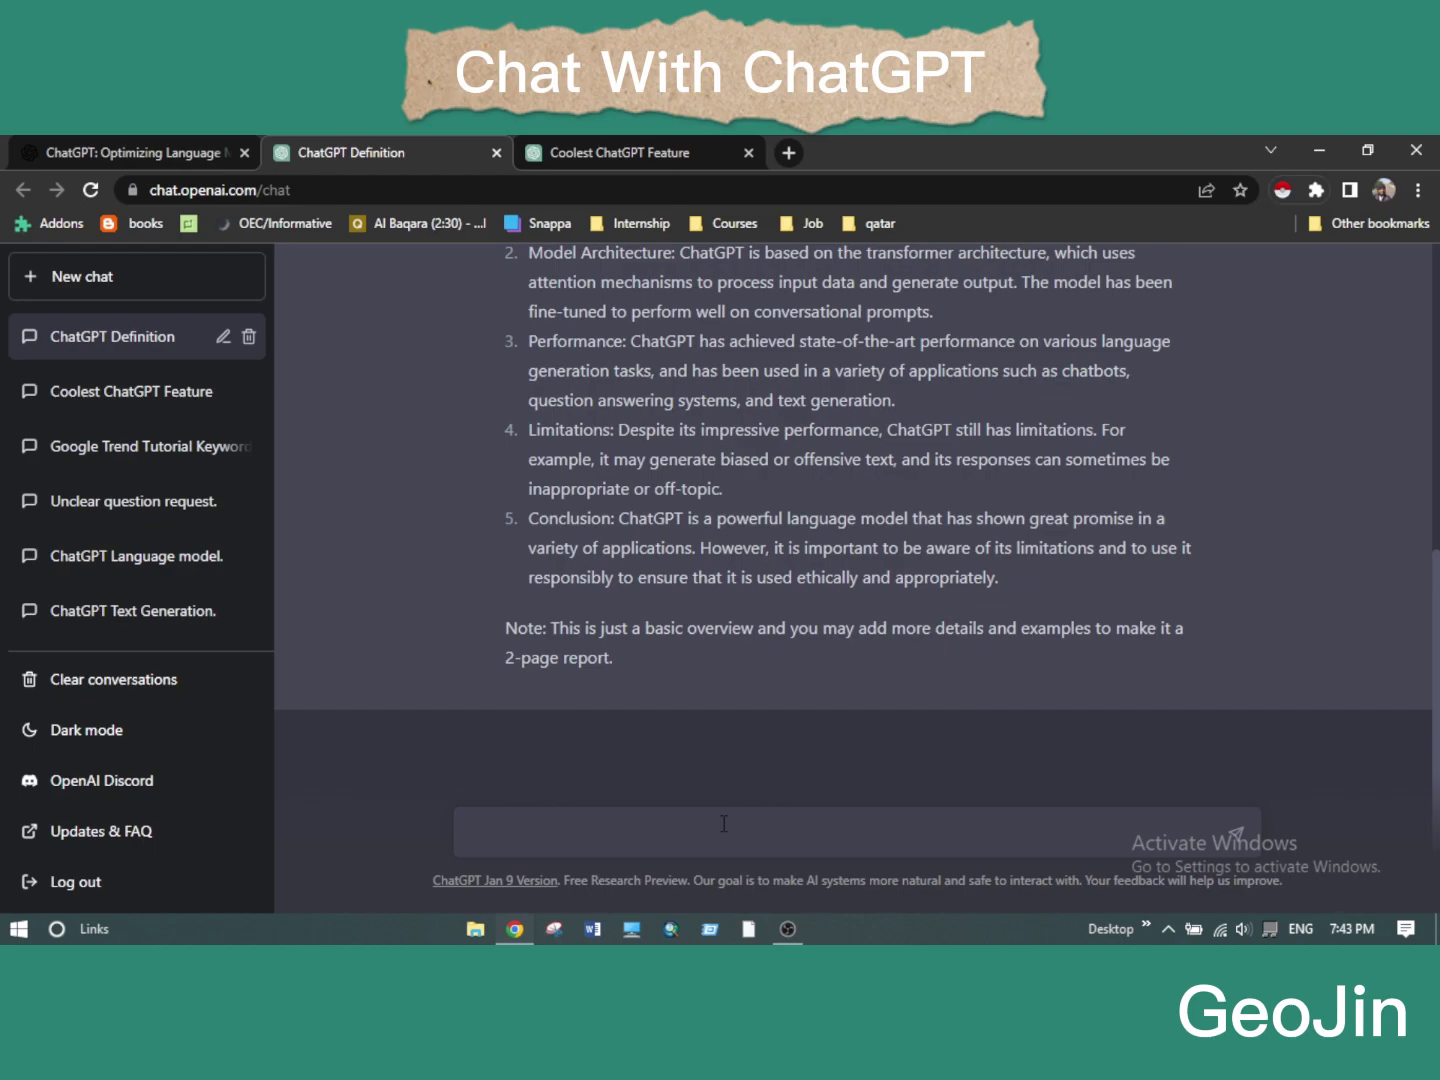
{"action": "type", "text": "rite an article abo"}
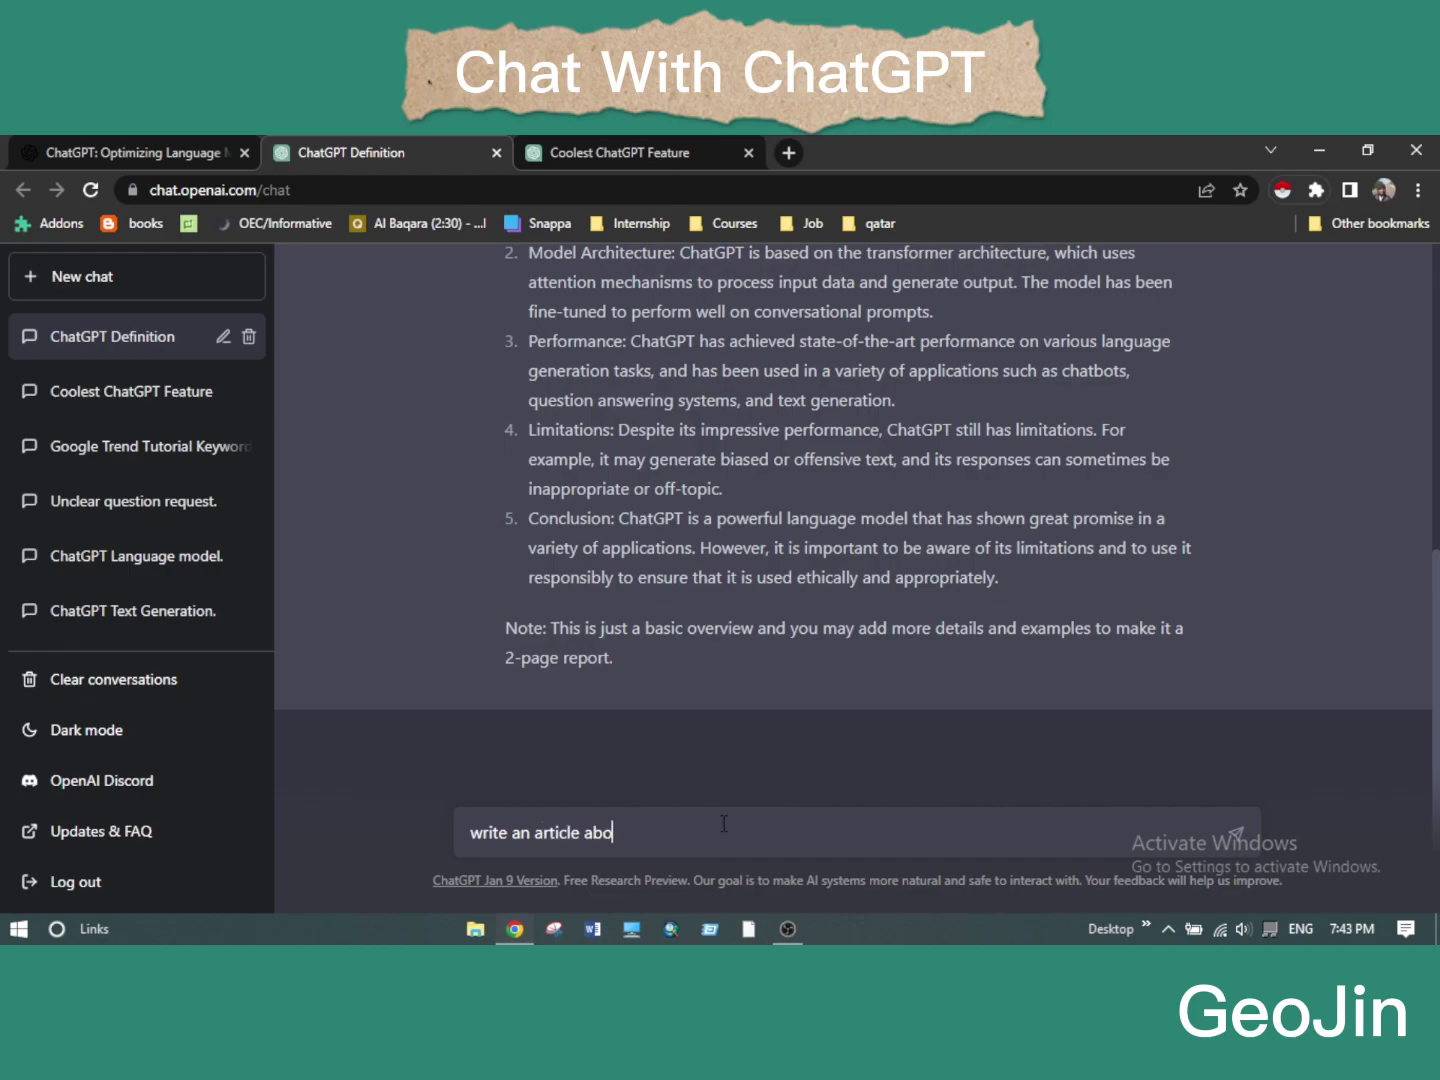
{"action": "type", "text": "ut chatgpt with 200 words"}
{"action": "left_click", "coordinate": [1235, 834]}
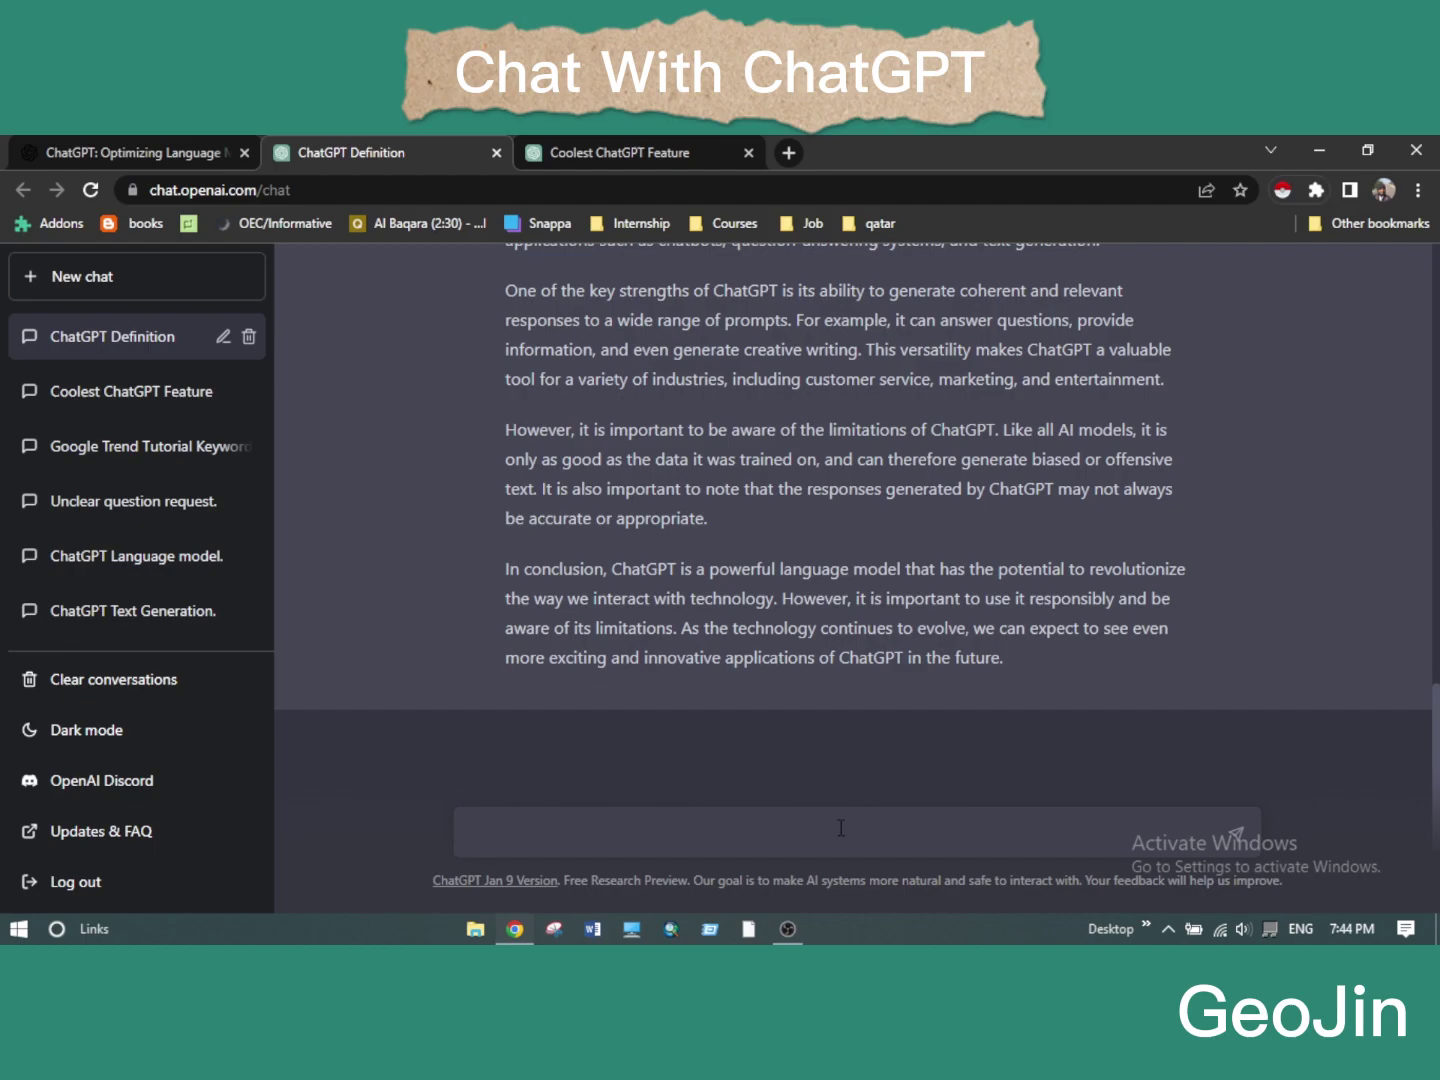
Send the prompt "can you make a video script for me on this topic".
{"action": "type", "text": "ou make a vide"}
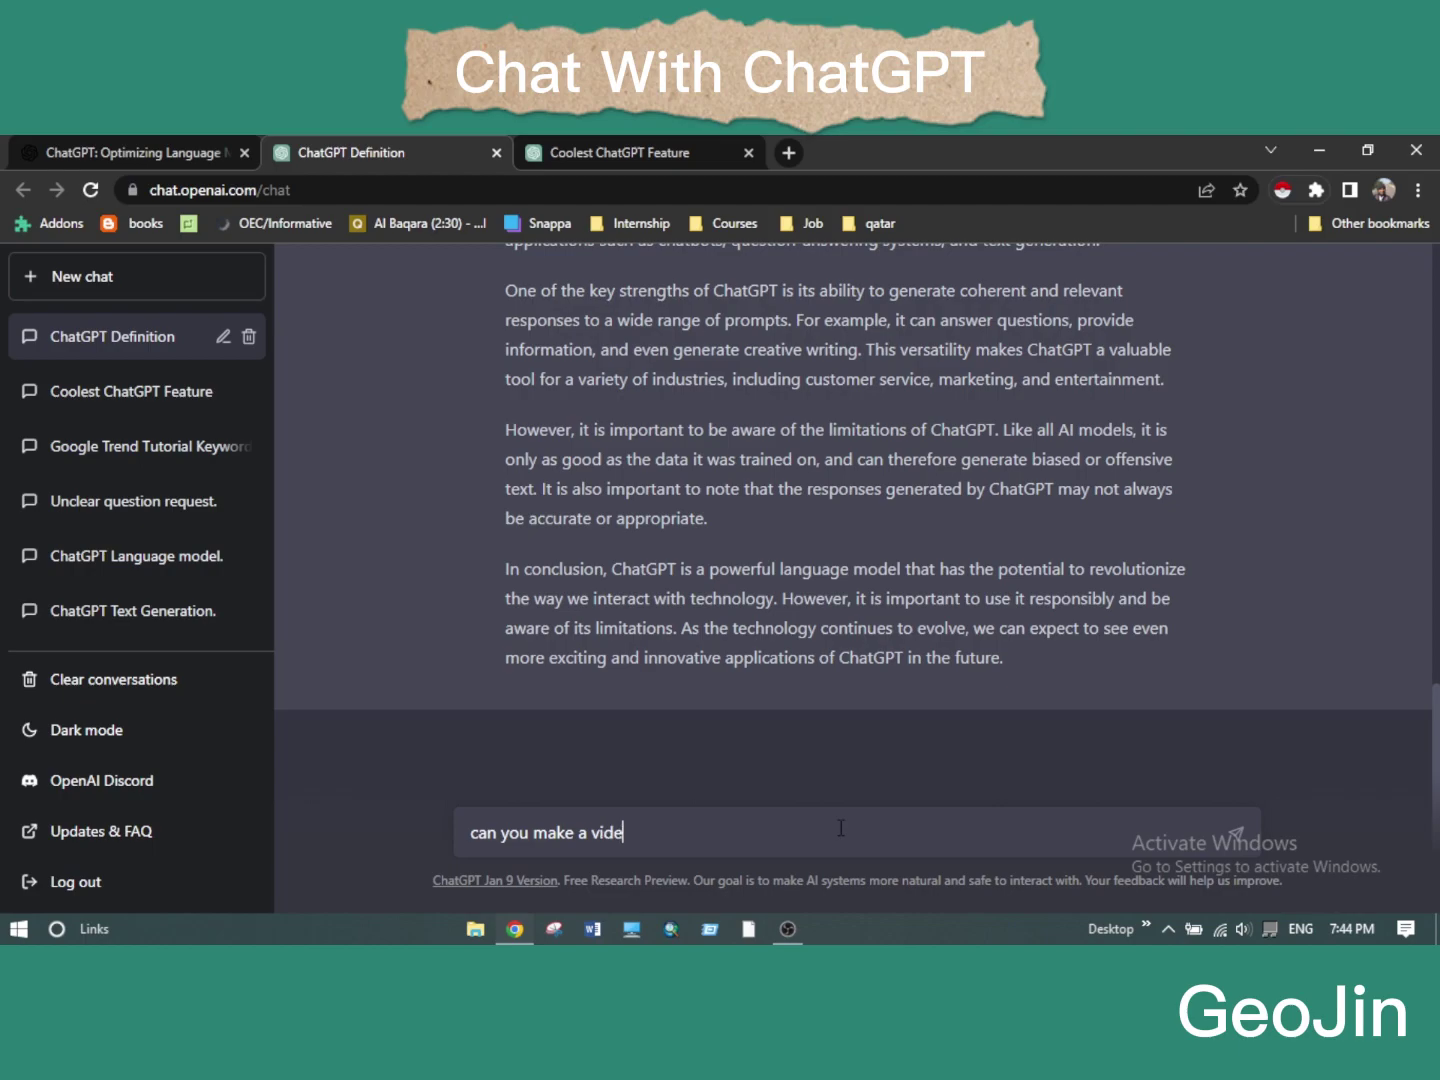
{"action": "type", "text": "o script for me on thi"}
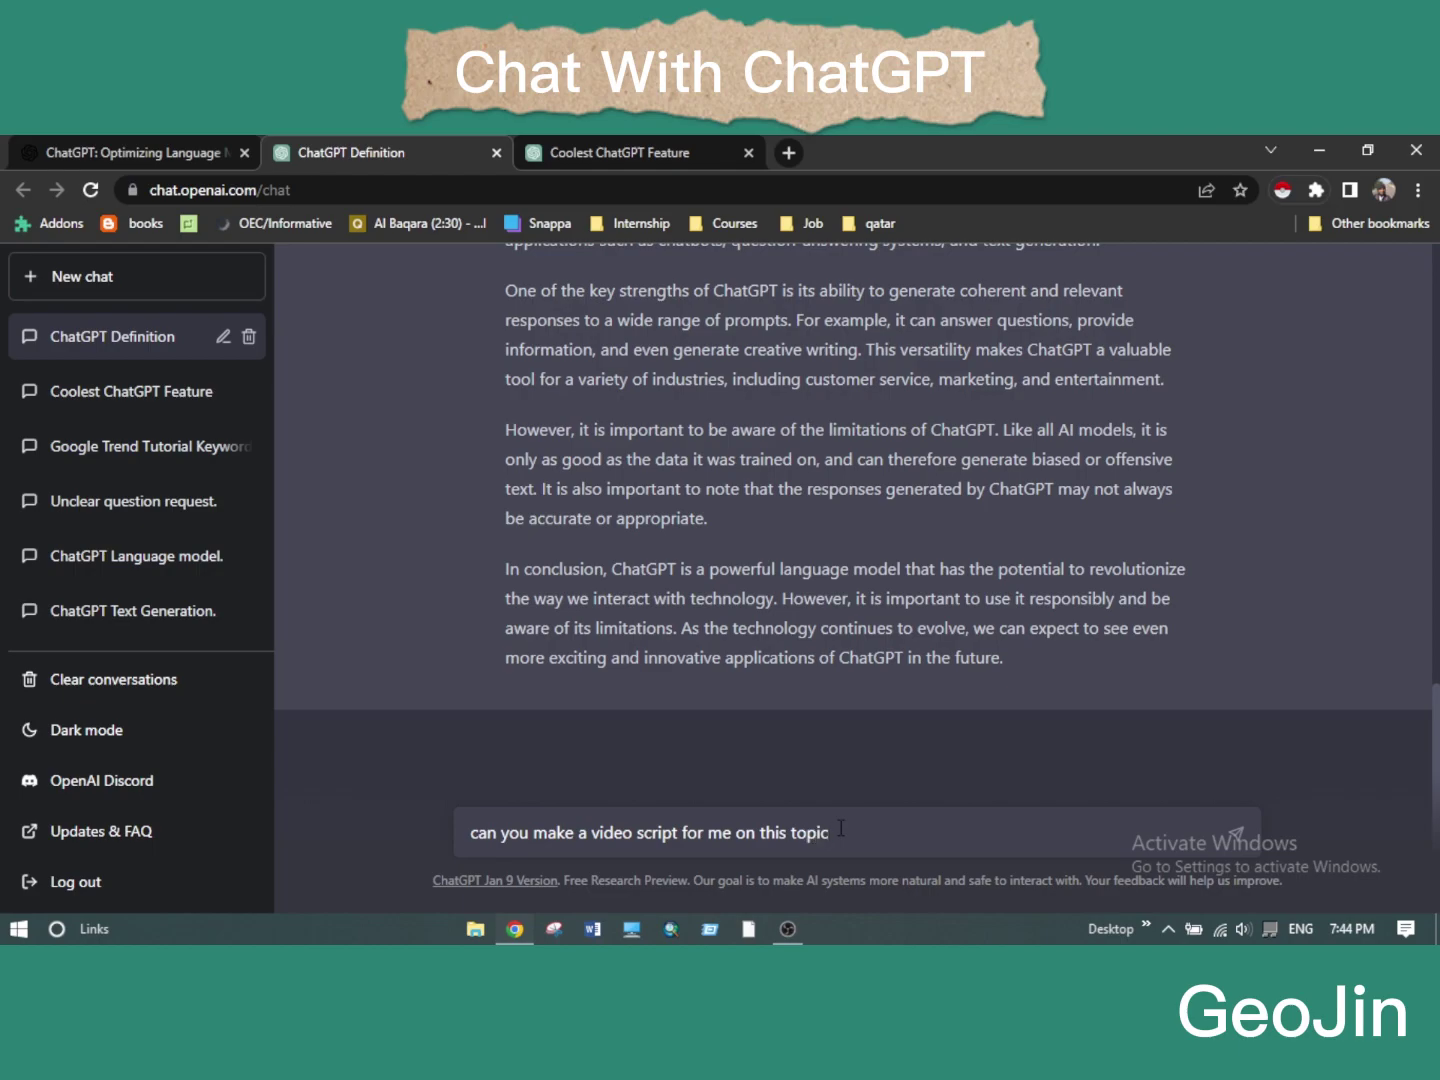
{"action": "type", "text": "s topic"}
{"action": "left_click", "coordinate": [1236, 836]}
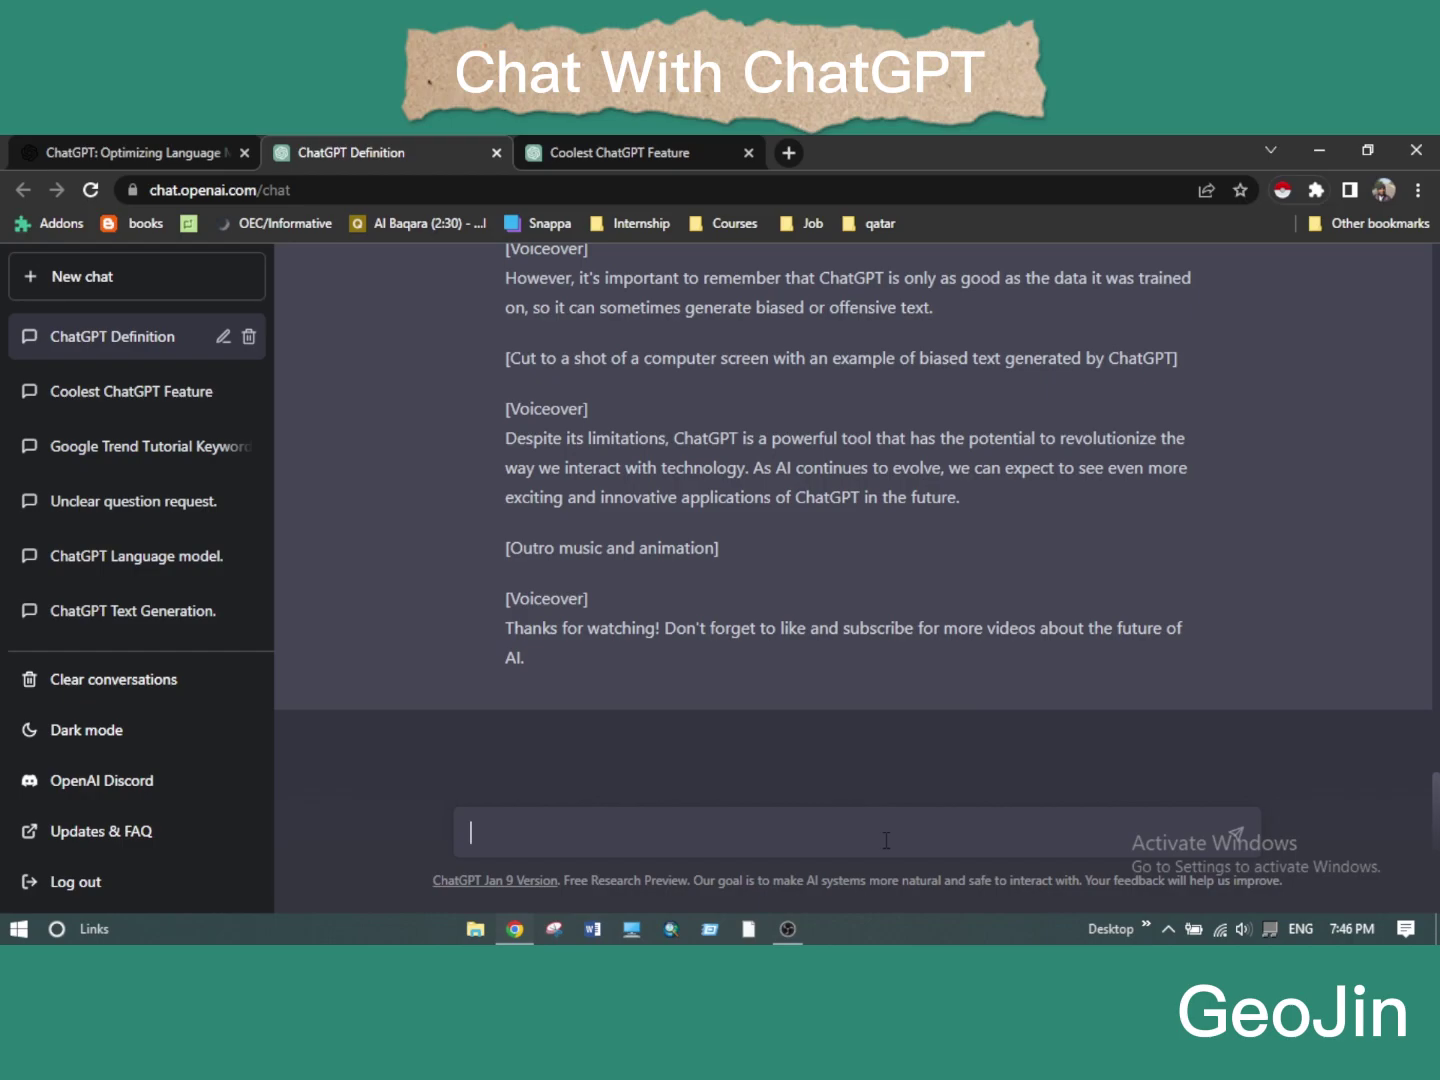
Send a prompt that states the sender's name and profession as a geographer and asks for a CV format.
{"action": "type", "text": "'m a geographer and my na"}
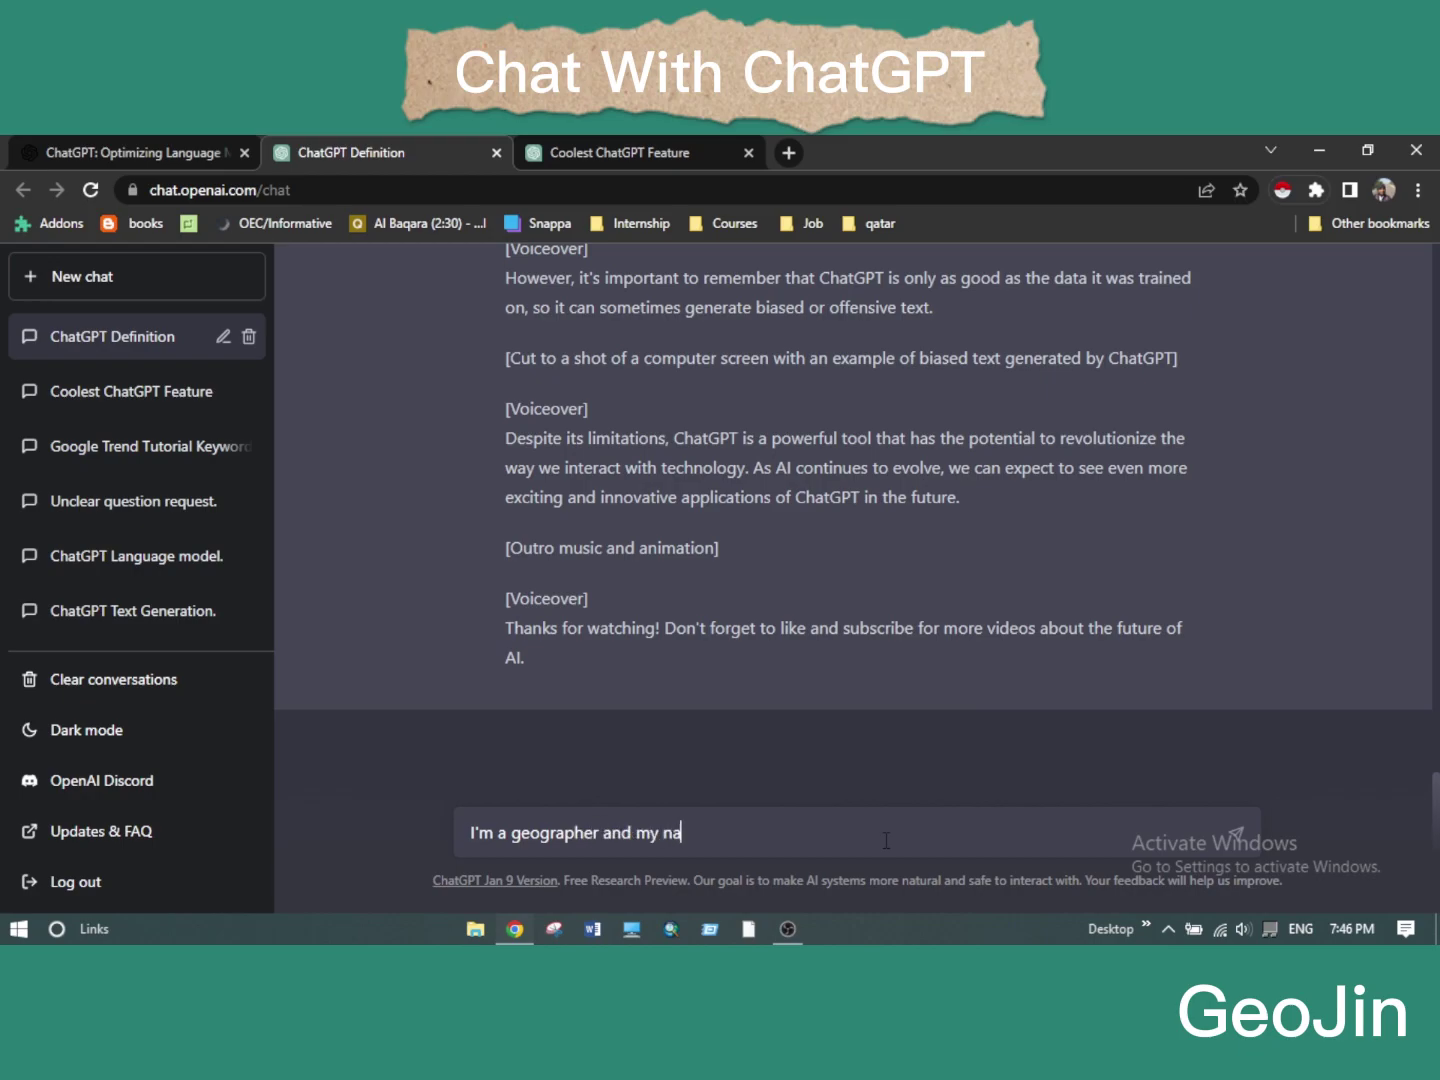
{"action": "type", "text": "me is geojin so can "}
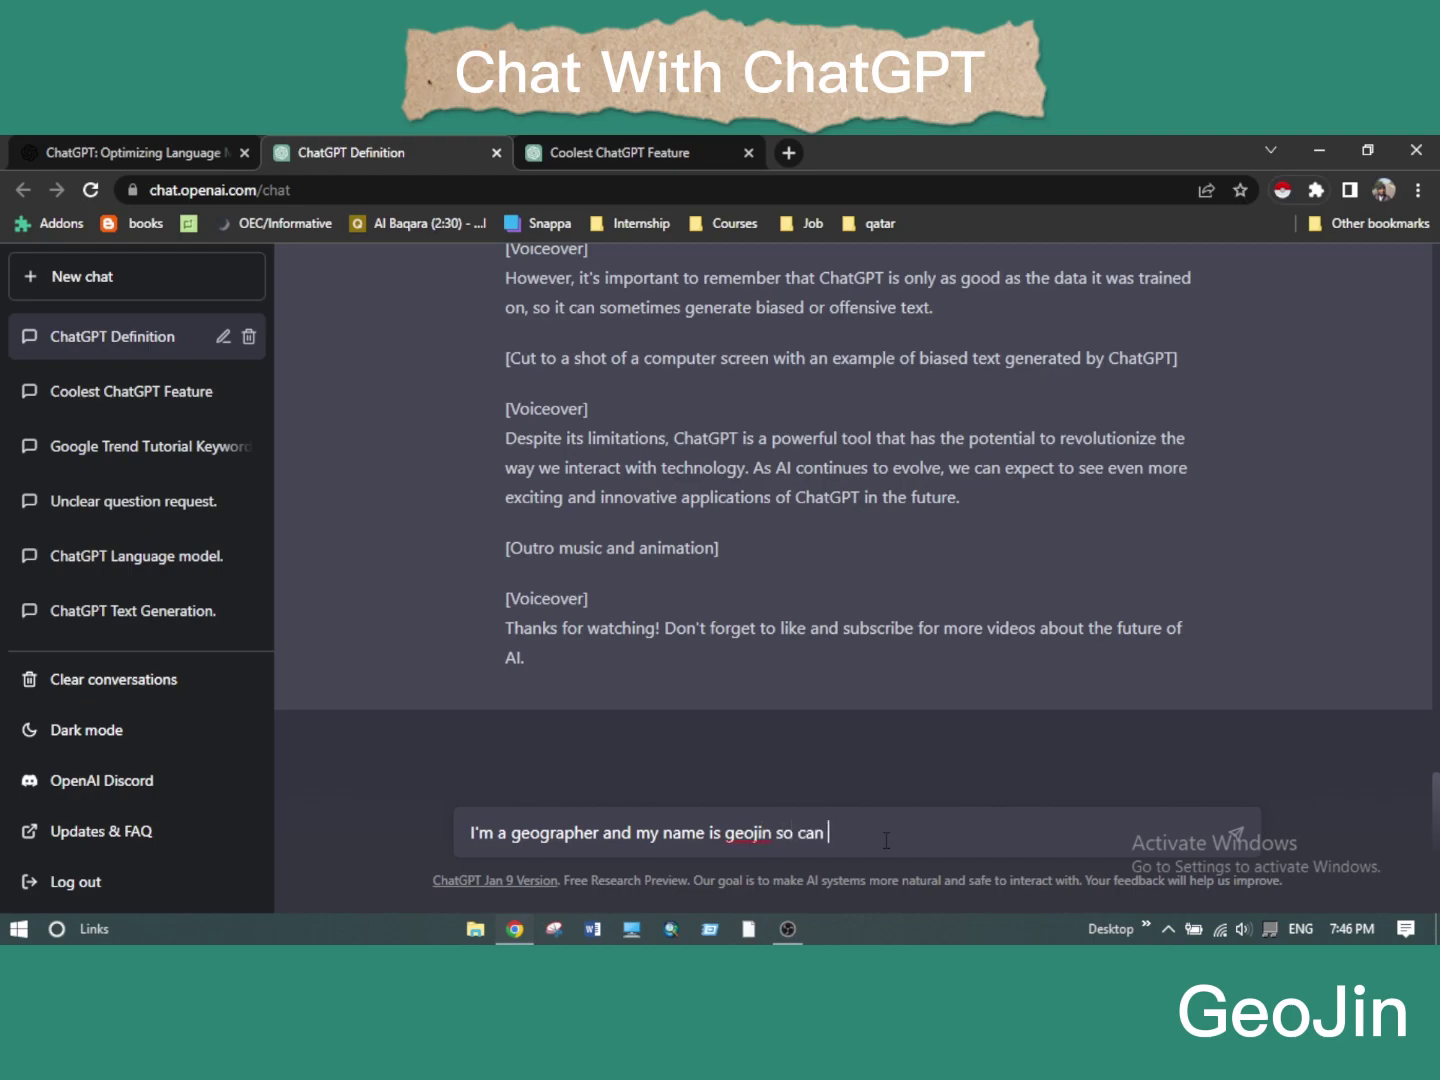
{"action": "type", "text": "you make a cv format for me?"}
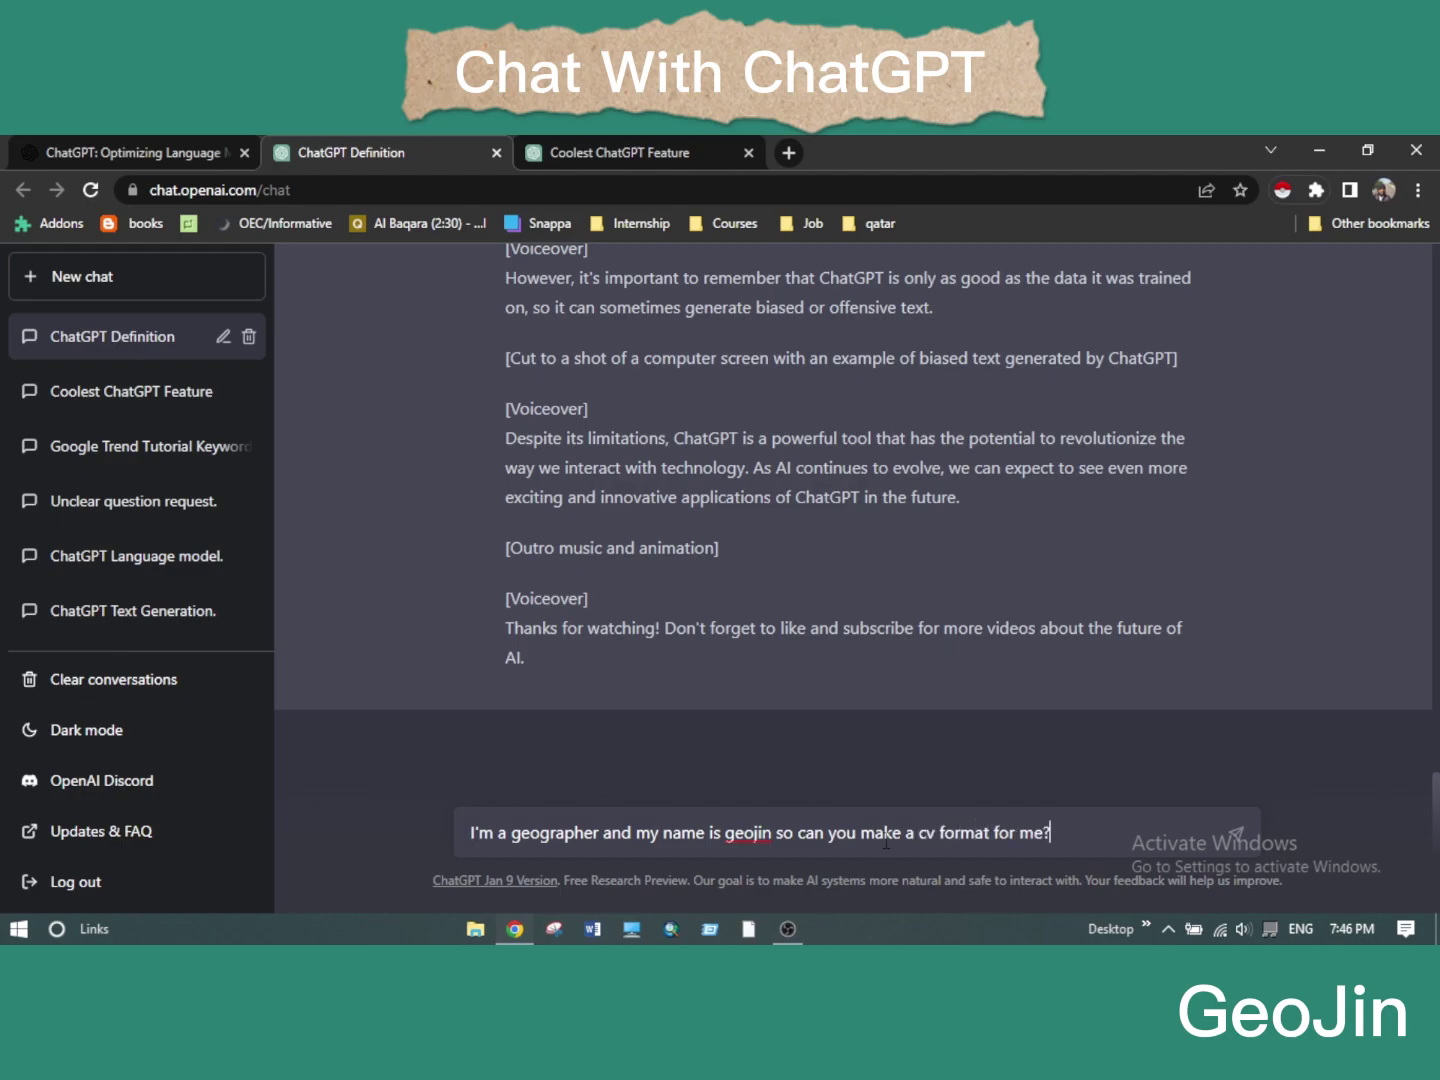
{"action": "key", "text": "Return"}
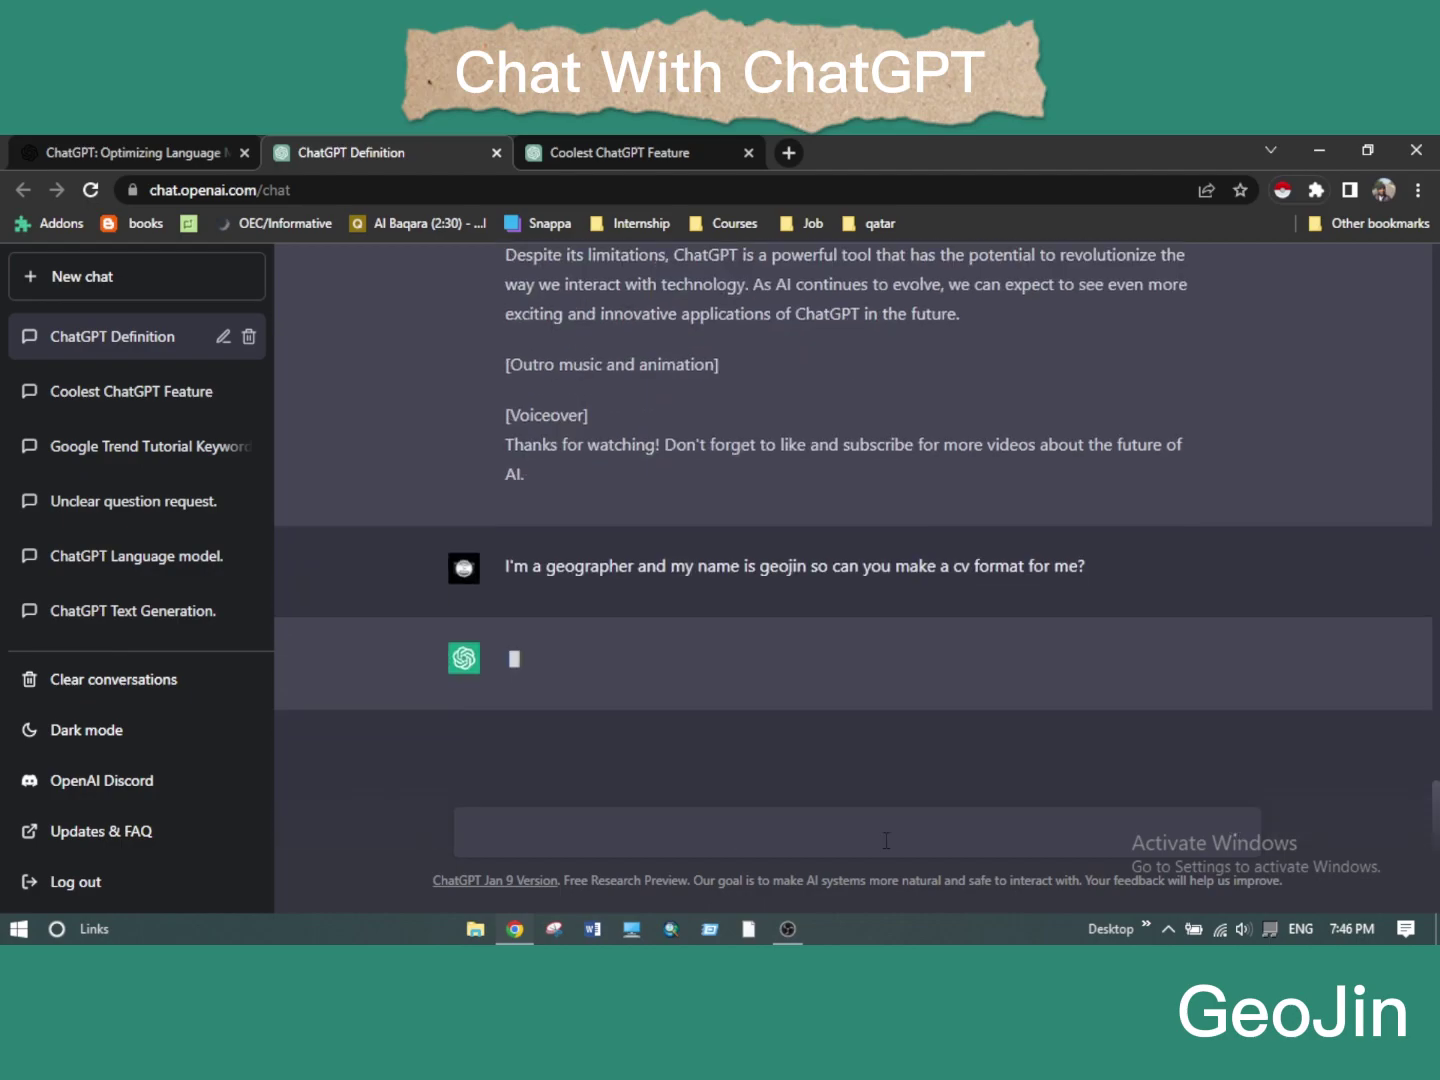
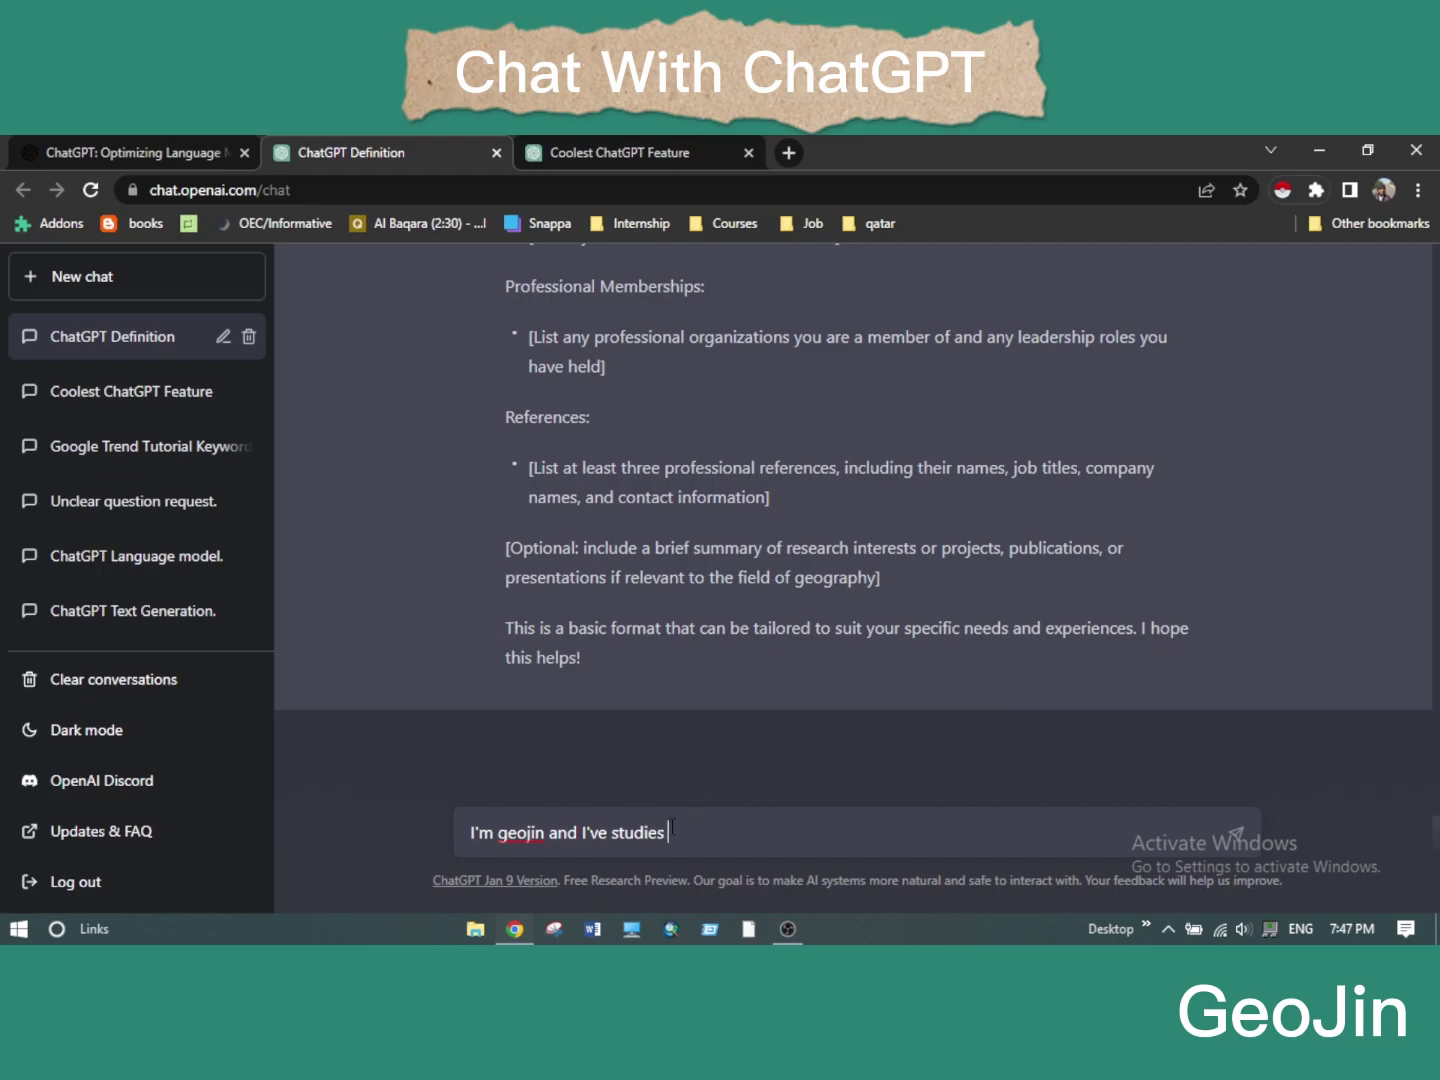
Ask for a good personal introduction, giving the sender's name, studies in geography and work in a lot of projects.
{"action": "key", "text": "BackSpace"}
{"action": "type", "text": "d in geography"}
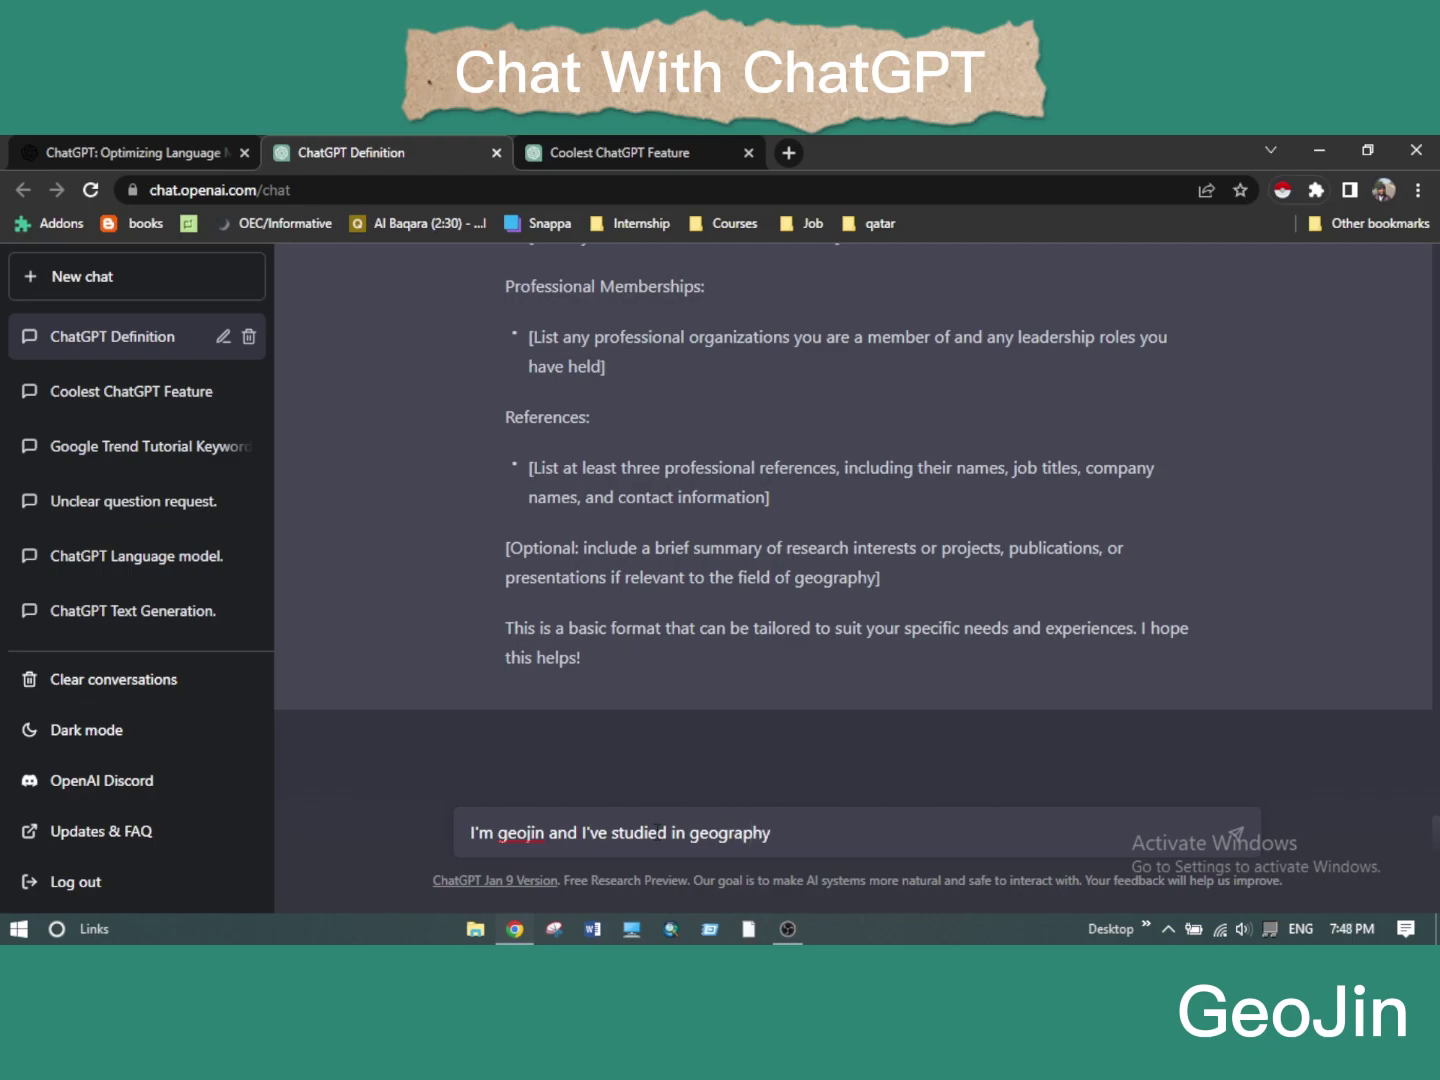
{"action": "type", "text": " and works in lot of proje"}
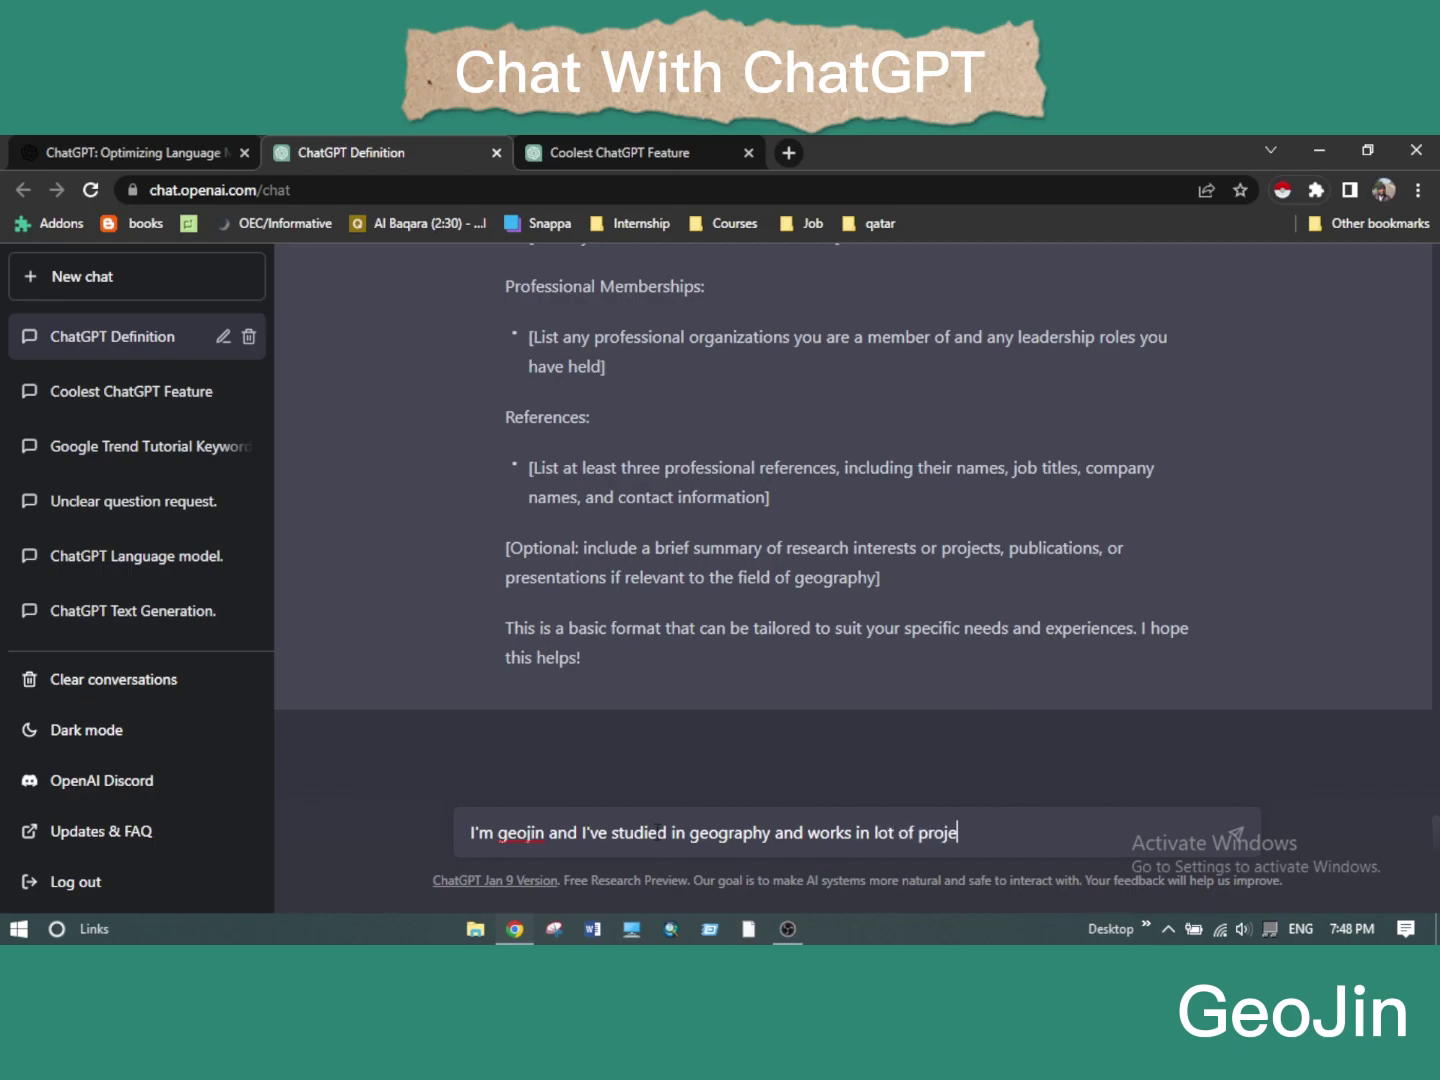
{"action": "type", "text": "ct so can you make a "}
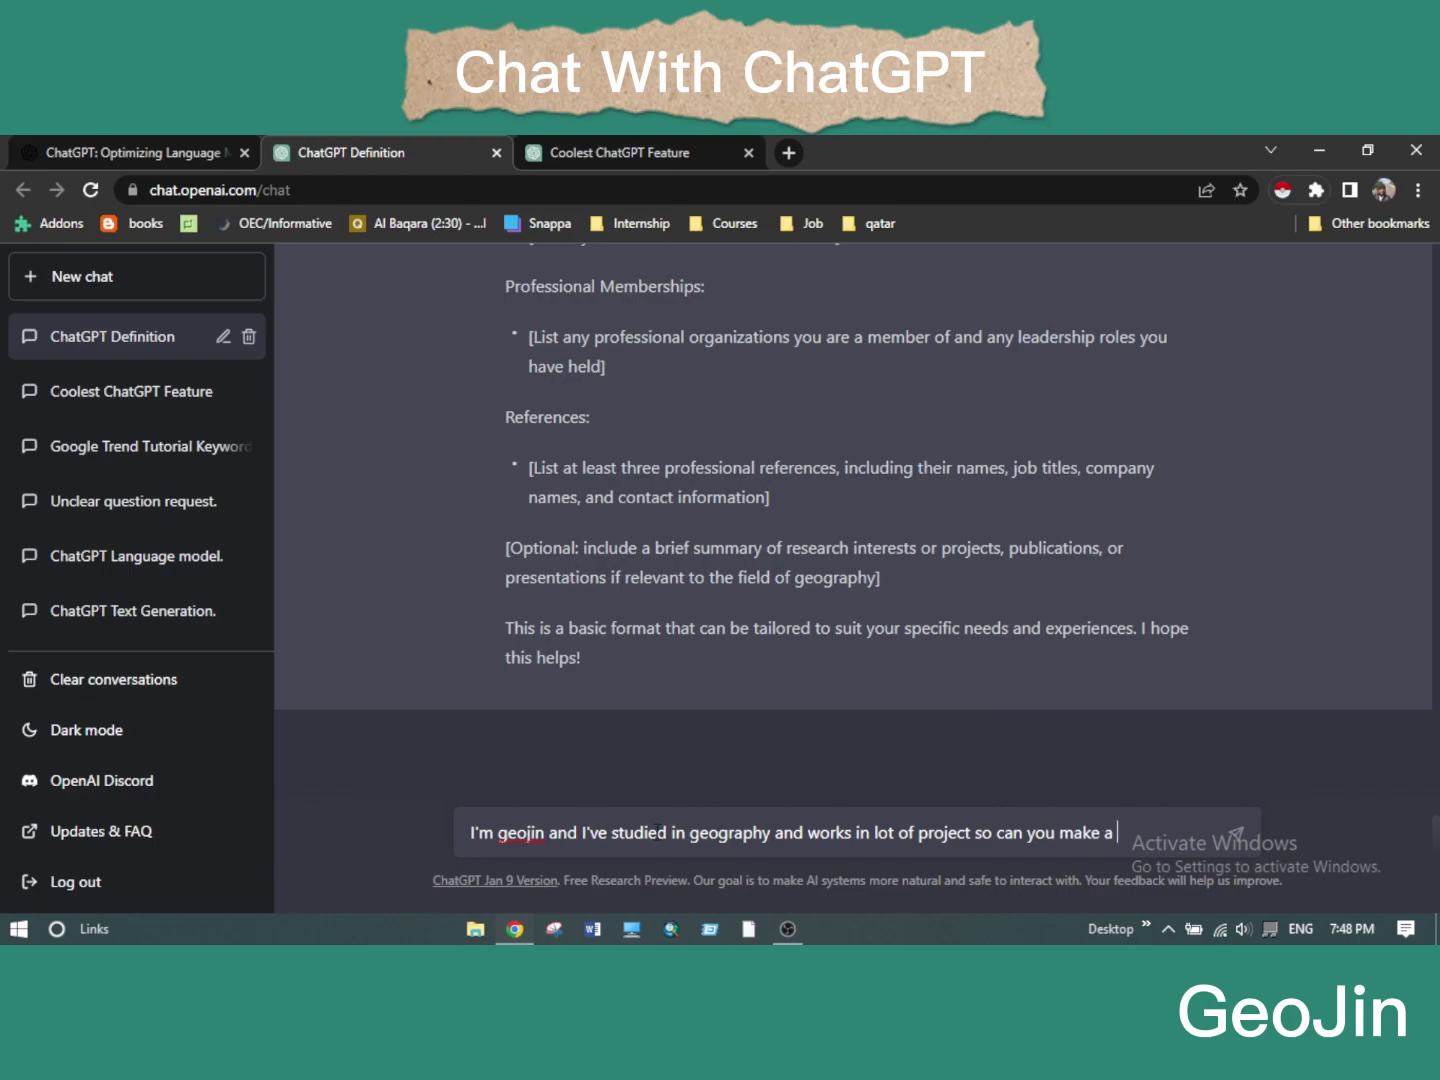
{"action": "type", "text": "good introduction "}
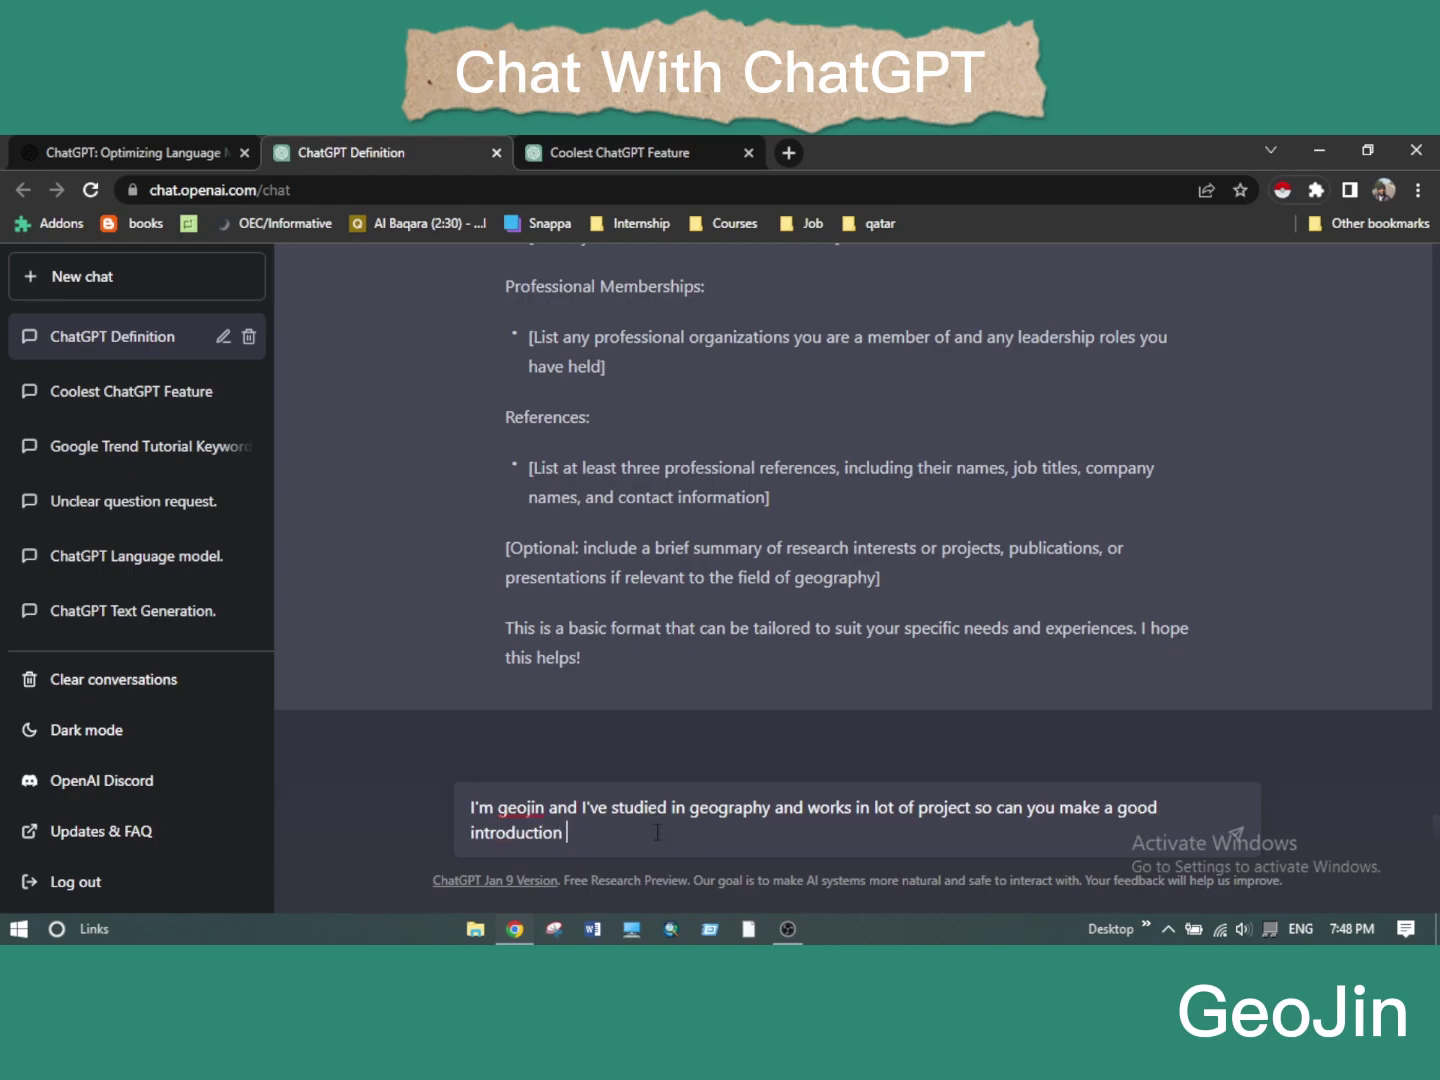
{"action": "type", "text": "for me"}
{"action": "left_click", "coordinate": [1237, 834]}
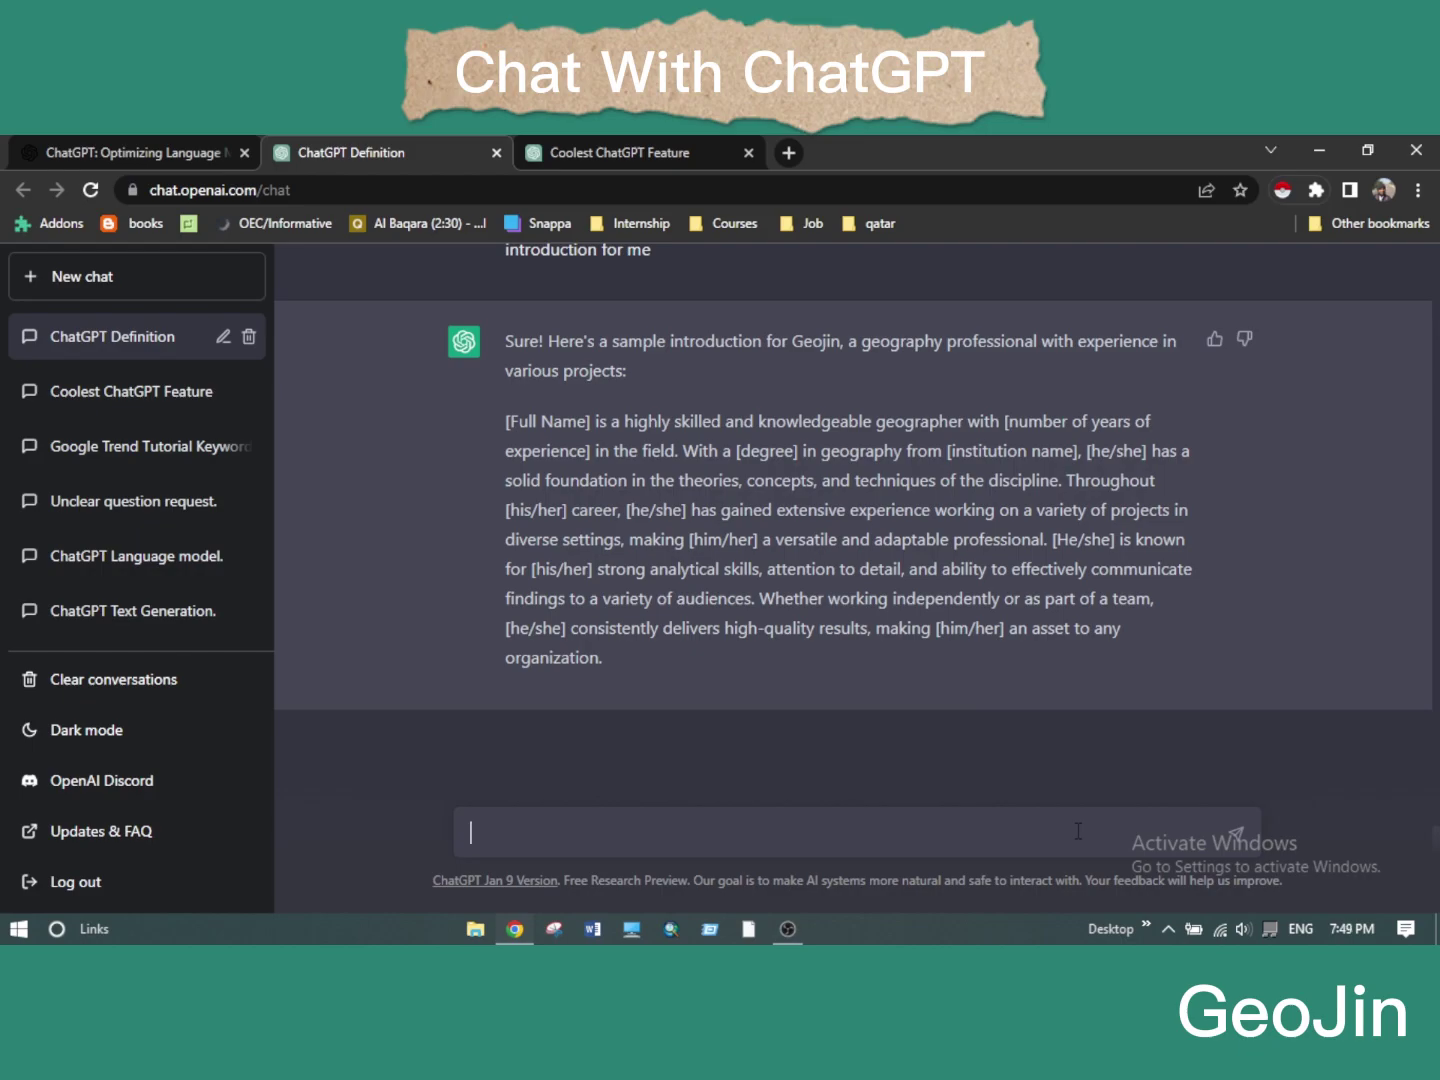
Send a prompt starting "can you say something about" followed by a person's first name.
{"action": "type", "text": "can you say soe"}
{"action": "key", "text": "shift+Left"}
{"action": "type", "text": "mething"}
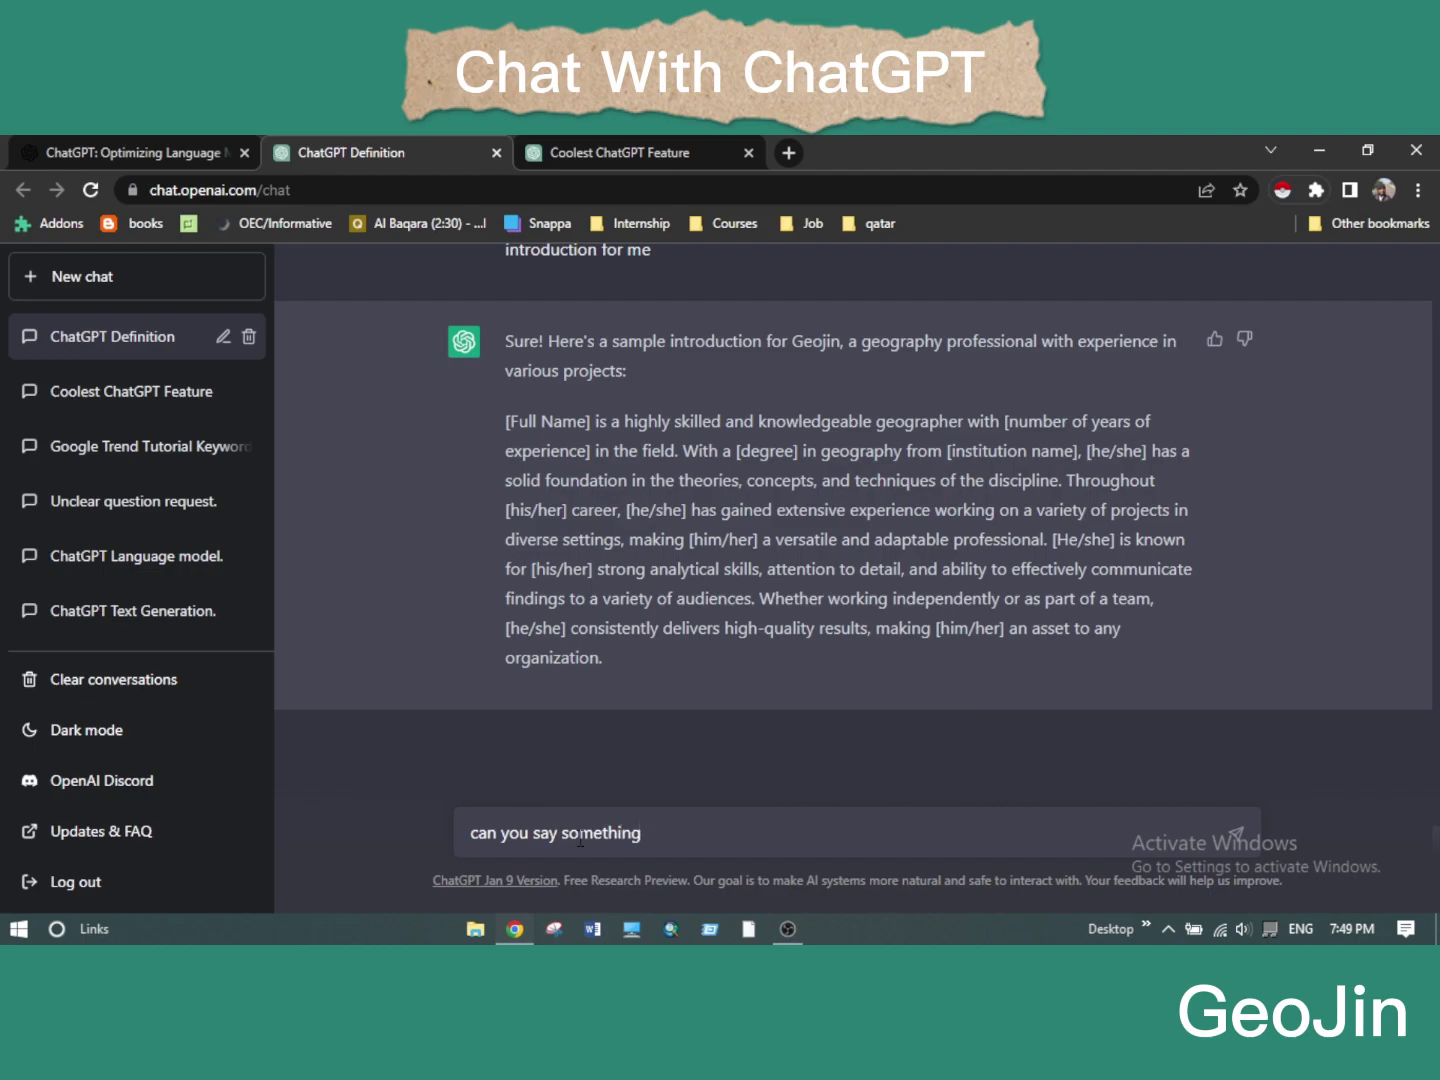
{"action": "type", "text": " about jamal"}
{"action": "key", "text": "Return"}
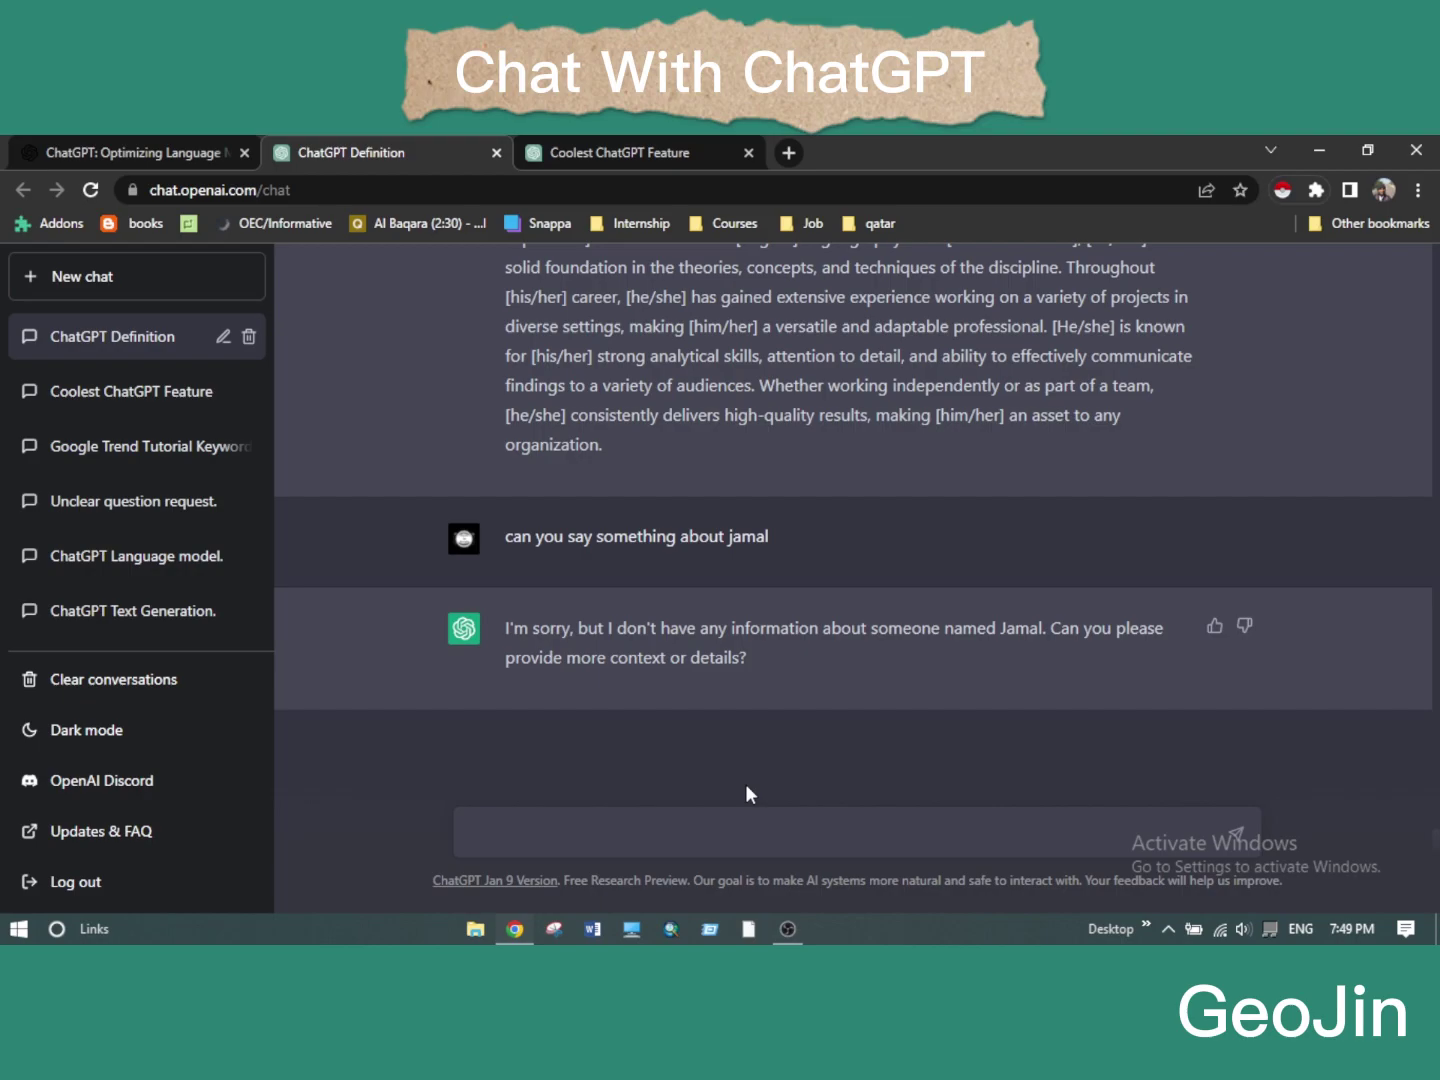
Send the prompt "what do you know about andrew tate?".
{"action": "left_click", "coordinate": [666, 842]}
{"action": "type", "text": "andrew"}
{"action": "key", "text": "ctrl+a"}
{"action": "type", "text": "what do you know"}
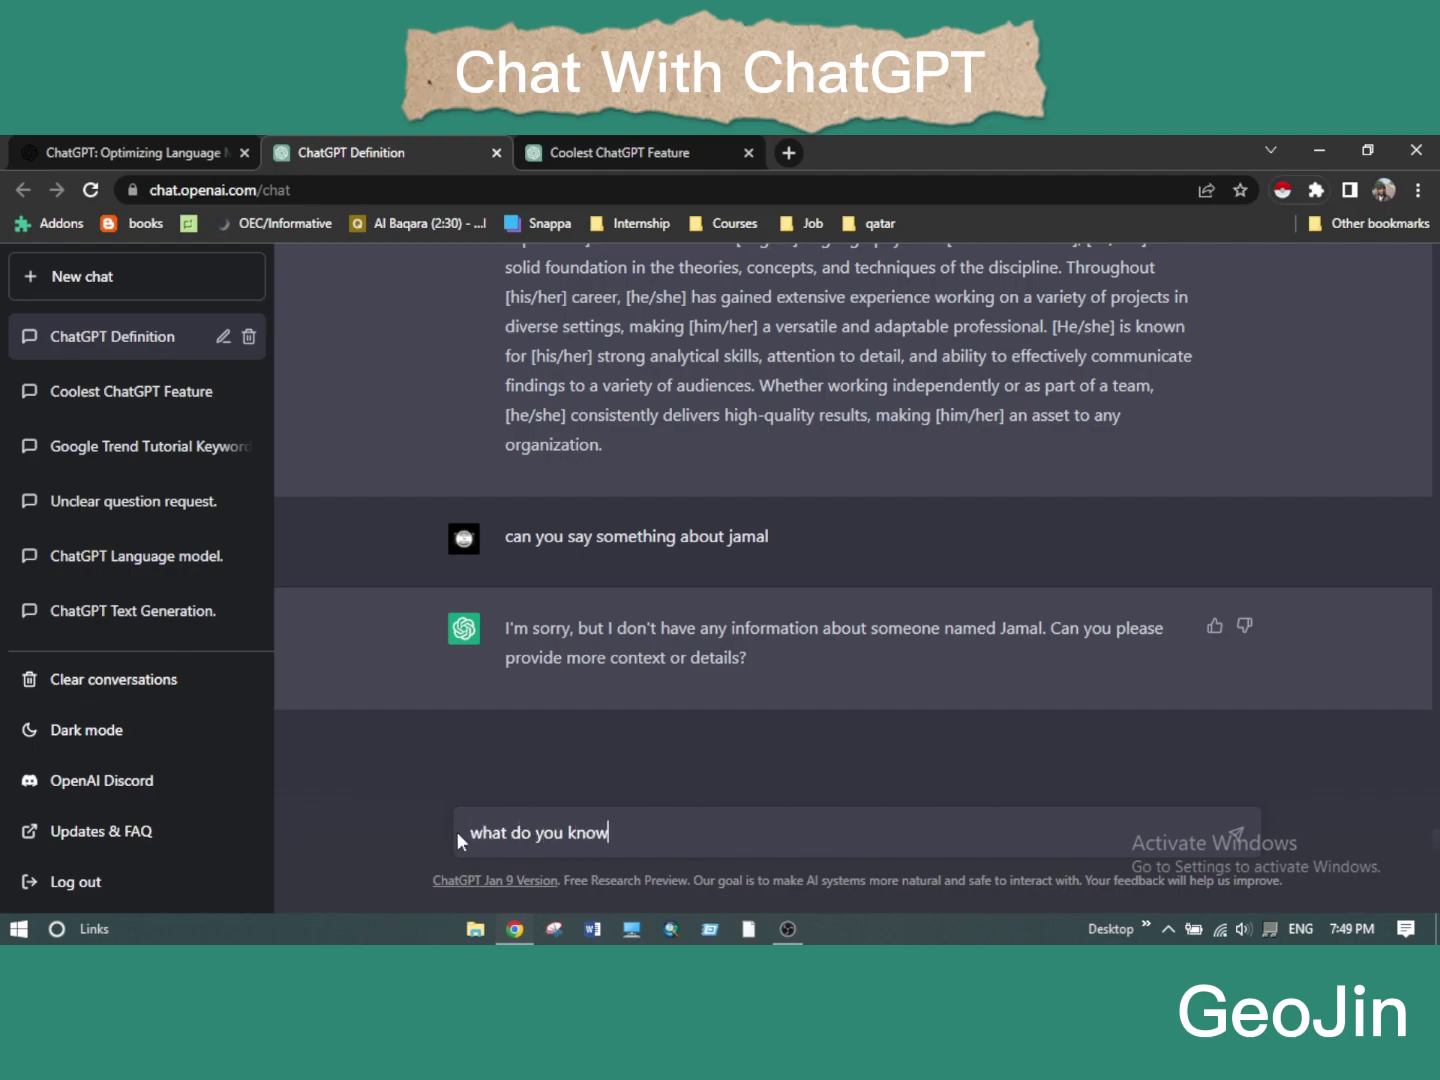
{"action": "type", "text": " about andrew tate?"}
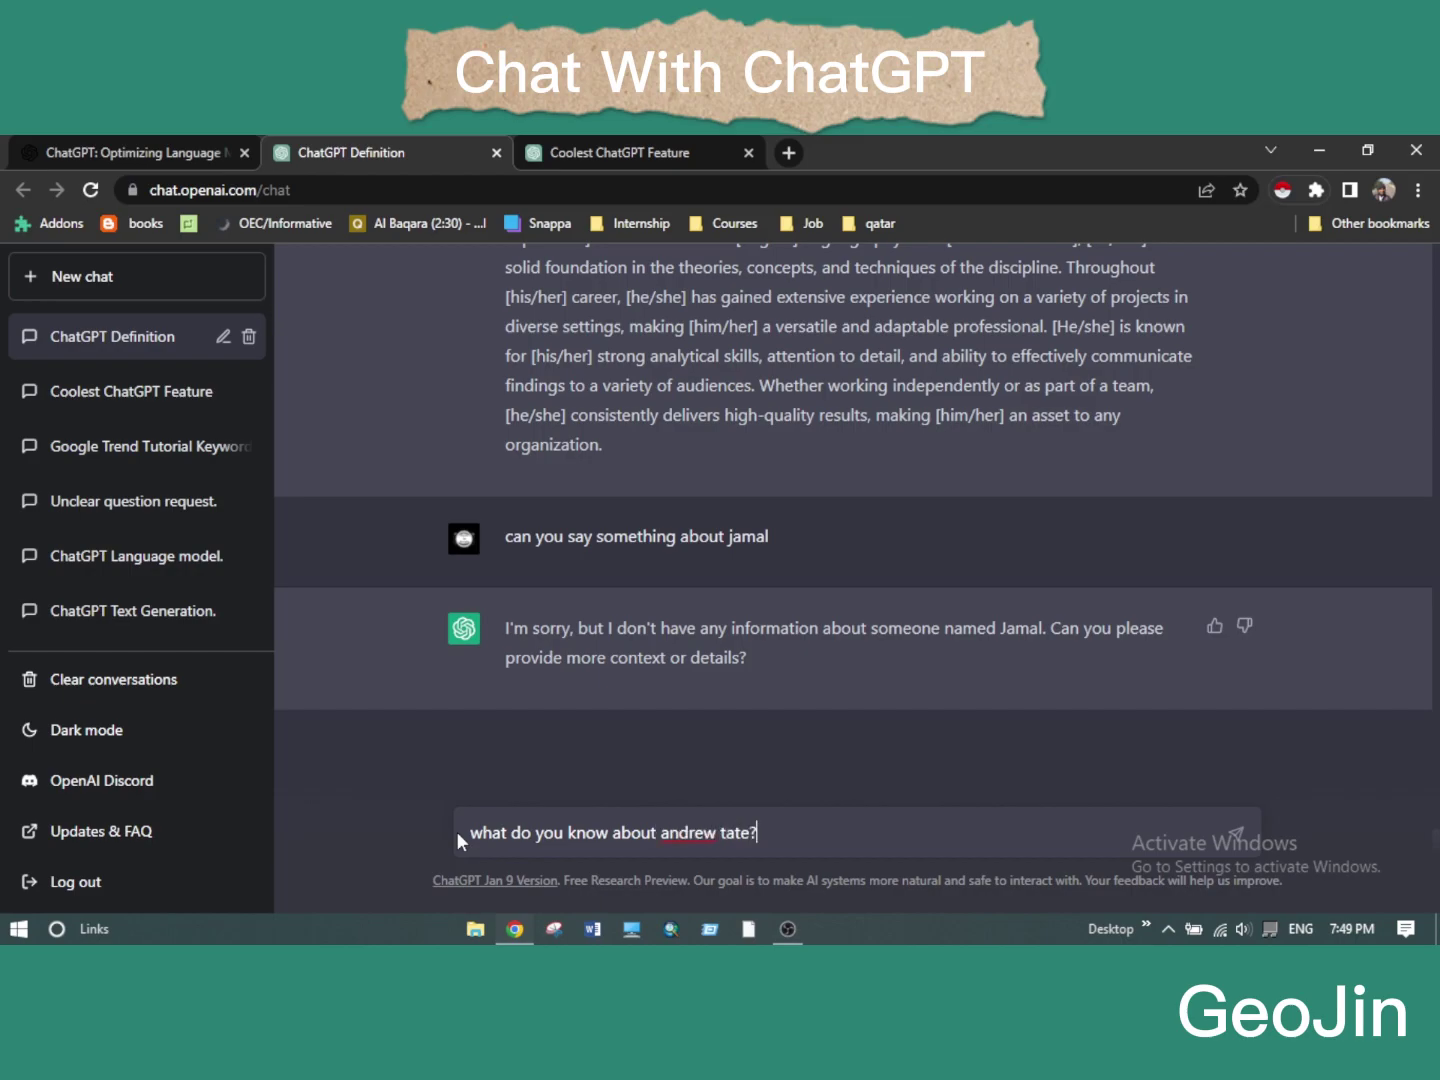
{"action": "key", "text": "Return"}
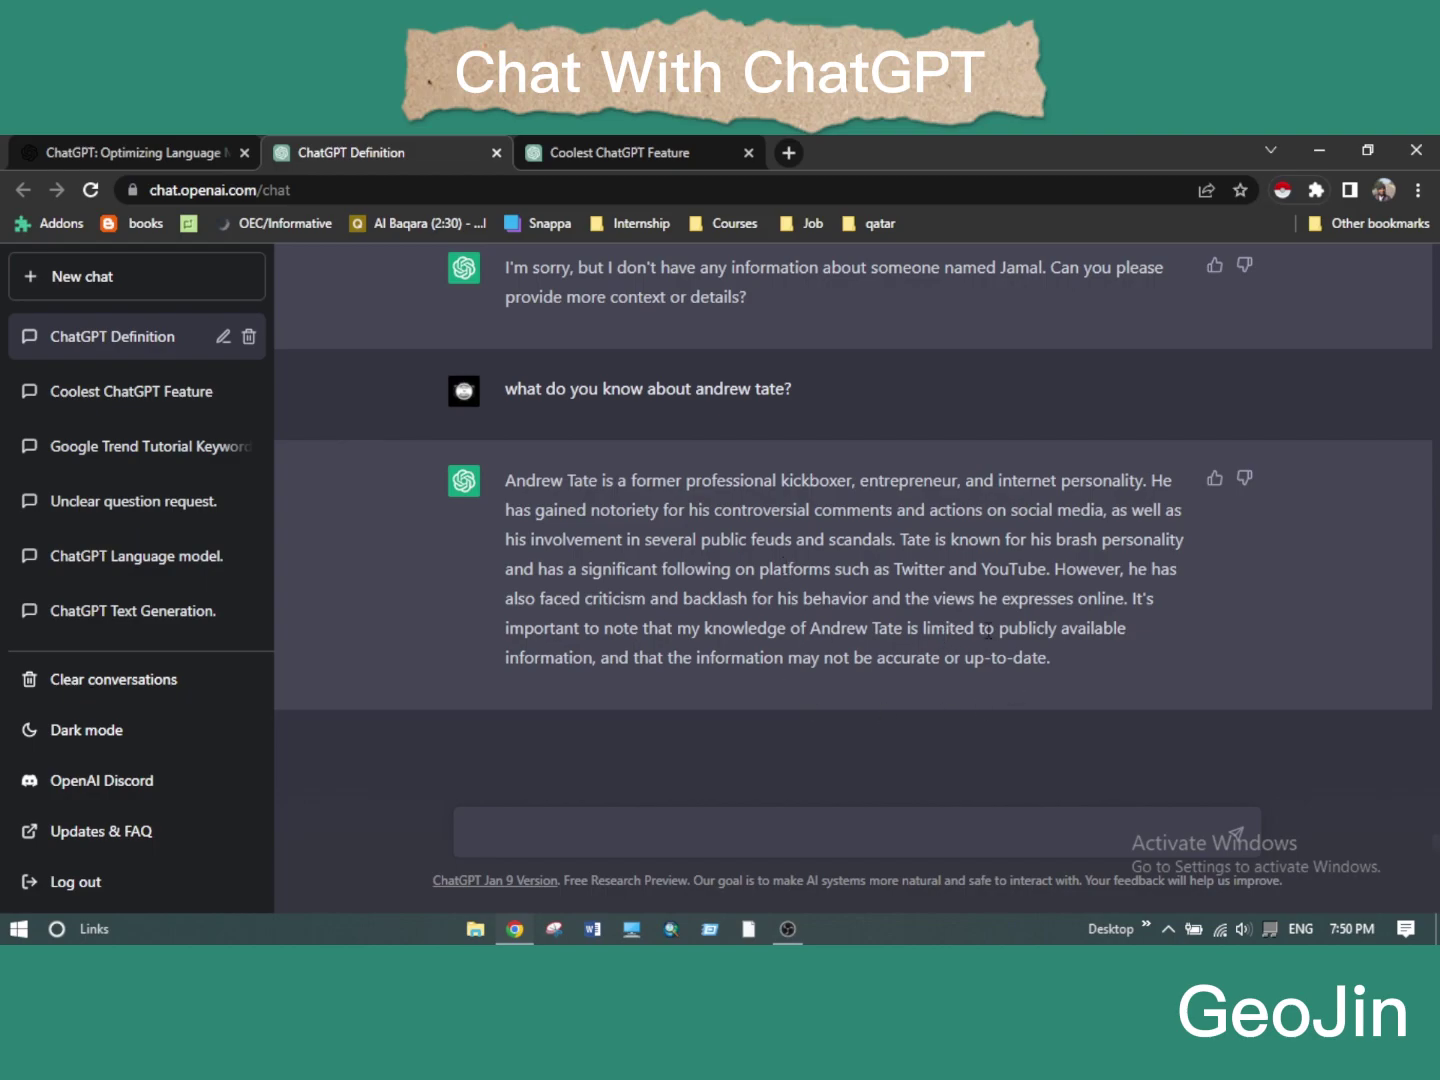
Review the whole conversation from the first prompt to the latest answer.
{"action": "scroll", "coordinate": [990, 661], "scroll_direction": "up", "scroll_amount": 10}
{"action": "scroll", "coordinate": [996, 671], "scroll_direction": "up", "scroll_amount": 20}
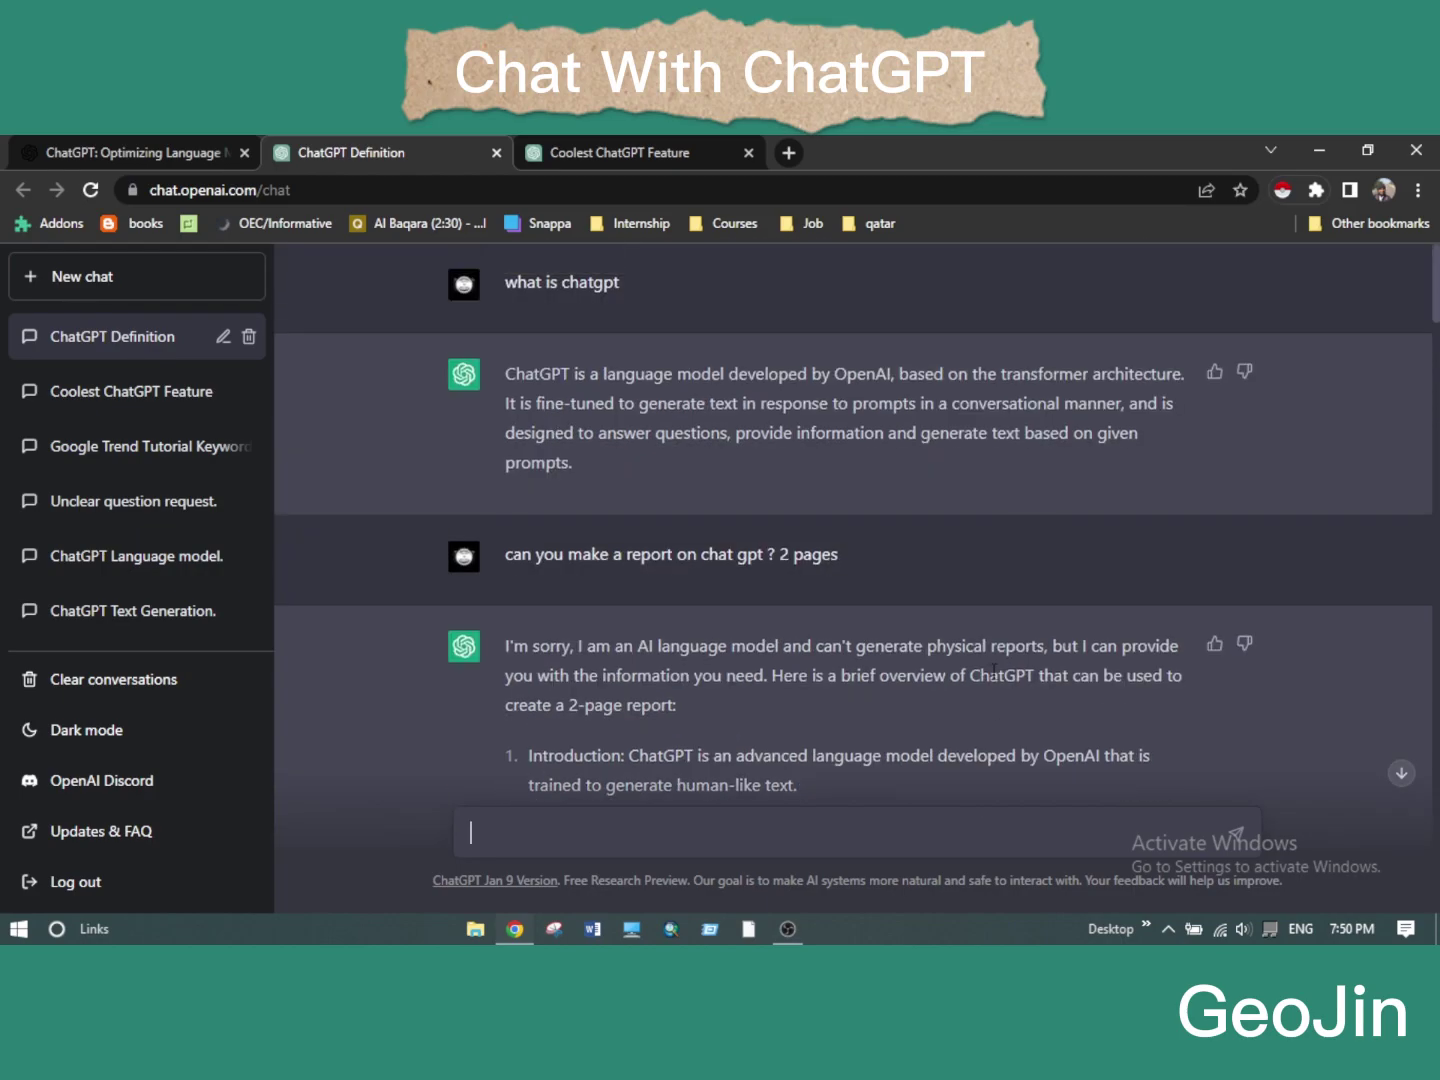
{"action": "scroll", "coordinate": [995, 668], "scroll_direction": "down", "scroll_amount": 20}
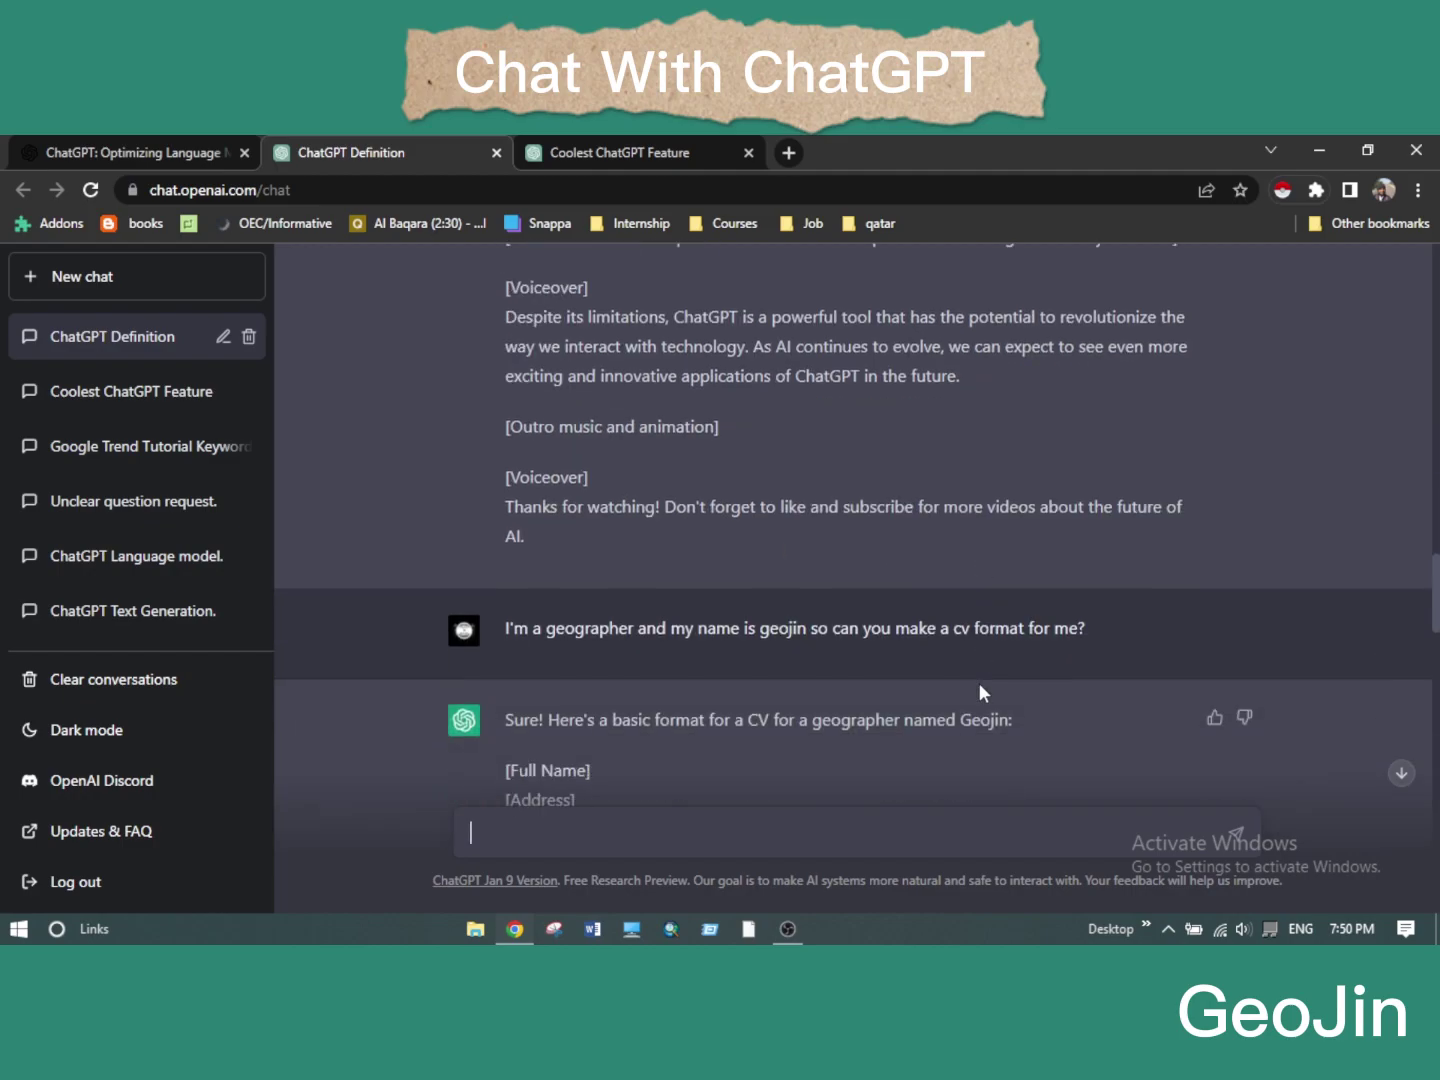
{"action": "scroll", "coordinate": [979, 691], "scroll_direction": "down", "scroll_amount": 20}
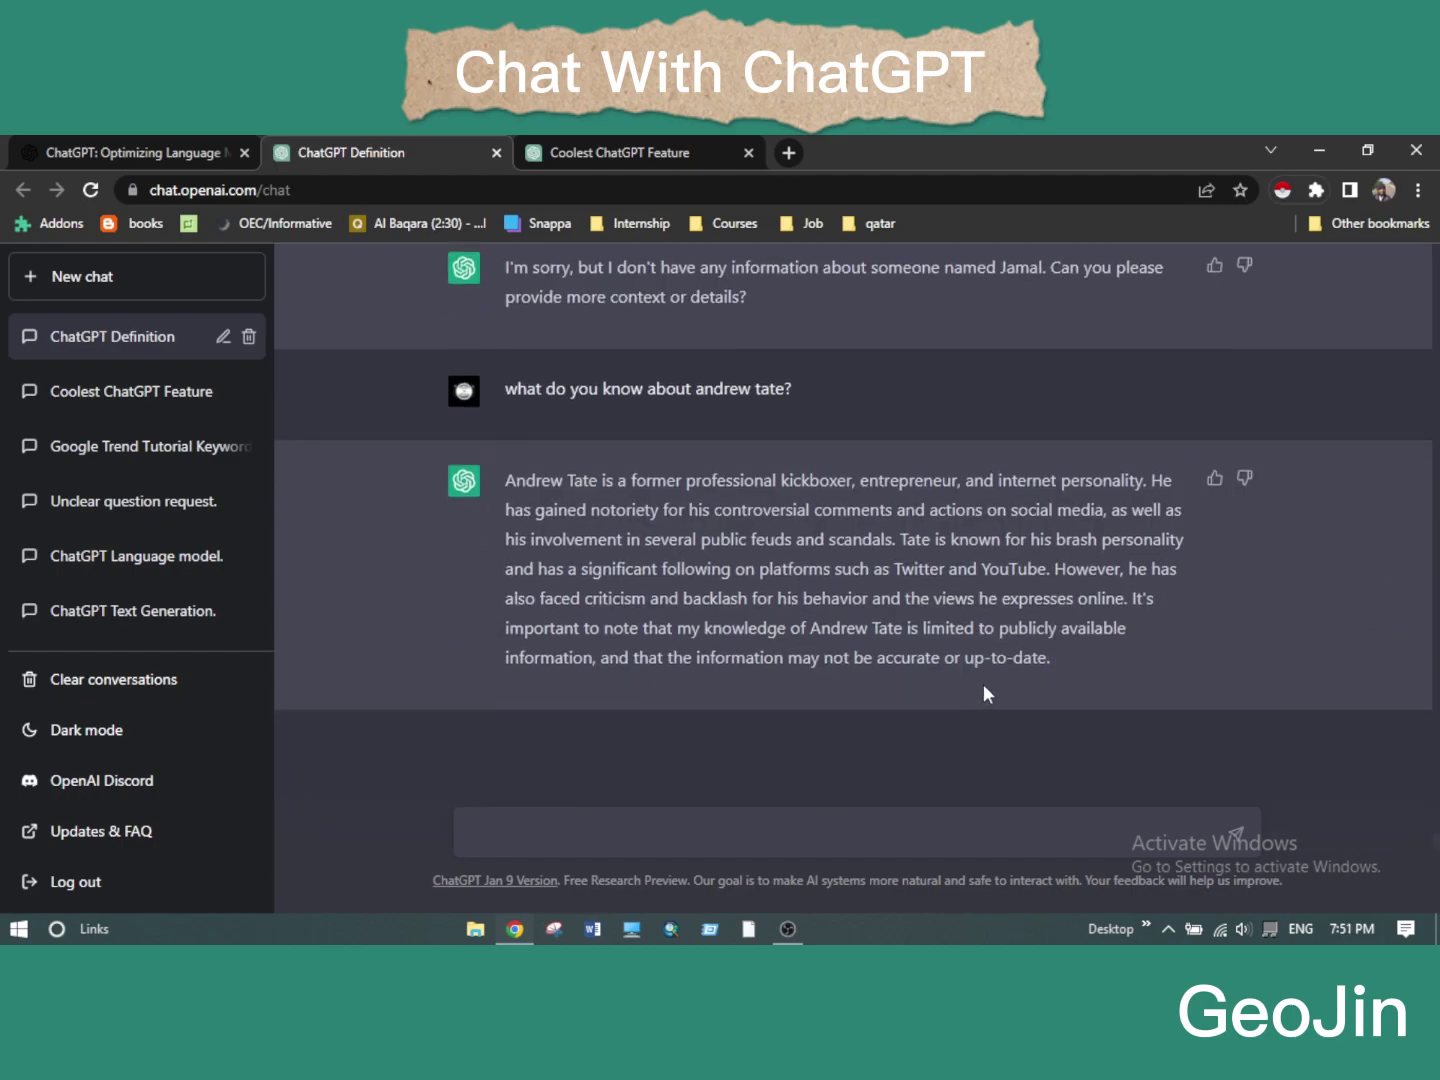
Switch to the Coolest ChatGPT Feature conversation and read its prompt and the whole answer.
{"action": "left_click", "coordinate": [665, 152]}
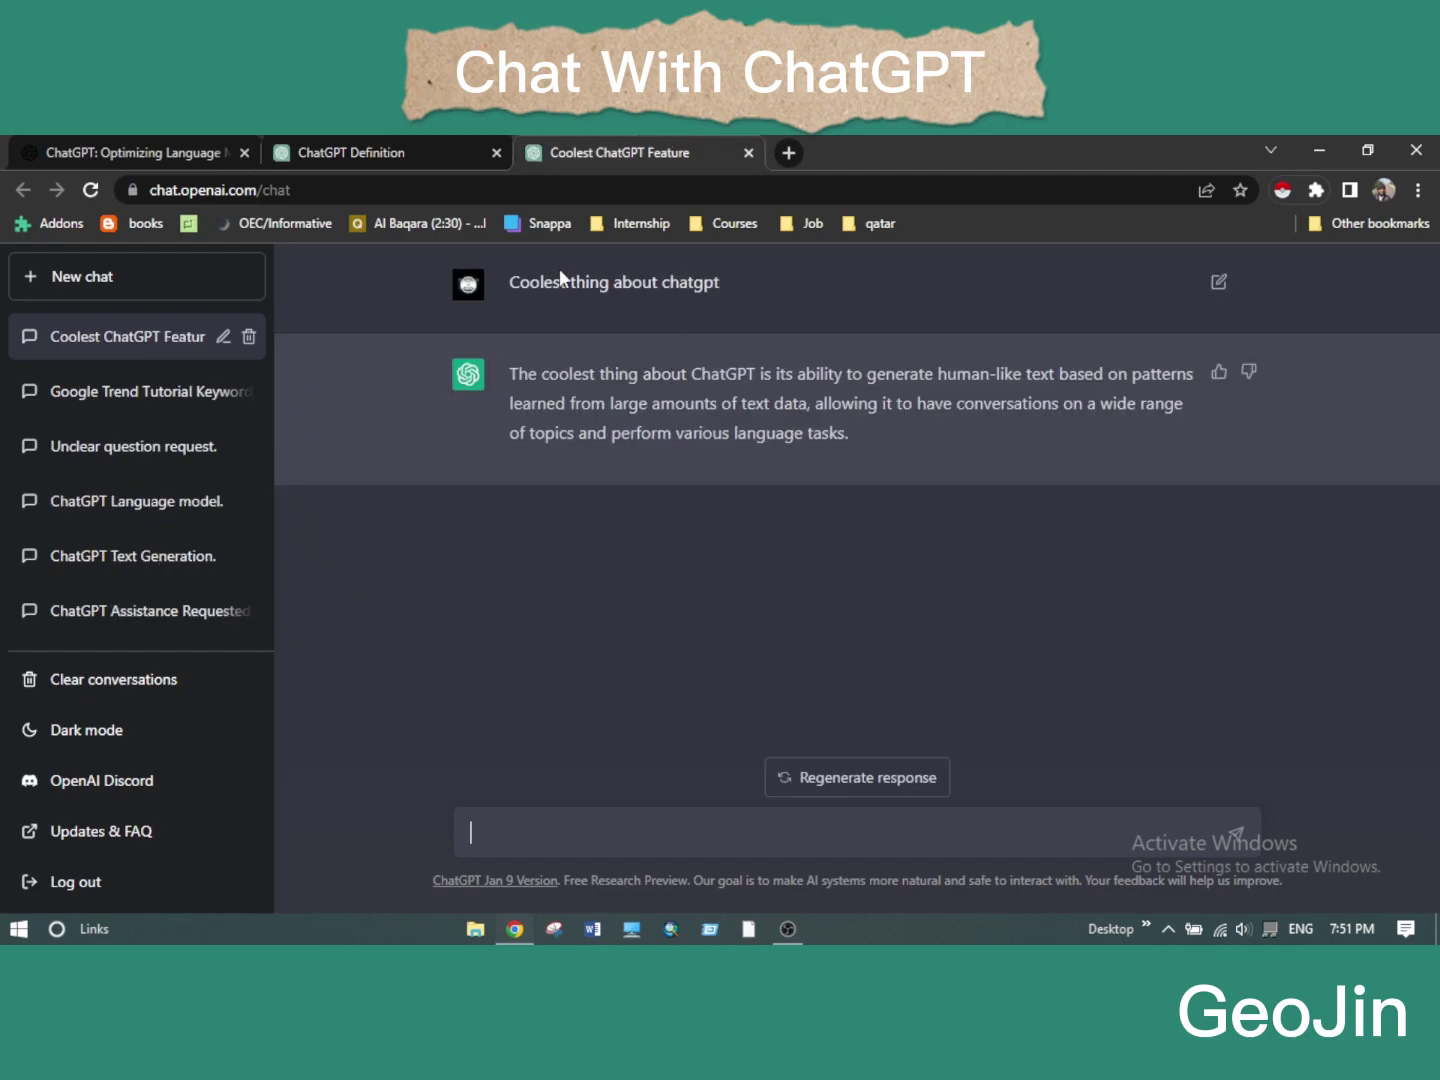
{"action": "left_click_drag", "start_coordinate": [520, 283], "coordinate": [720, 288]}
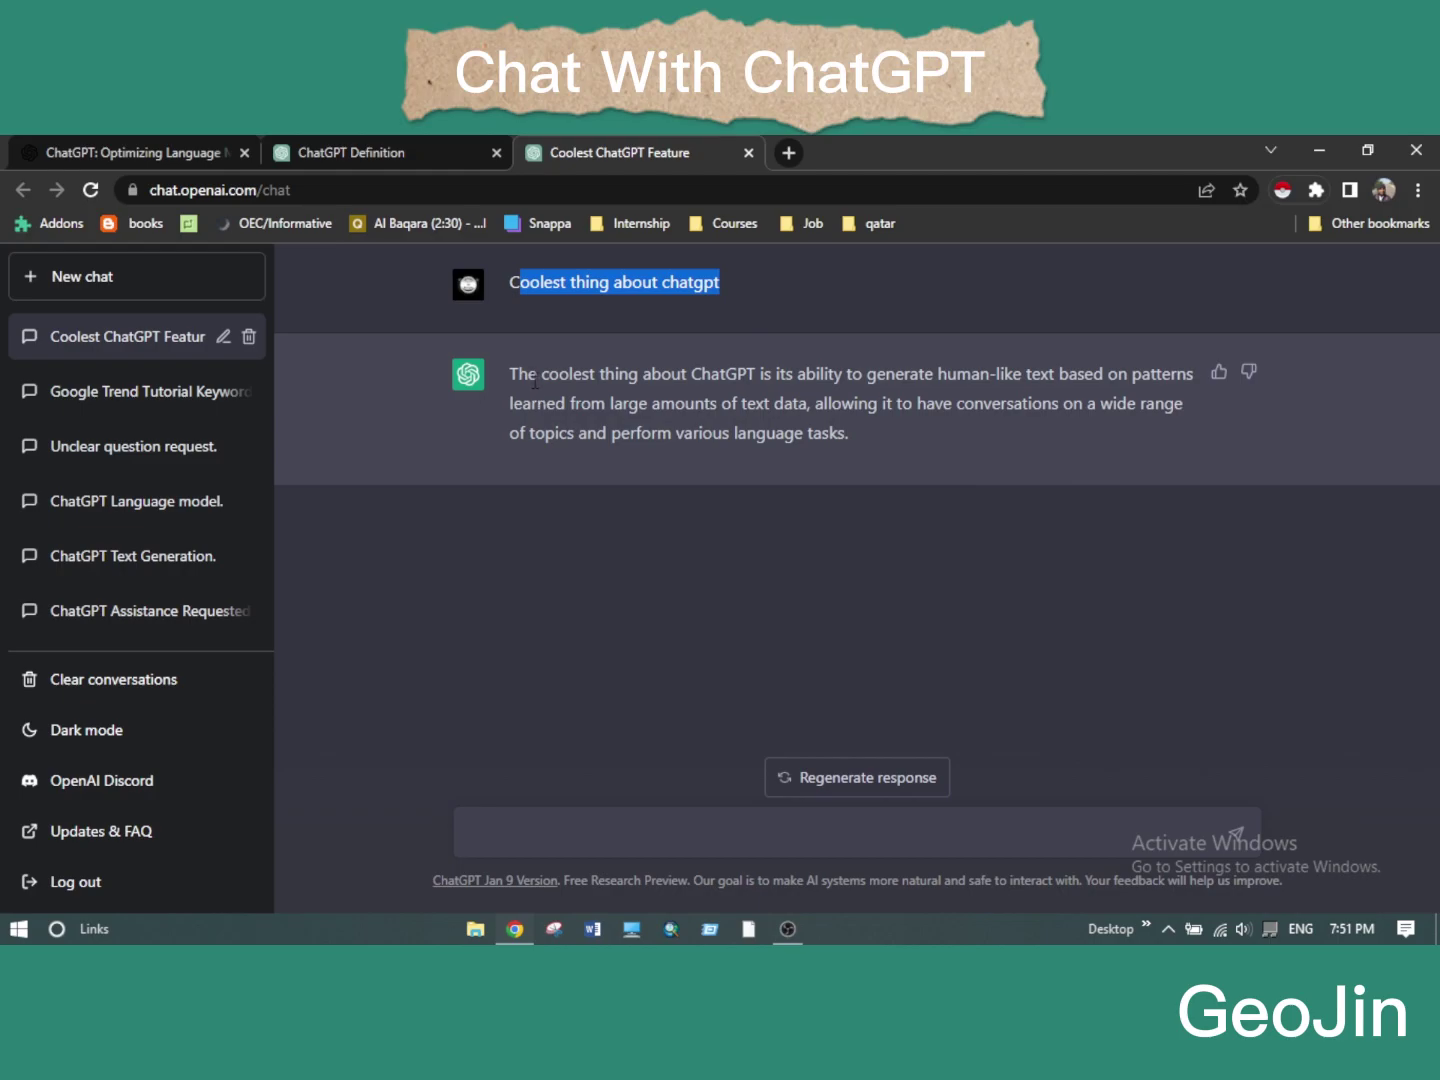
{"action": "left_click", "coordinate": [534, 379]}
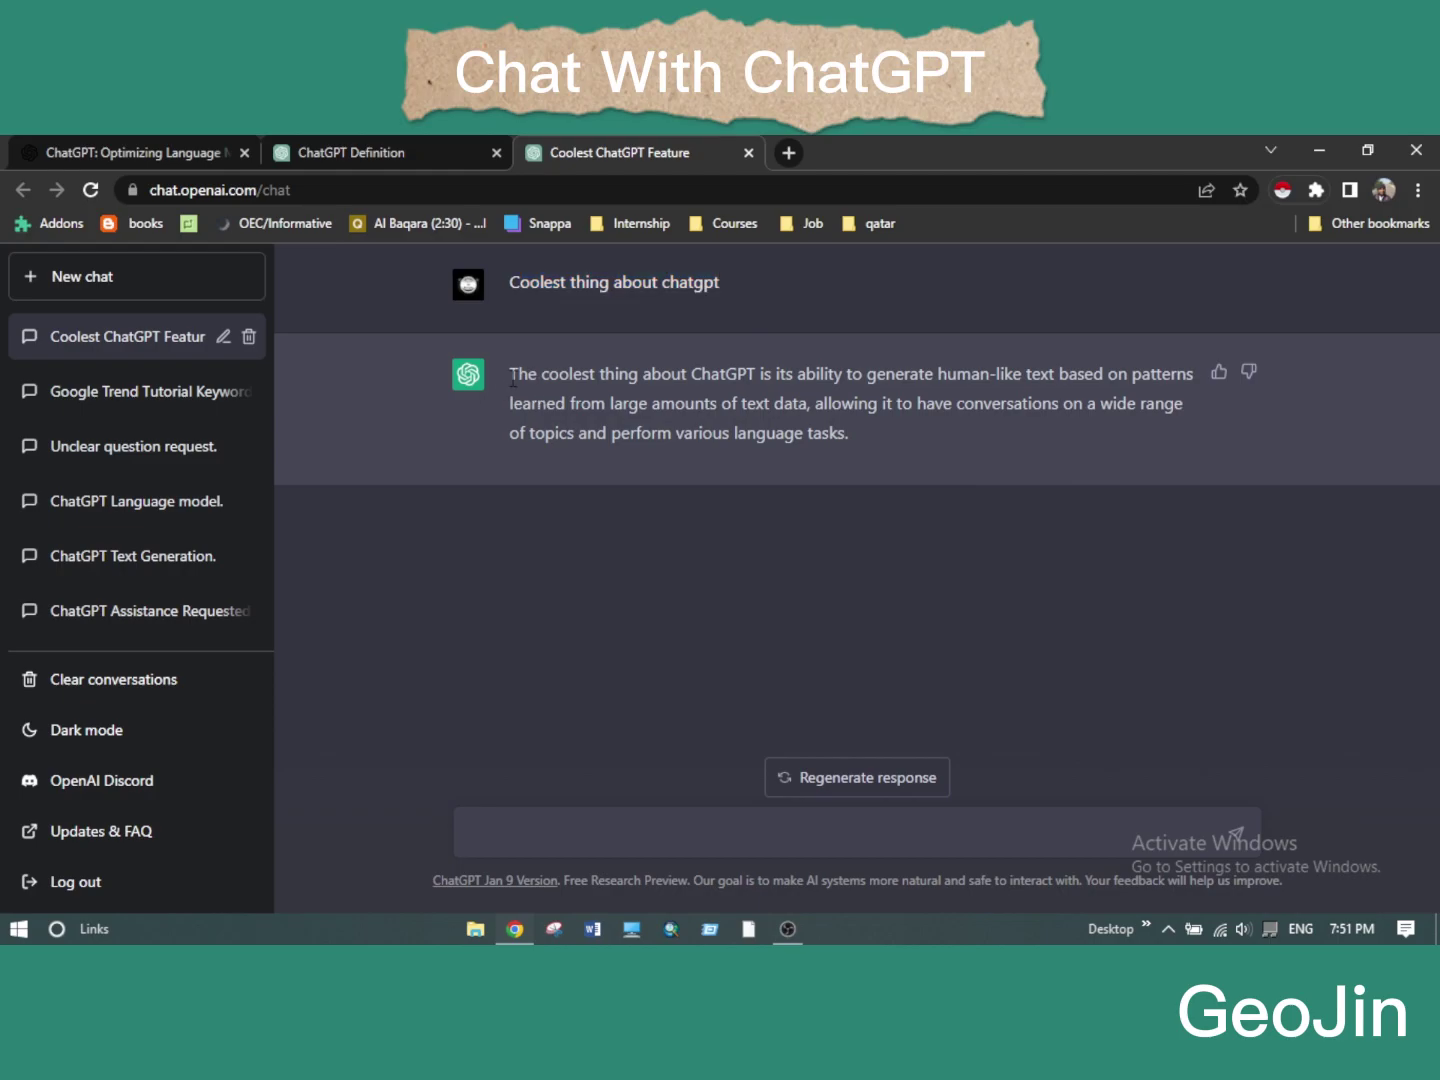
{"action": "left_click_drag", "start_coordinate": [512, 375], "coordinate": [739, 409]}
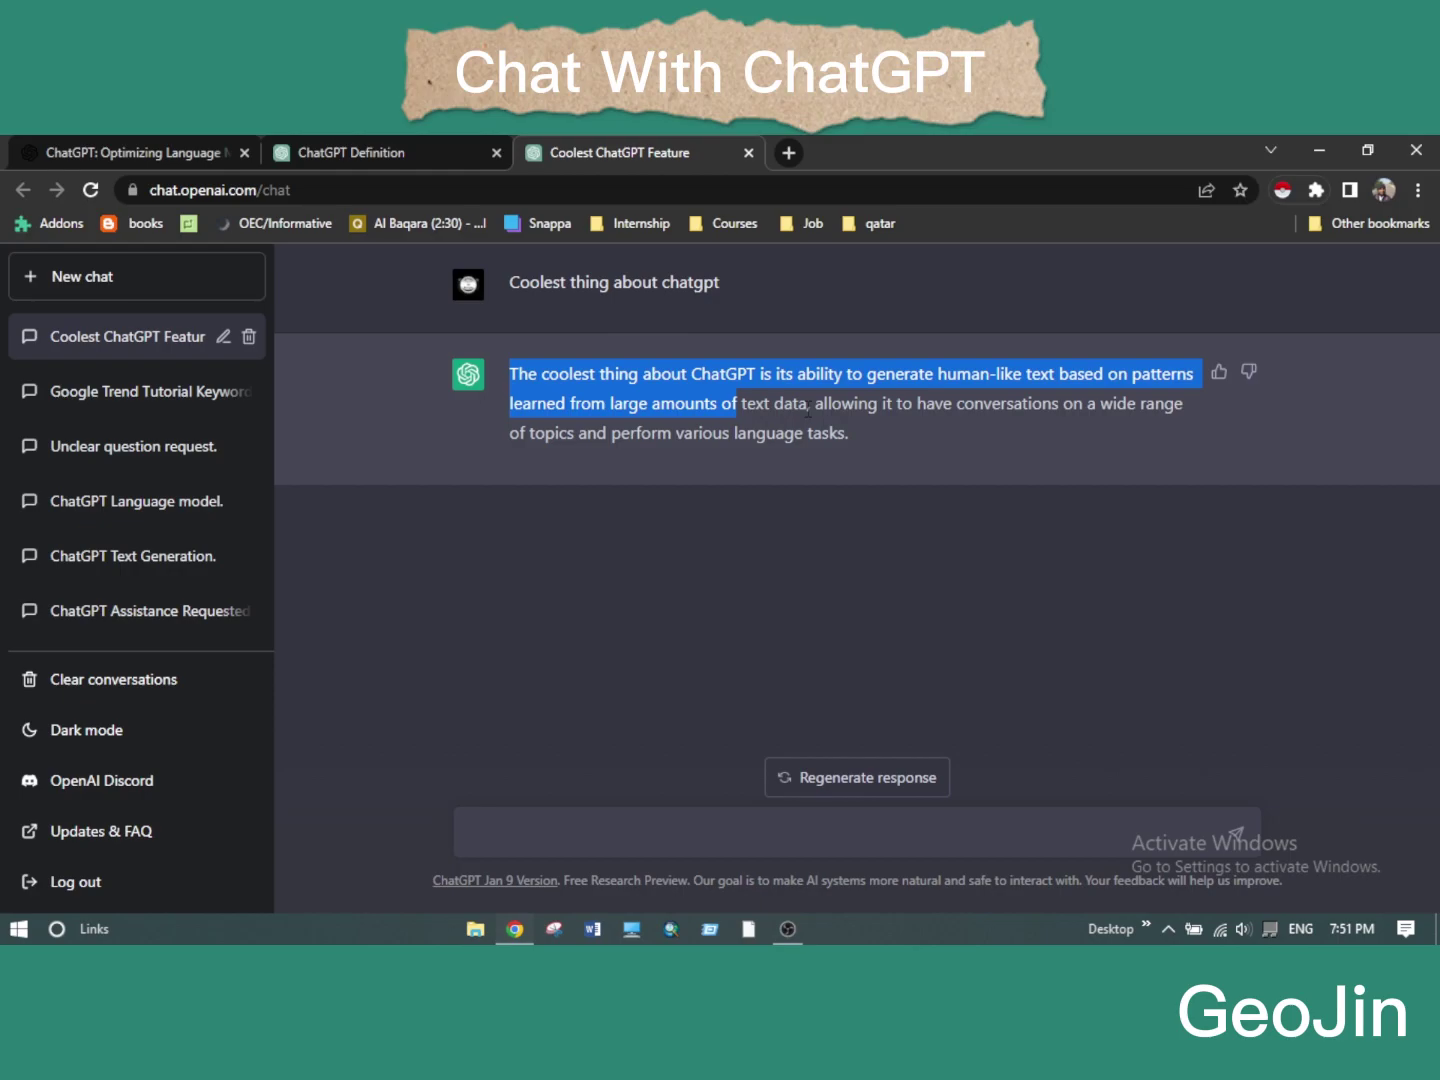
{"action": "left_click_drag", "start_coordinate": [814, 405], "coordinate": [920, 428]}
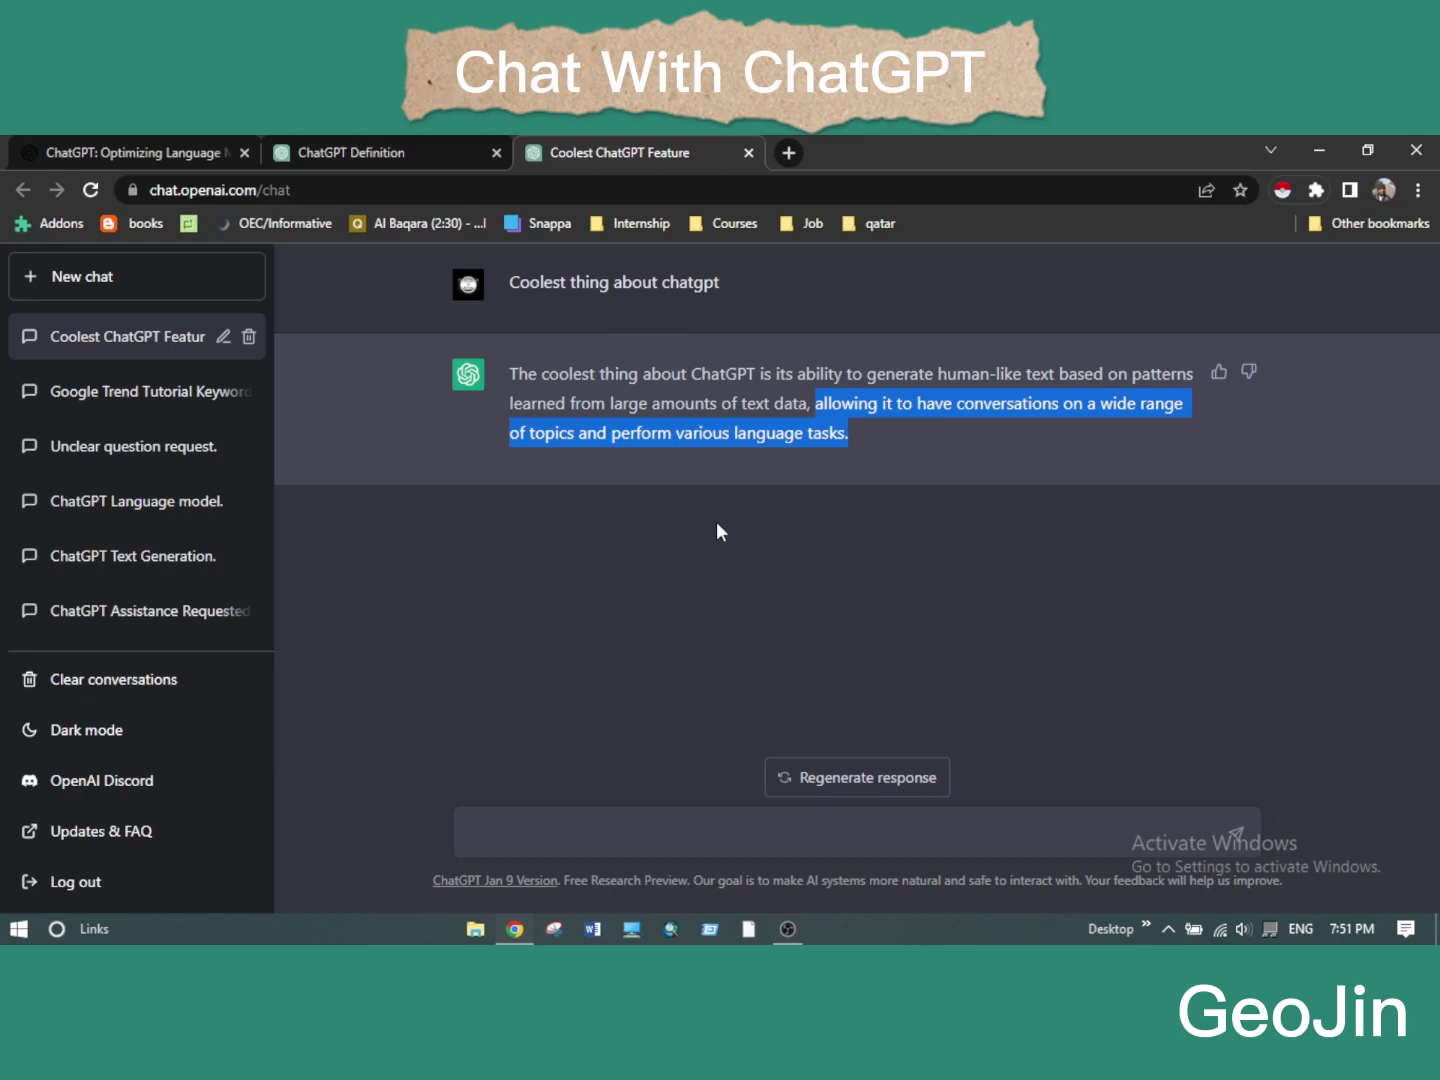
{"action": "left_click", "coordinate": [741, 812]}
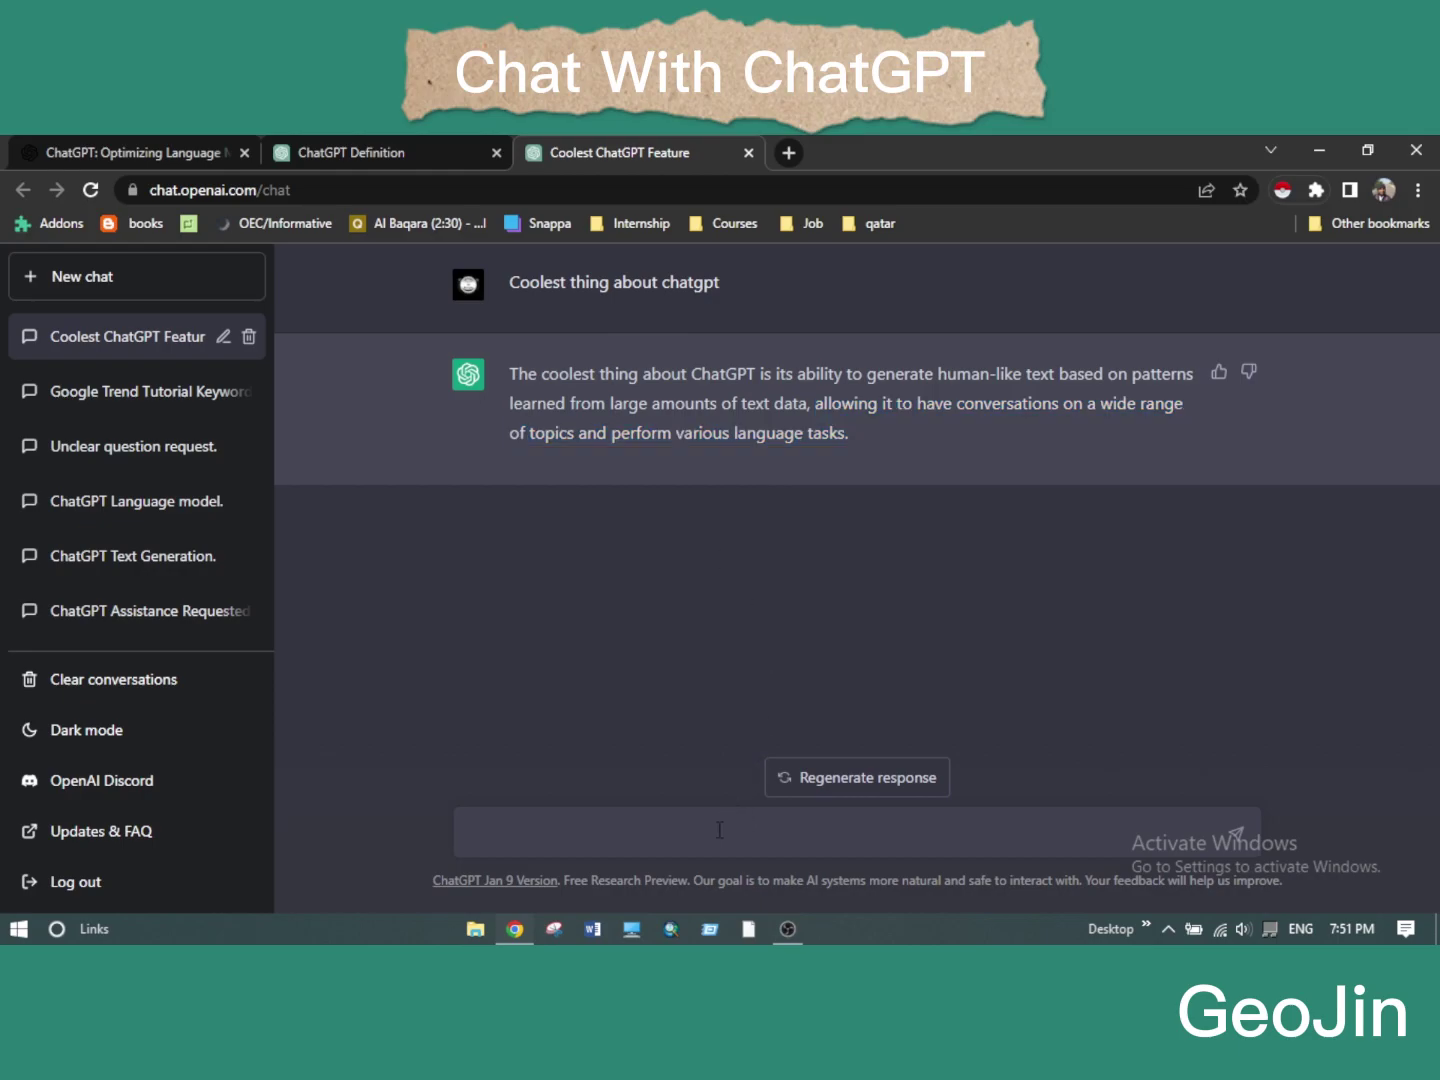
Look through saved conversations such as Google Trend Tutorial Keywords and Email File Submission, and open the geography and environment poem chat.
{"action": "left_click", "coordinate": [178, 455]}
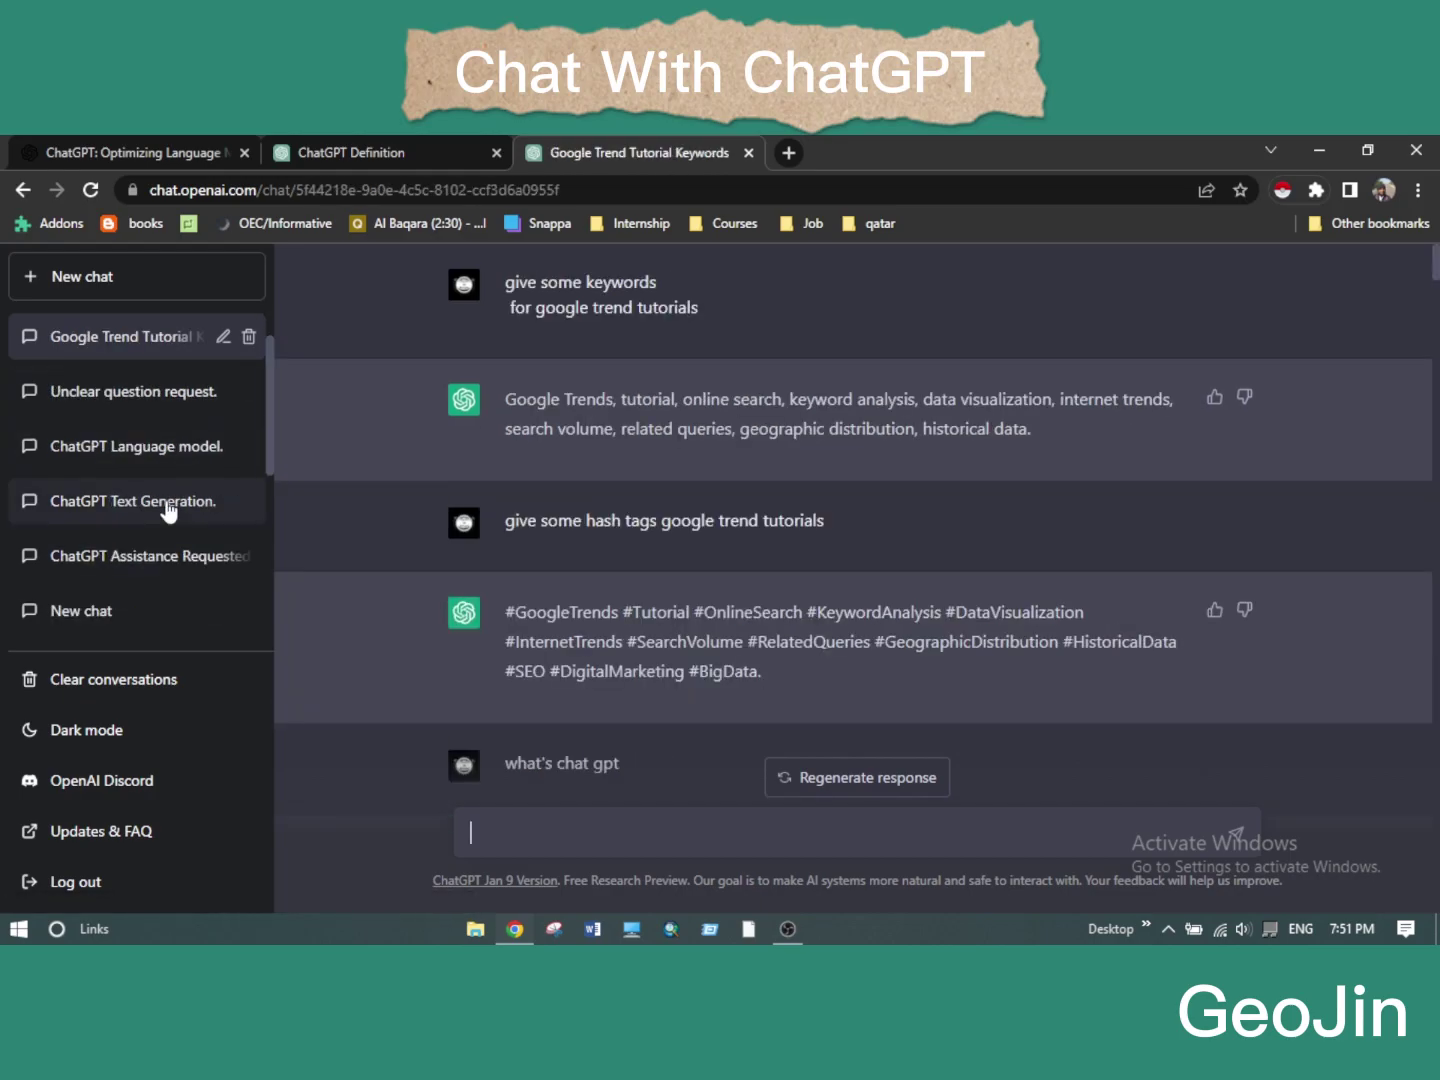
{"action": "left_click", "coordinate": [121, 505]}
{"action": "scroll", "coordinate": [122, 505], "scroll_direction": "down", "scroll_amount": 4}
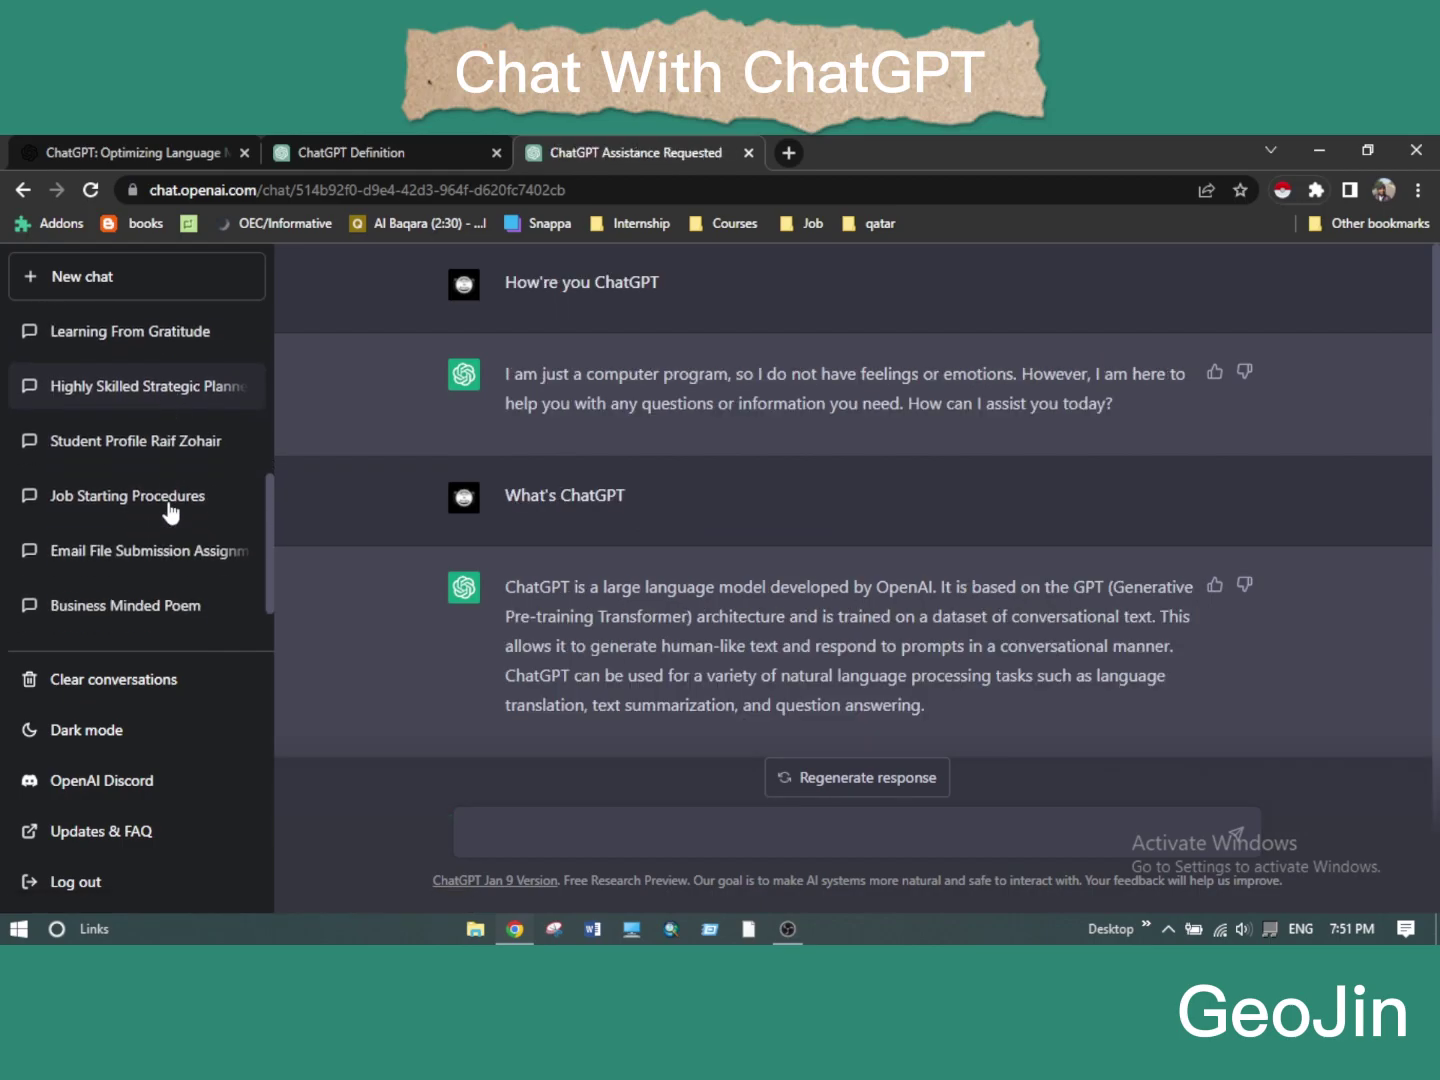
{"action": "left_click", "coordinate": [160, 463]}
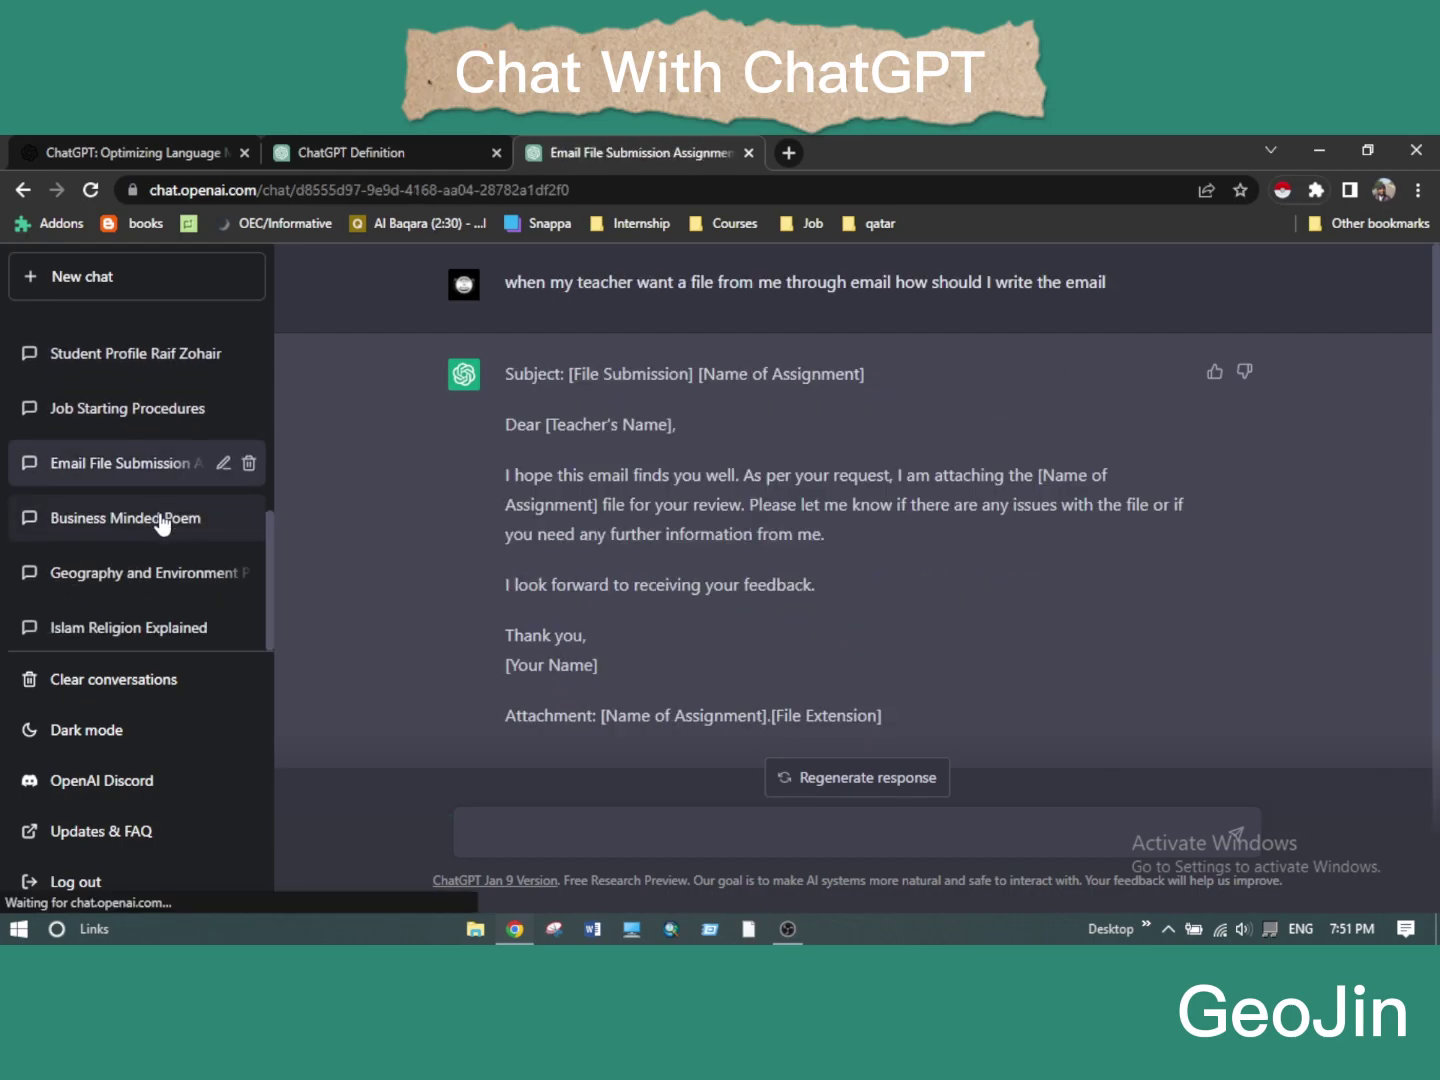
{"action": "left_click", "coordinate": [160, 538]}
{"action": "left_click", "coordinate": [161, 568]}
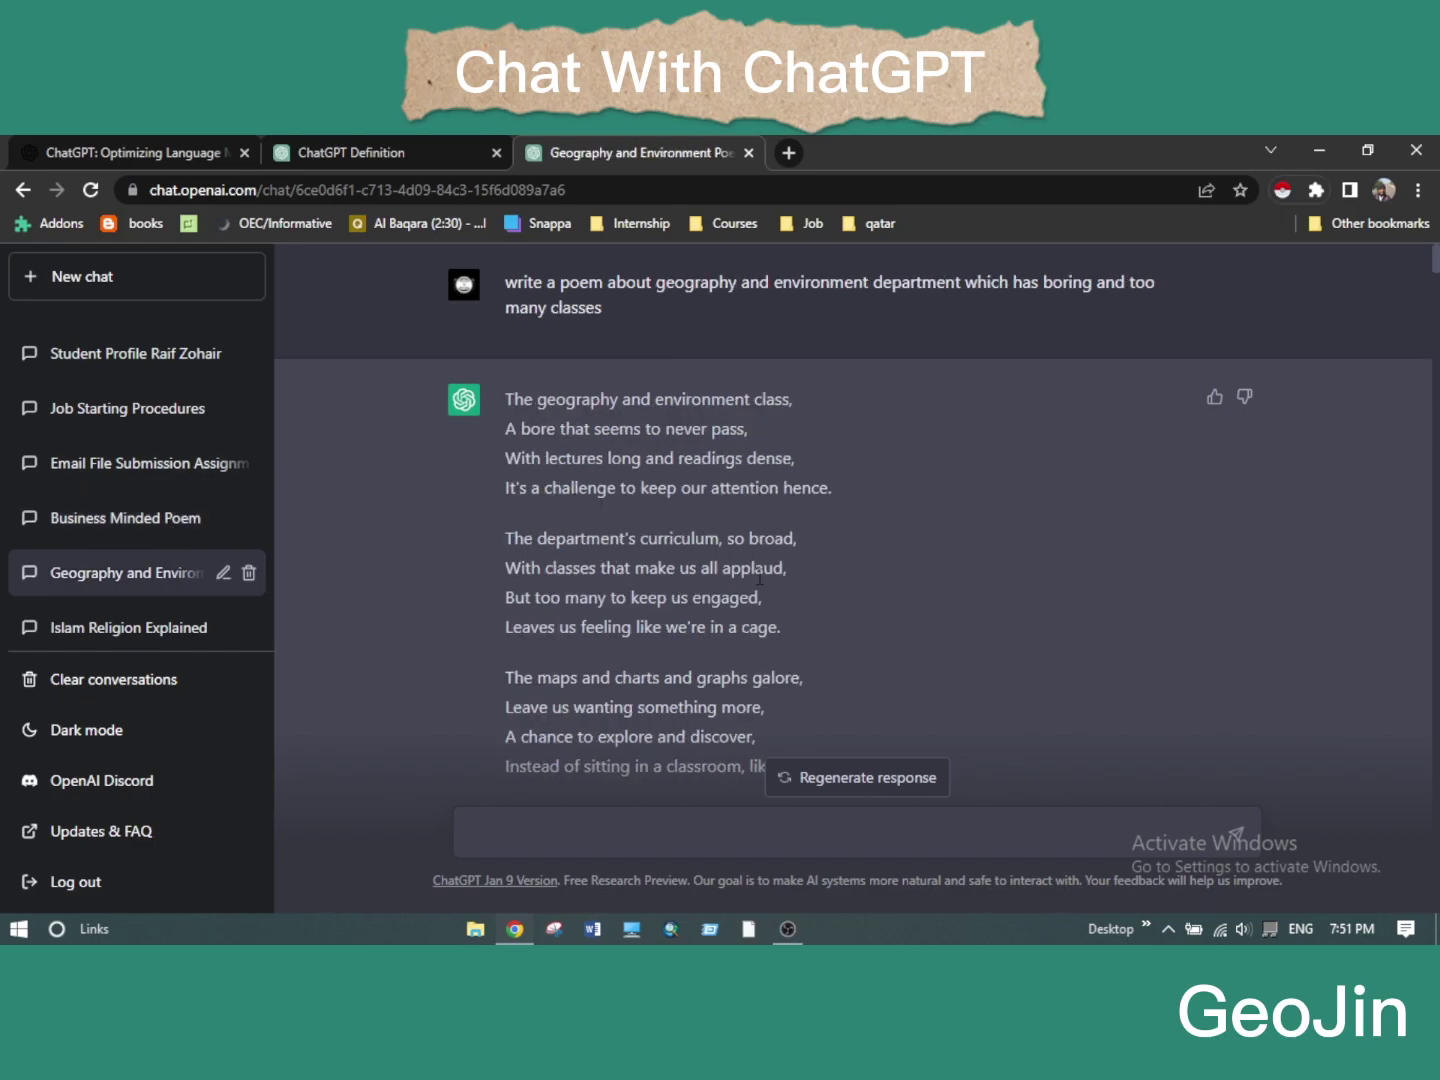
Read the prompt about the geography and environment department and the opening verses of the poem.
{"action": "left_click_drag", "start_coordinate": [514, 283], "coordinate": [685, 303]}
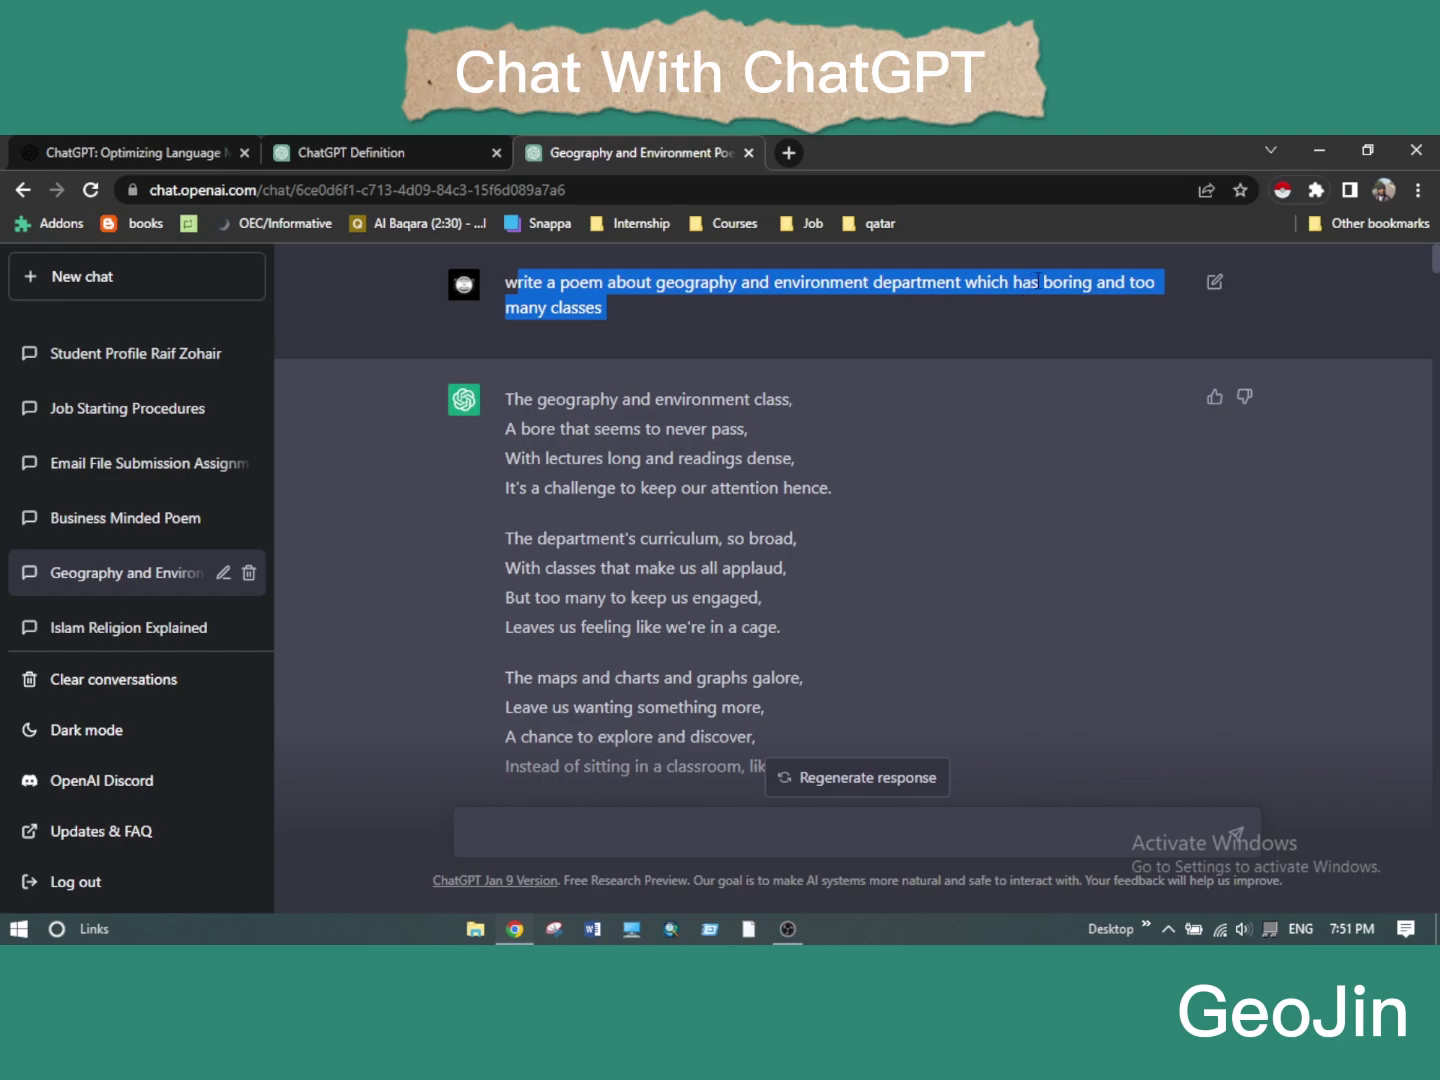
{"action": "left_click", "coordinate": [869, 530]}
{"action": "scroll", "coordinate": [700, 547], "scroll_direction": "down", "scroll_amount": 3}
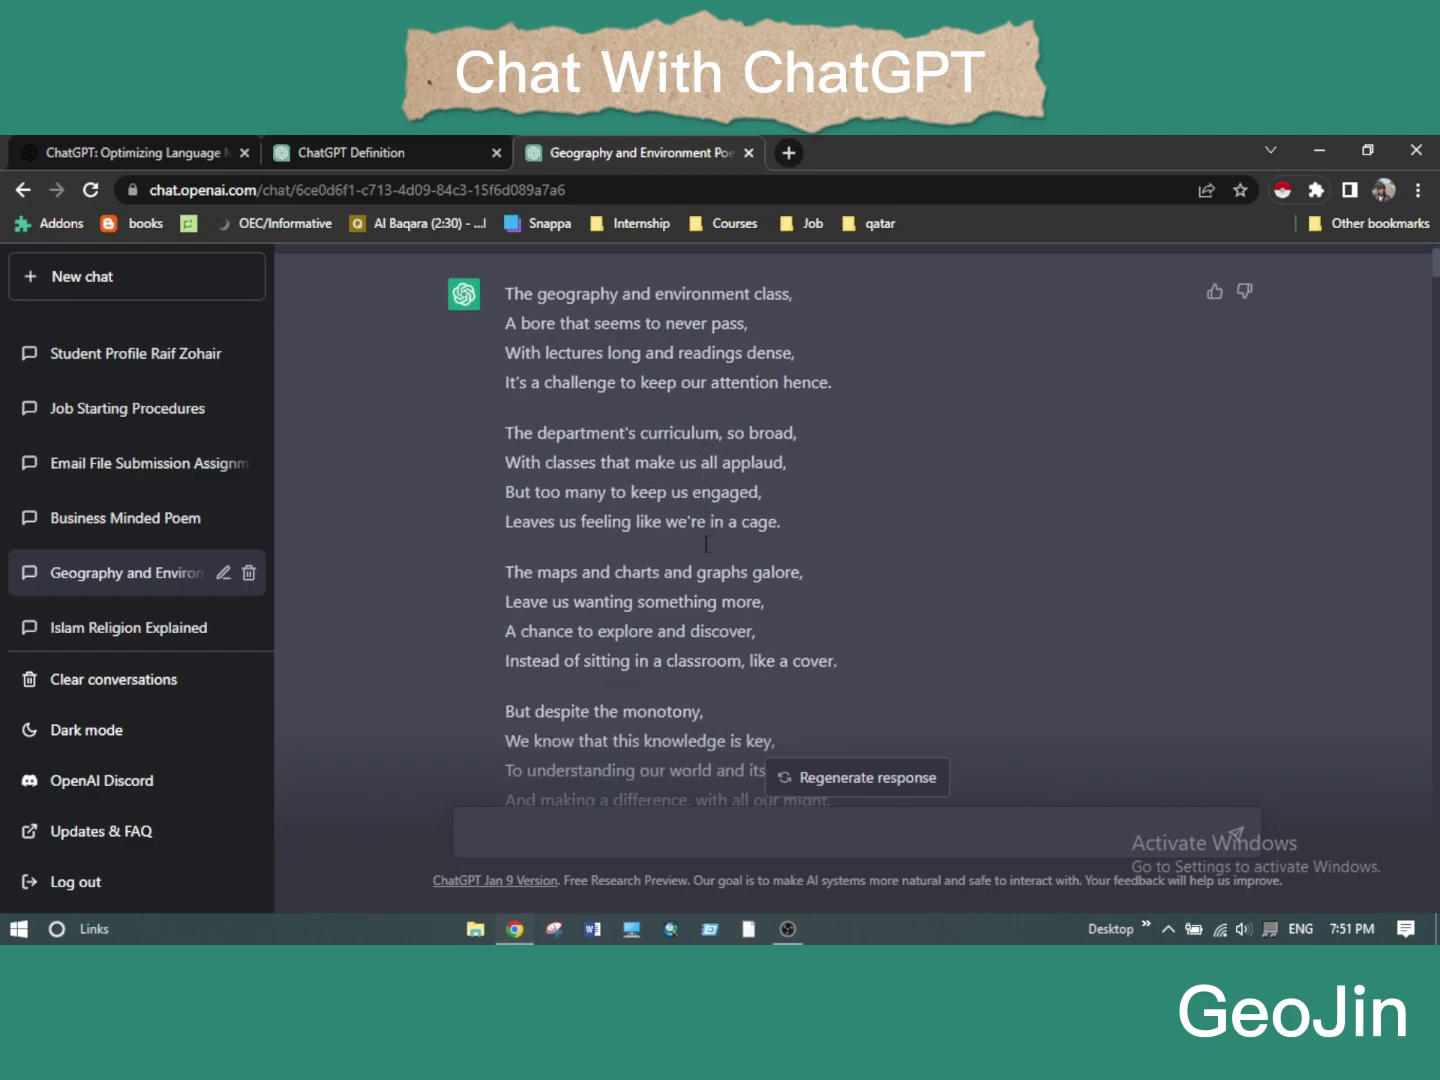
{"action": "scroll", "coordinate": [703, 543], "scroll_direction": "up", "scroll_amount": 2}
{"action": "scroll", "coordinate": [704, 543], "scroll_direction": "up", "scroll_amount": 1}
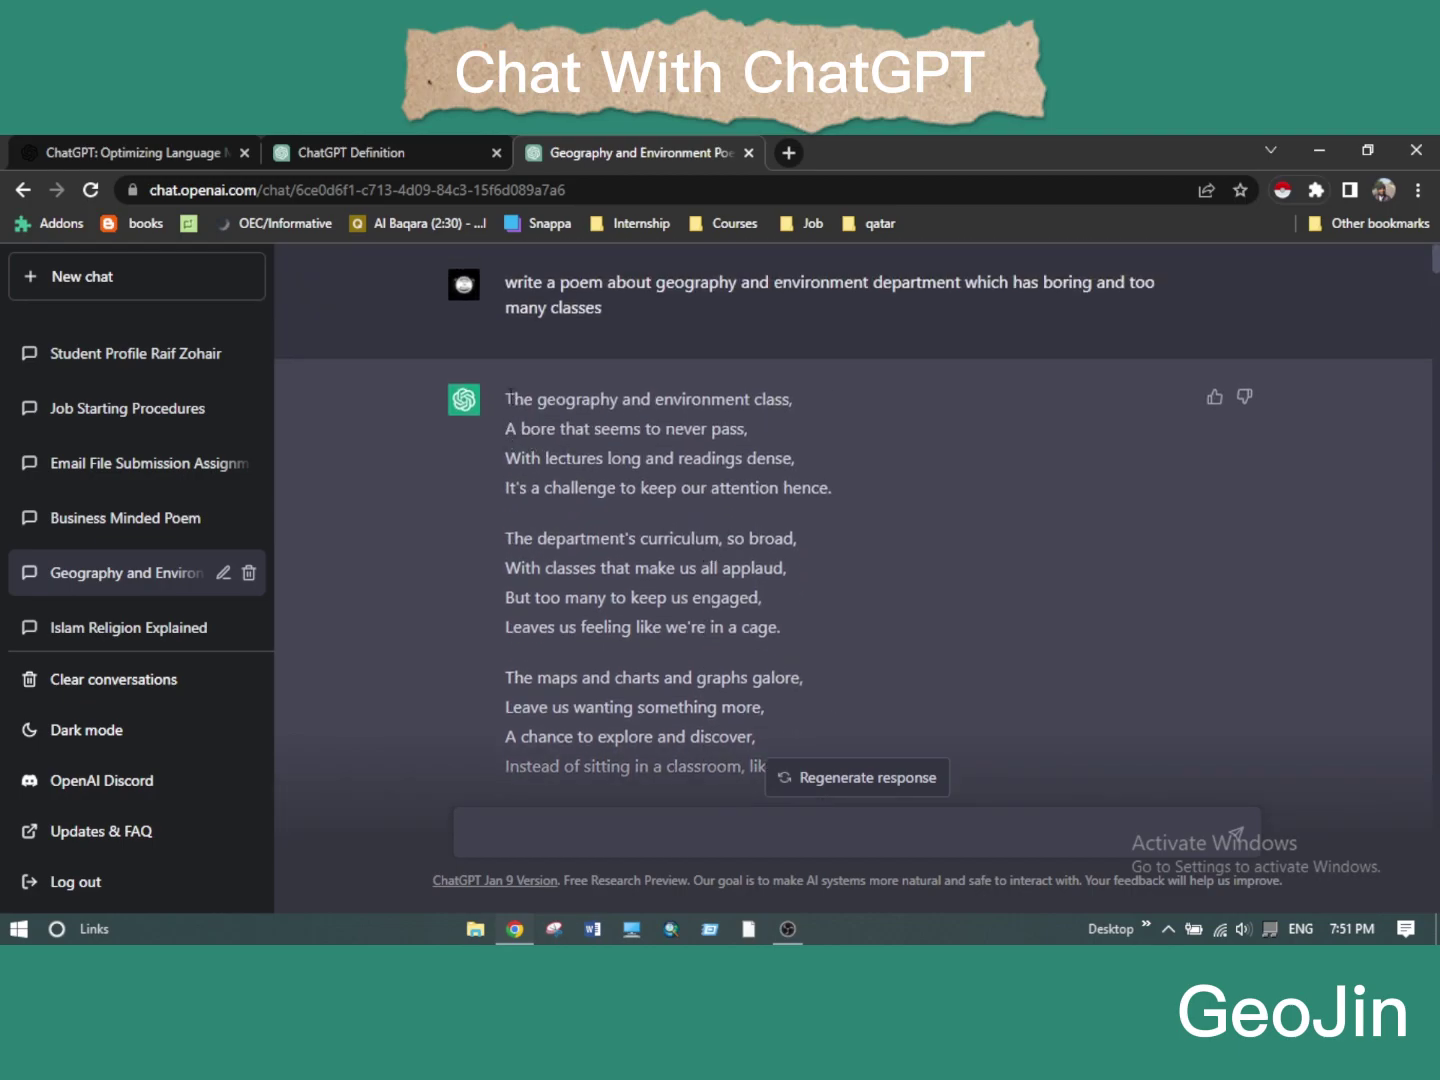
{"action": "left_click_drag", "start_coordinate": [509, 395], "coordinate": [807, 679]}
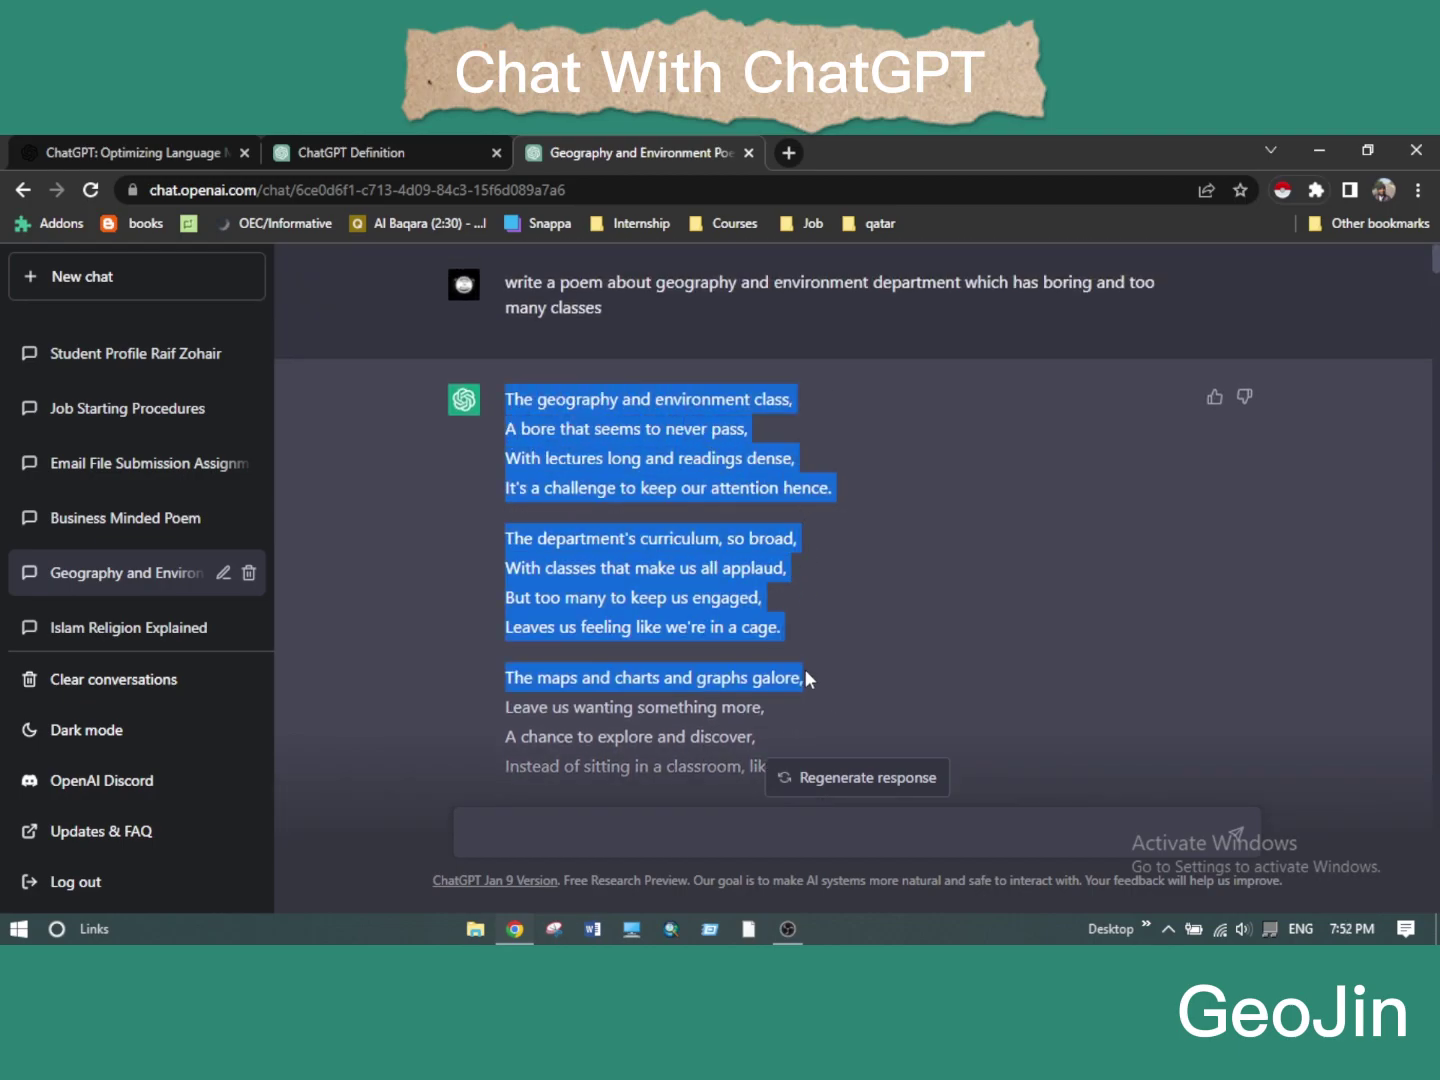
{"action": "scroll", "coordinate": [843, 573], "scroll_direction": "down", "scroll_amount": 2}
{"action": "left_click_drag", "start_coordinate": [512, 489], "coordinate": [830, 521]}
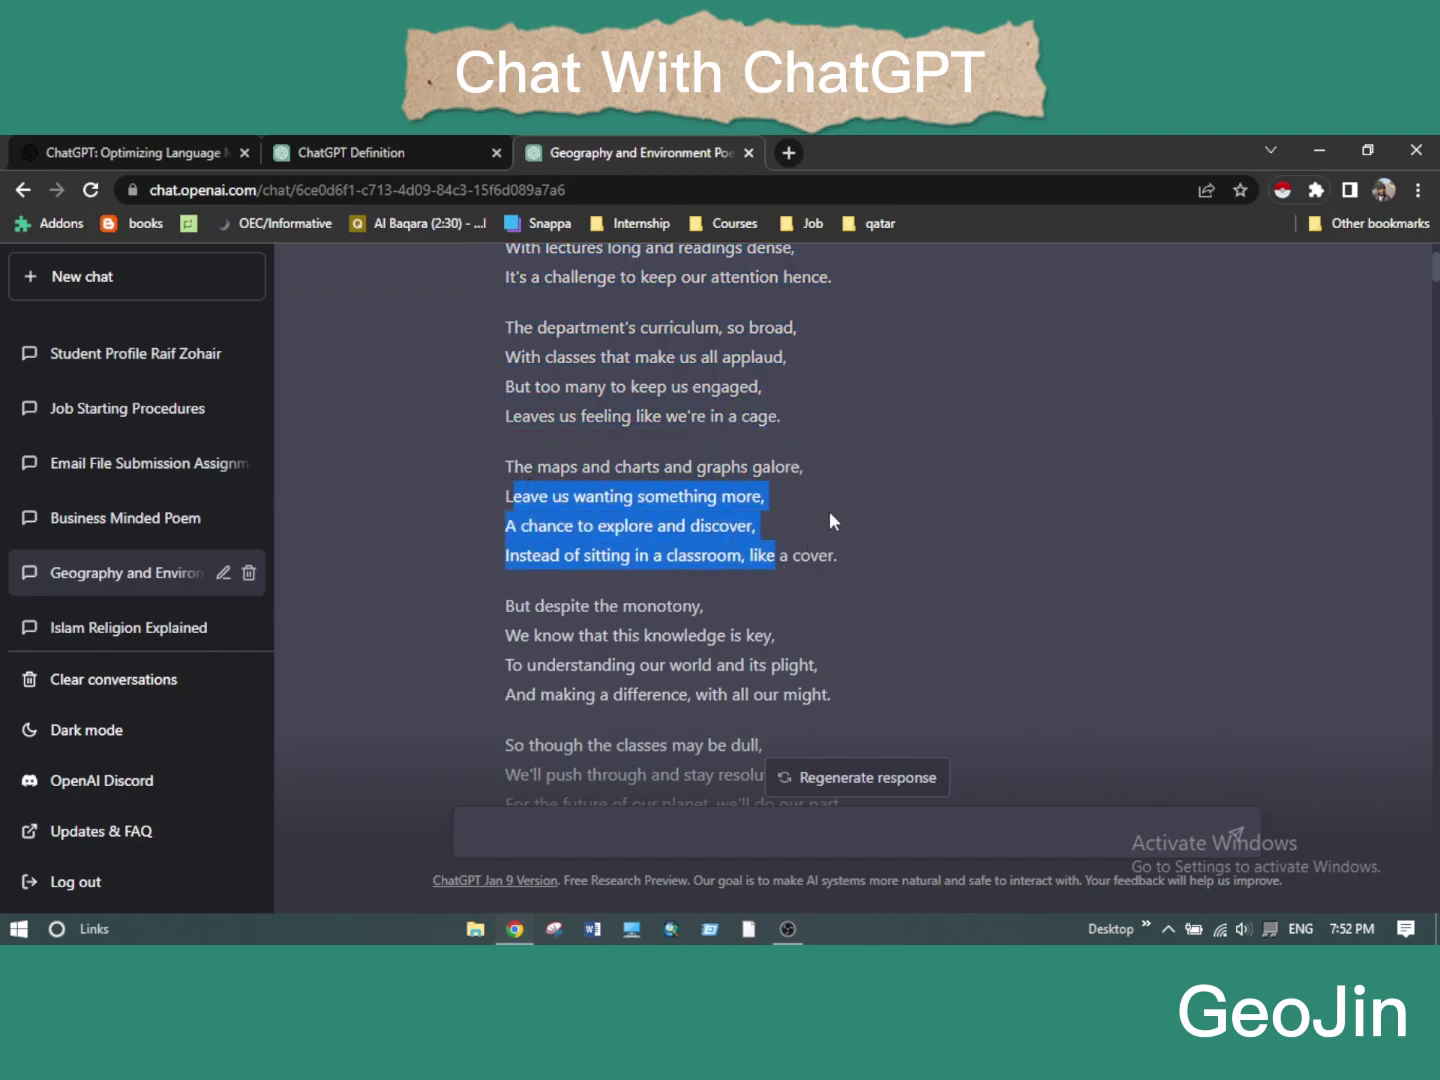
{"action": "left_click", "coordinate": [842, 505]}
Examine the interview questions, demo answers and charity job introduction further down the same conversation.
{"action": "scroll", "coordinate": [842, 510], "scroll_direction": "down", "scroll_amount": 4}
{"action": "scroll", "coordinate": [843, 516], "scroll_direction": "down", "scroll_amount": 15}
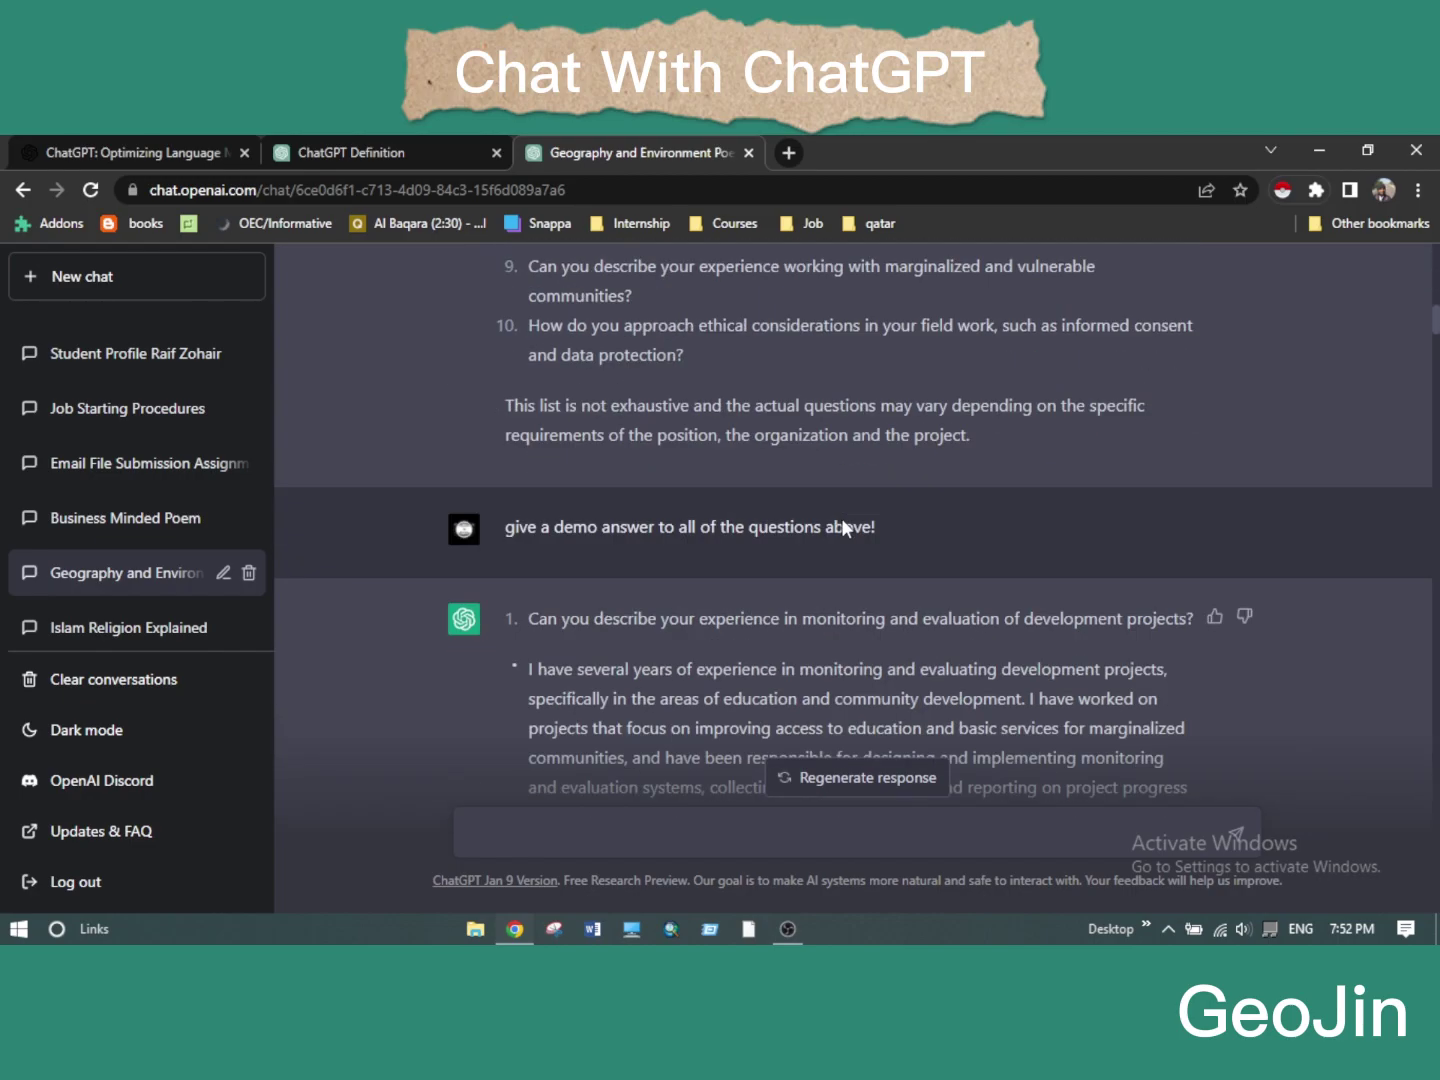
{"action": "scroll", "coordinate": [842, 519], "scroll_direction": "down", "scroll_amount": 20}
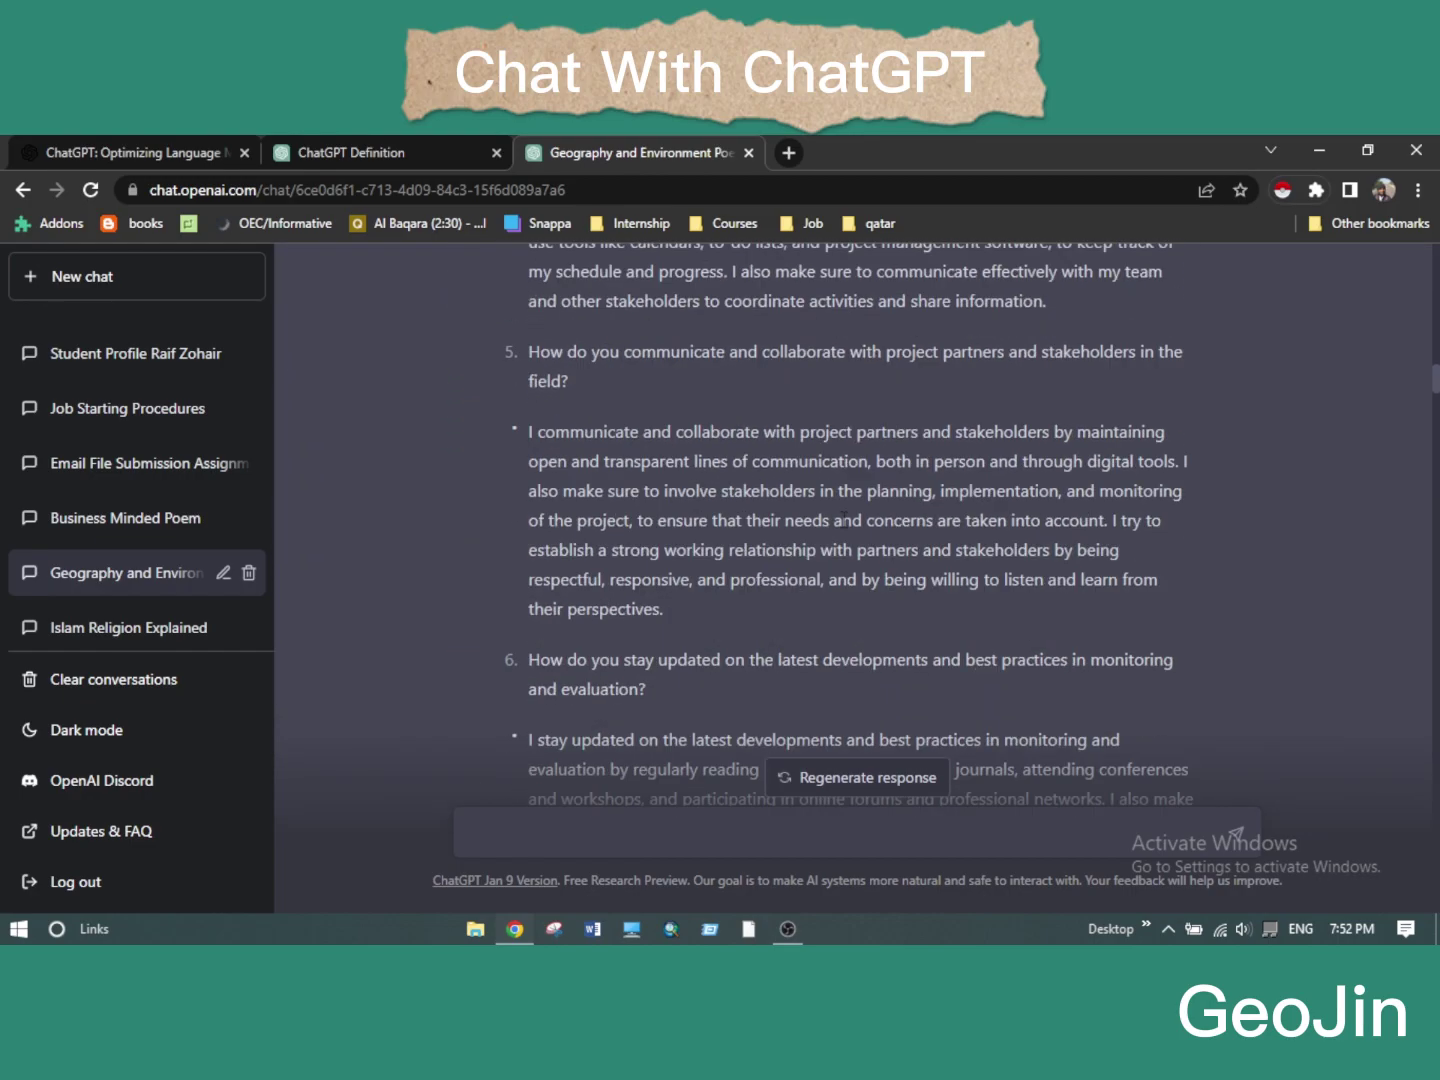
{"action": "scroll", "coordinate": [843, 519], "scroll_direction": "down", "scroll_amount": 15}
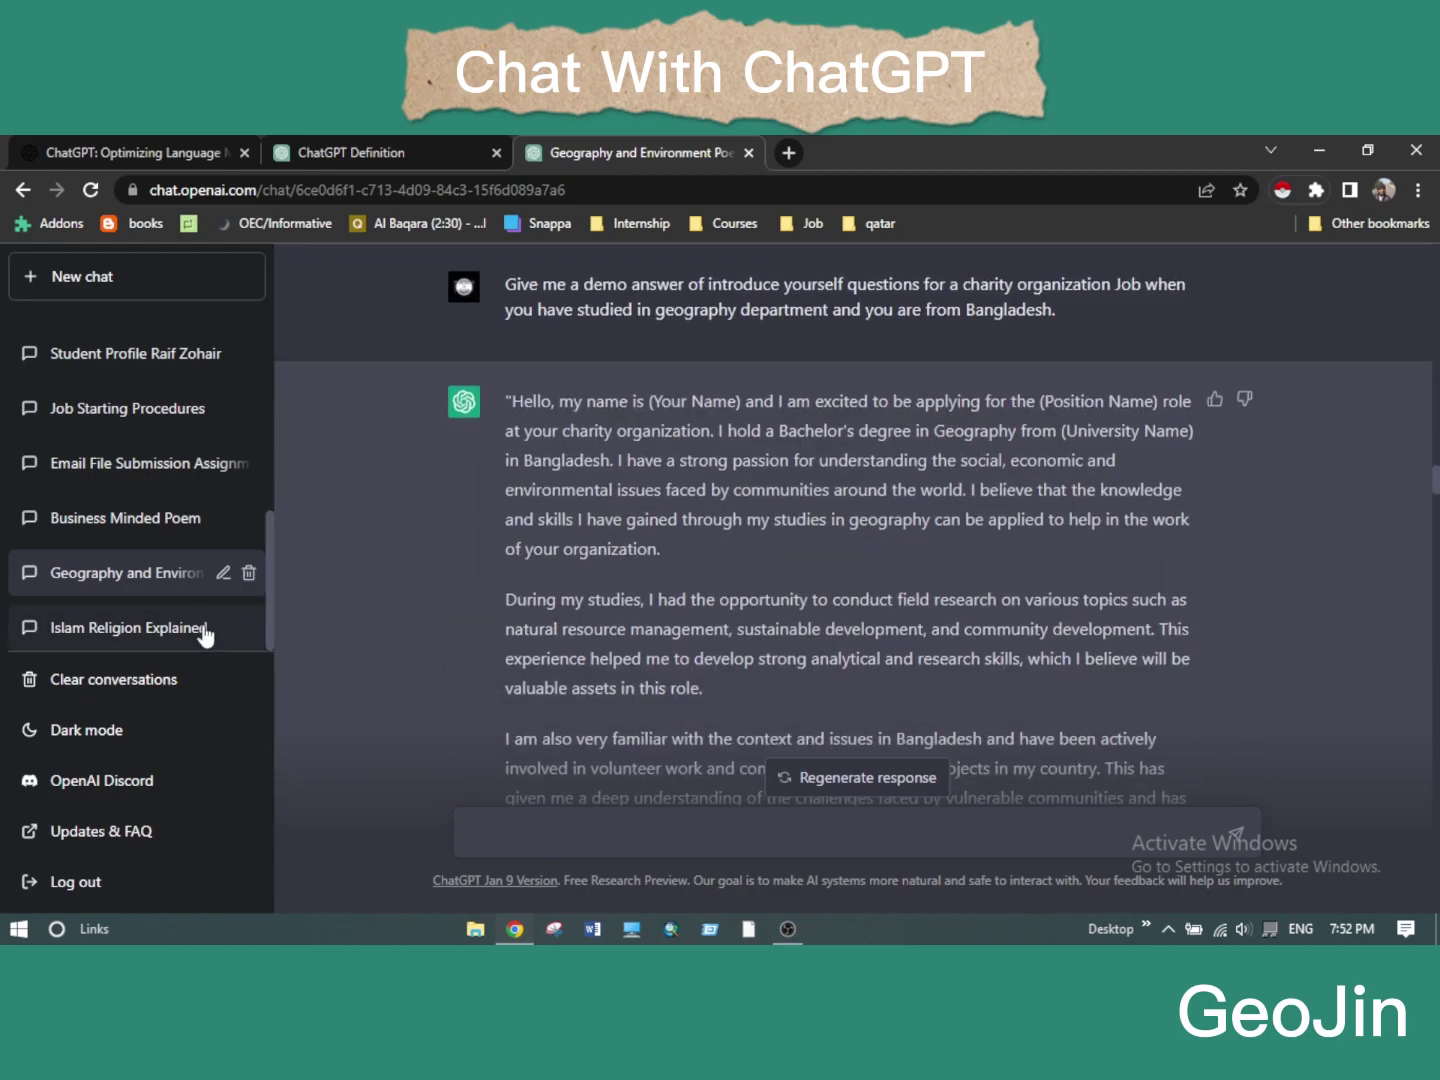
{"action": "scroll", "coordinate": [653, 585], "scroll_direction": "down", "scroll_amount": 5}
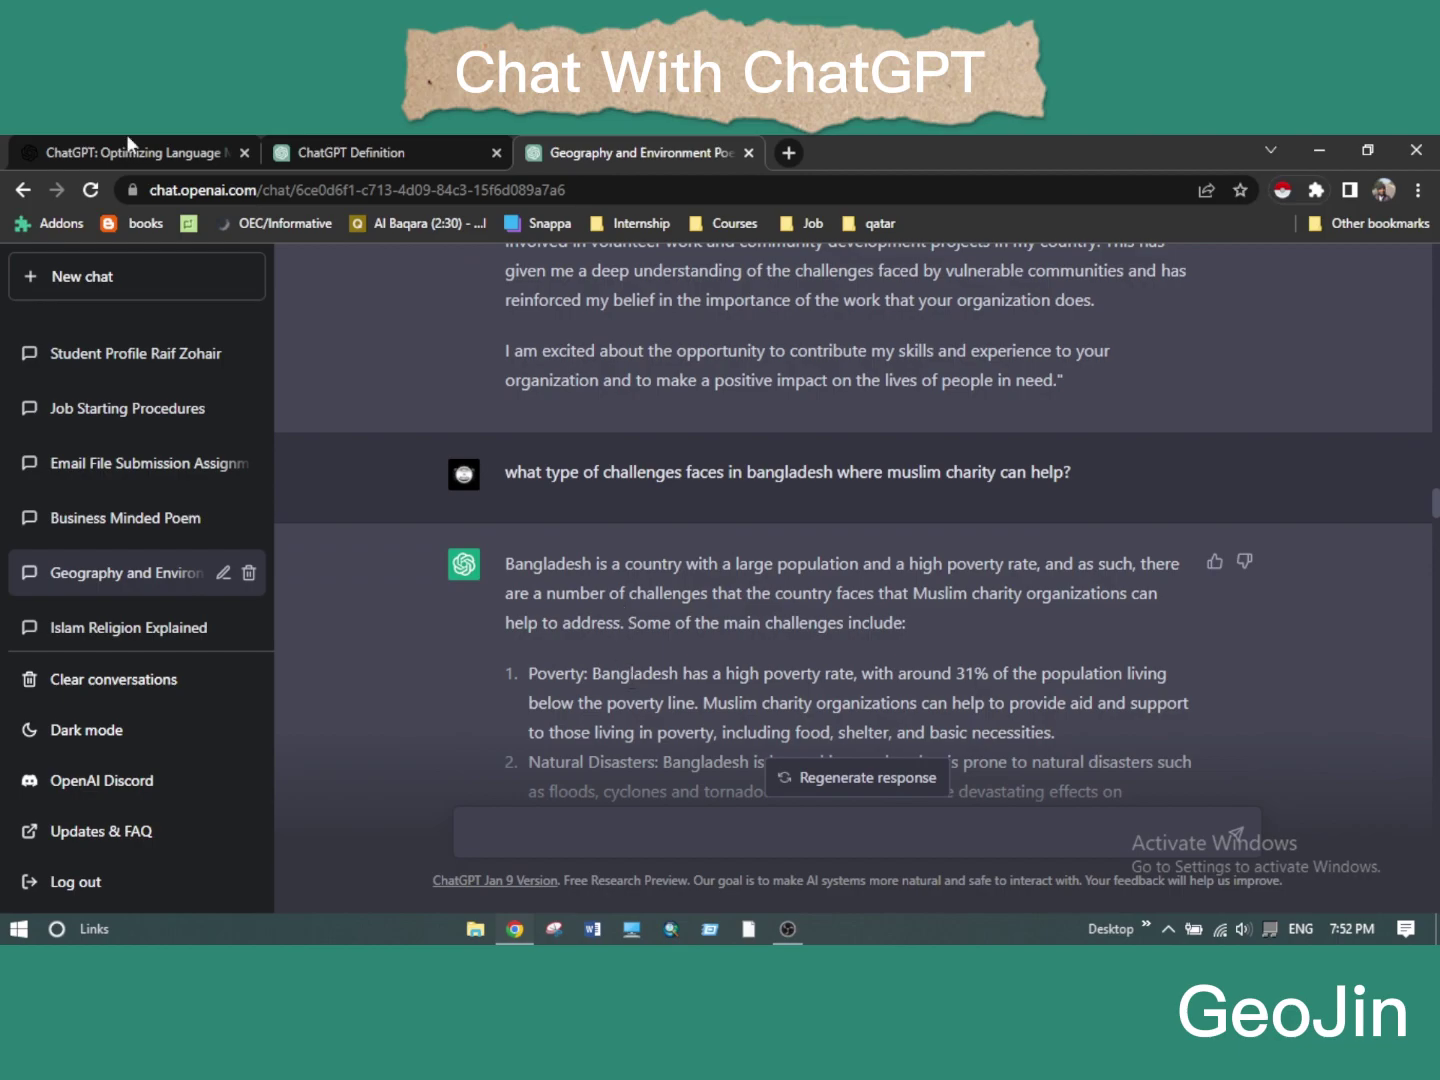
{"action": "scroll", "coordinate": [1031, 451], "scroll_direction": "up", "scroll_amount": 4}
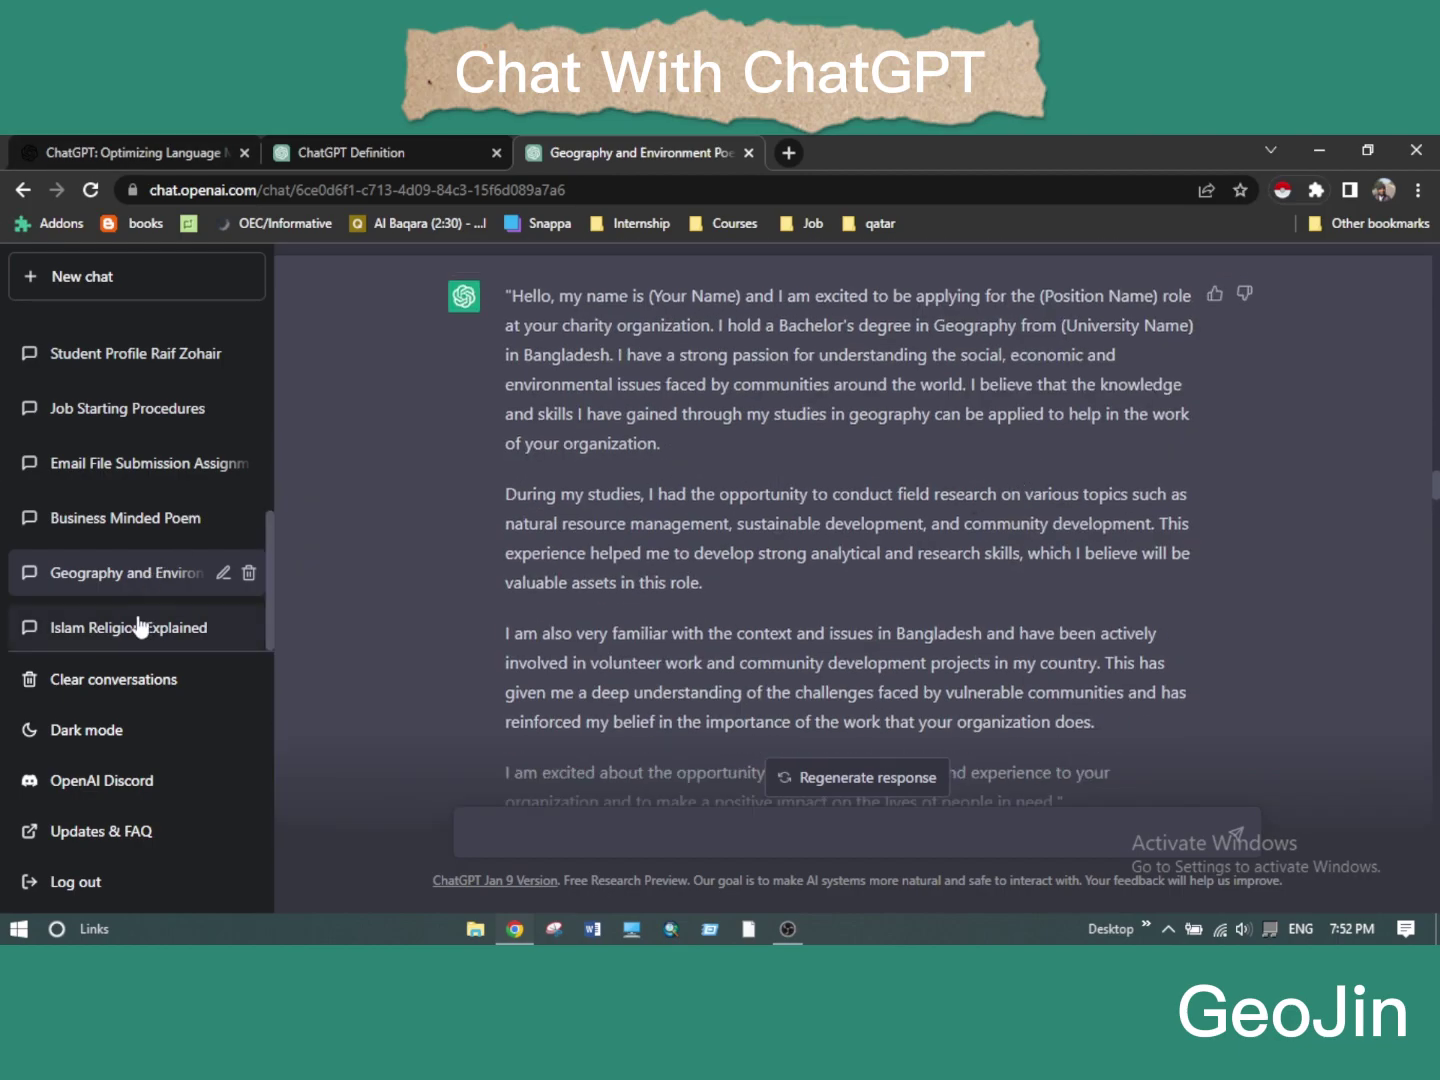
Open the Islam Religion Explained conversation and look over its earlier questions and answers.
{"action": "left_click", "coordinate": [140, 627]}
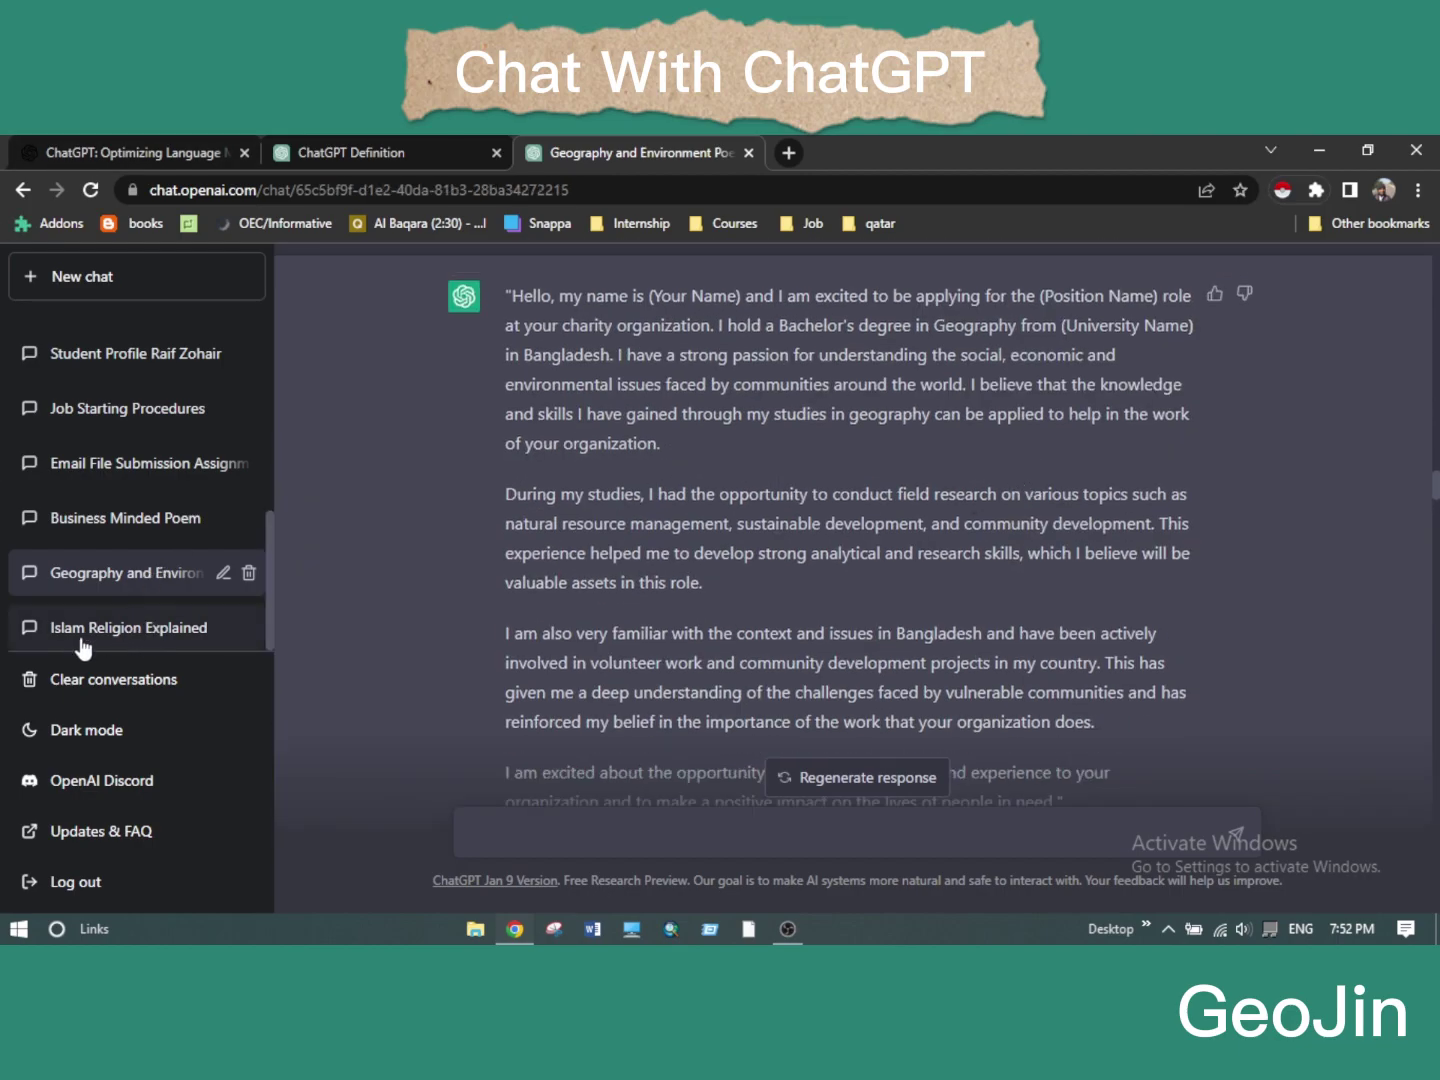
{"action": "scroll", "coordinate": [864, 635], "scroll_direction": "down", "scroll_amount": 3}
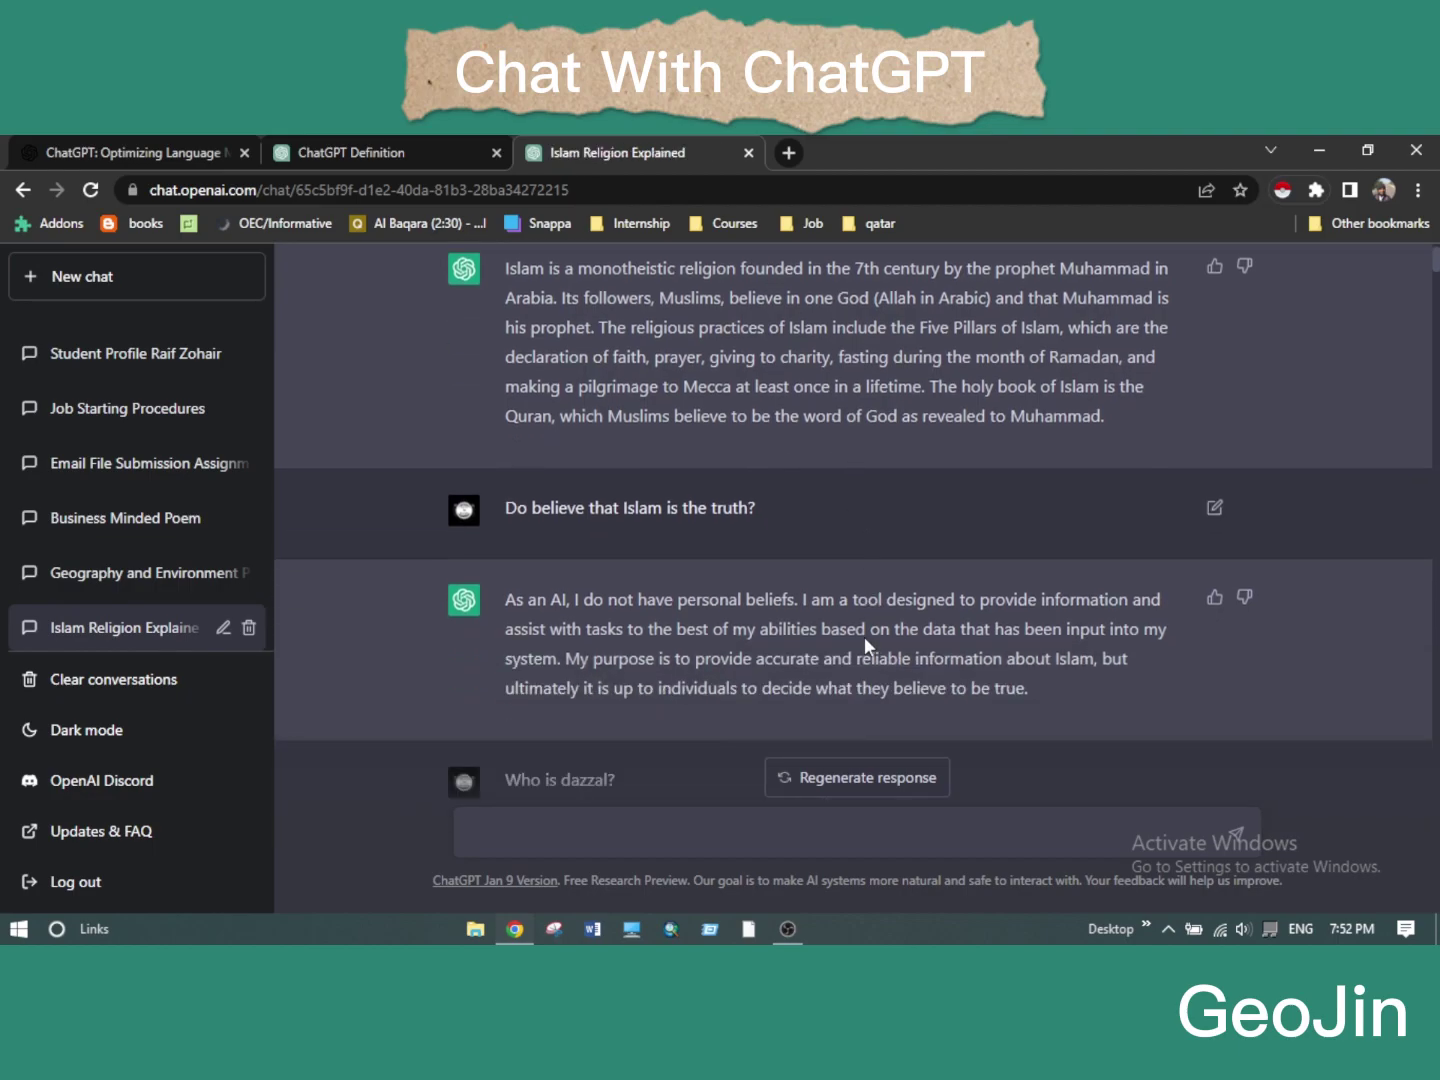
{"action": "scroll", "coordinate": [864, 635], "scroll_direction": "down", "scroll_amount": 10}
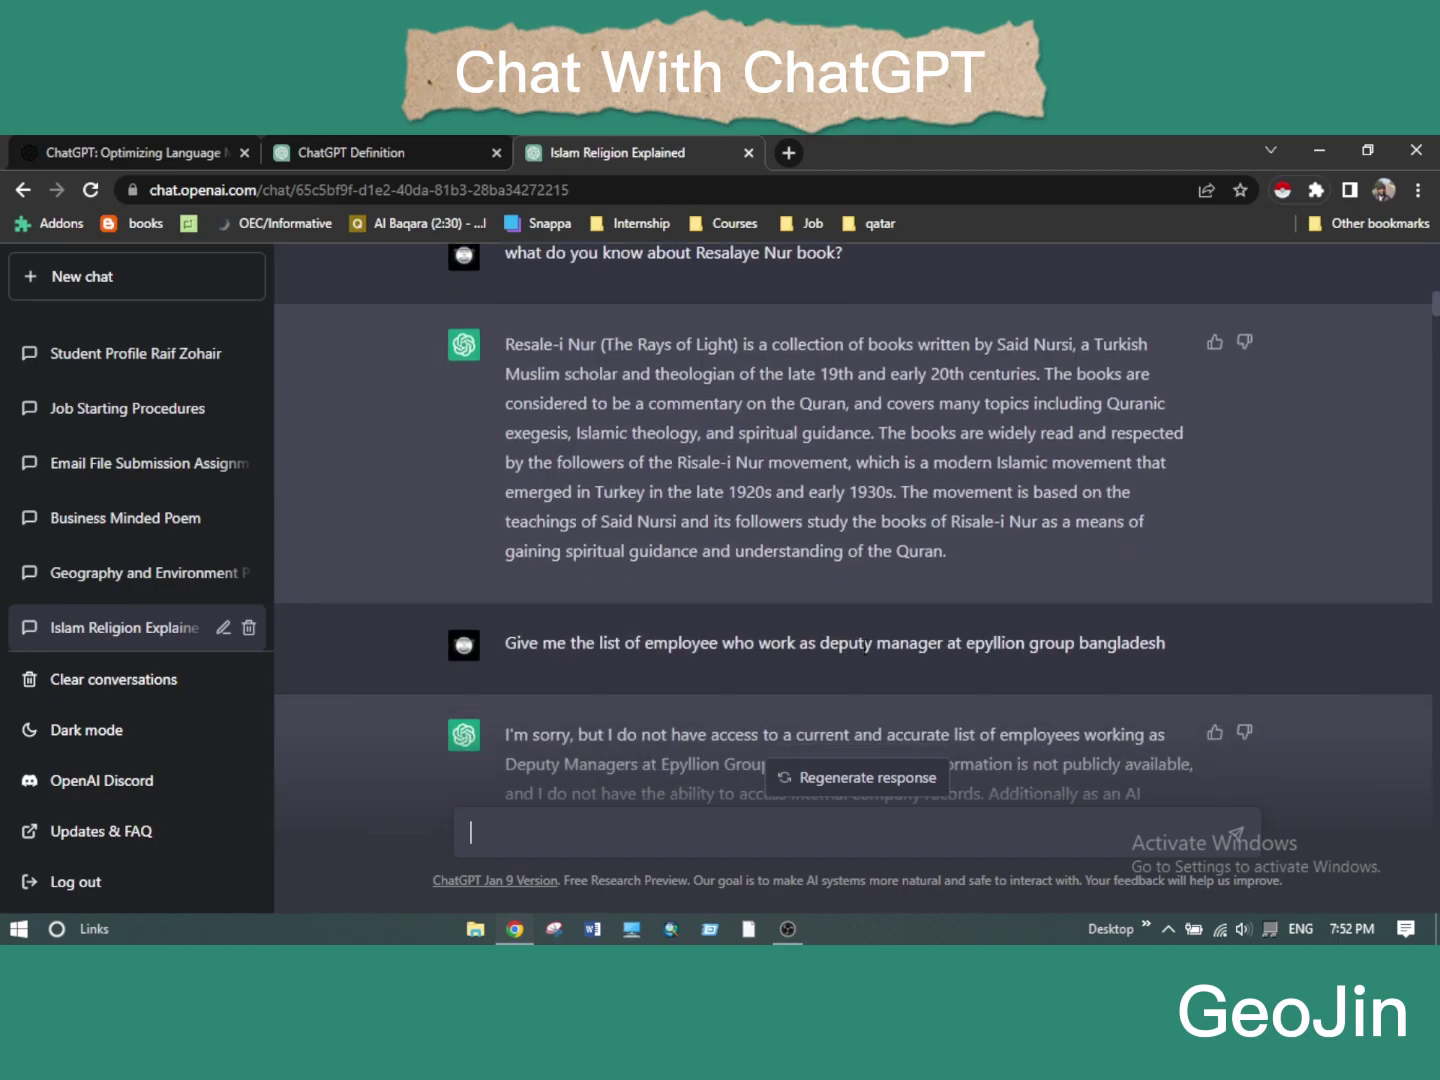
{"action": "scroll", "coordinate": [864, 645], "scroll_direction": "down", "scroll_amount": 4}
{"action": "scroll", "coordinate": [864, 645], "scroll_direction": "up", "scroll_amount": 5}
{"action": "scroll", "coordinate": [864, 645], "scroll_direction": "down", "scroll_amount": 3}
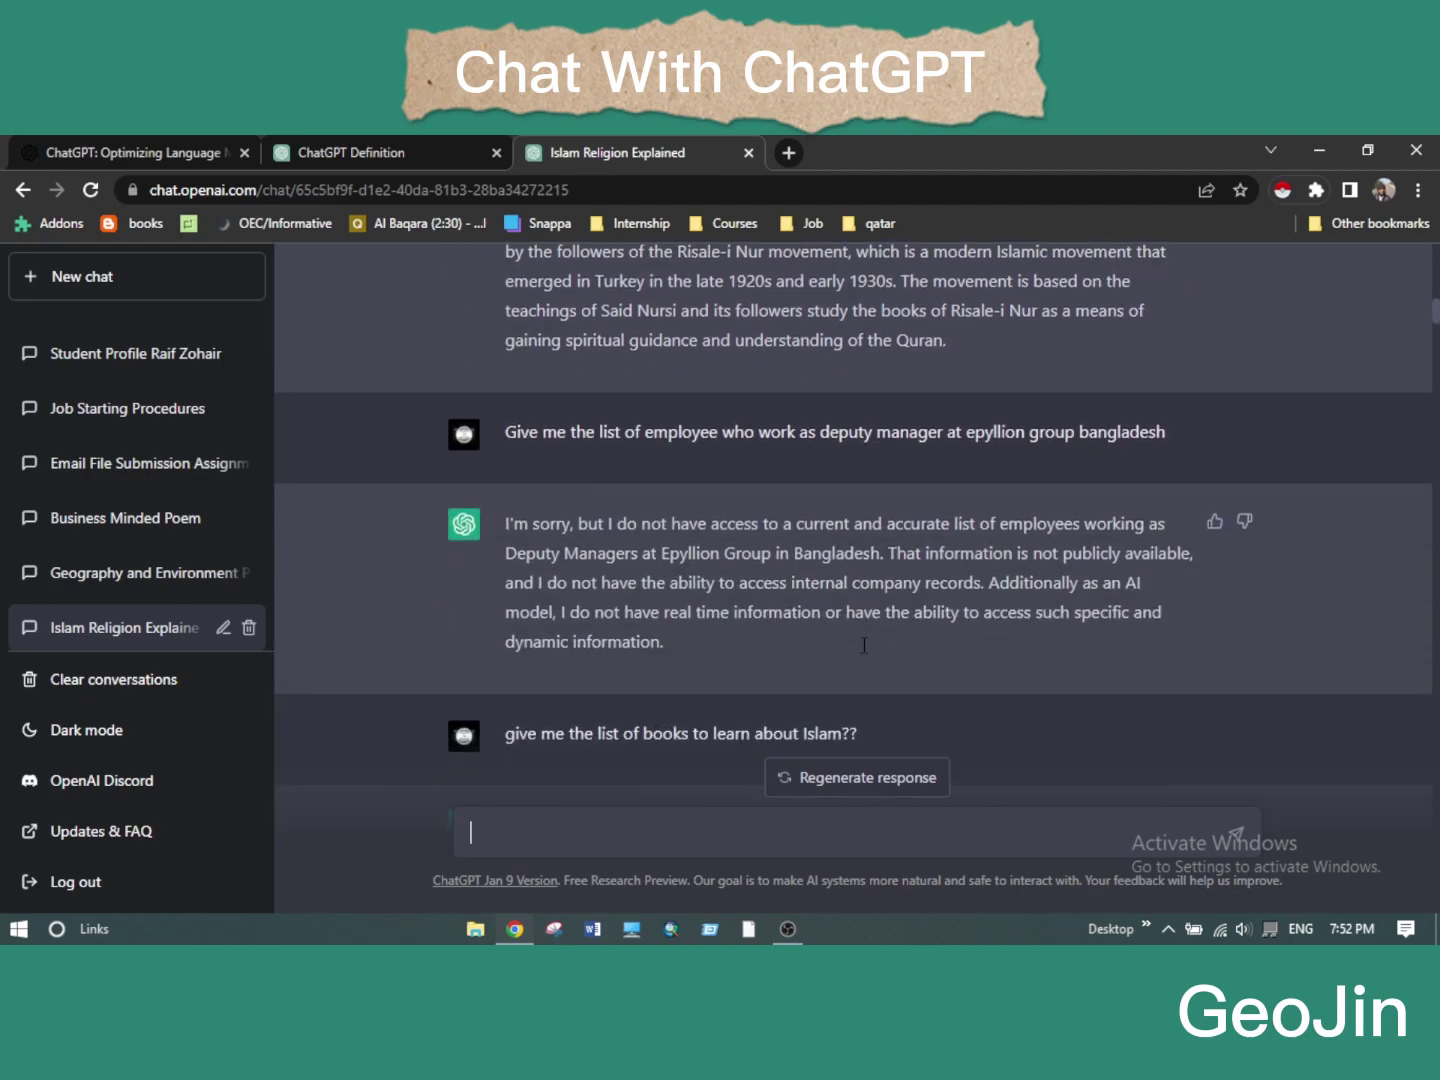
{"action": "scroll", "coordinate": [864, 645], "scroll_direction": "down", "scroll_amount": 1}
{"action": "scroll", "coordinate": [864, 645], "scroll_direction": "up", "scroll_amount": 5}
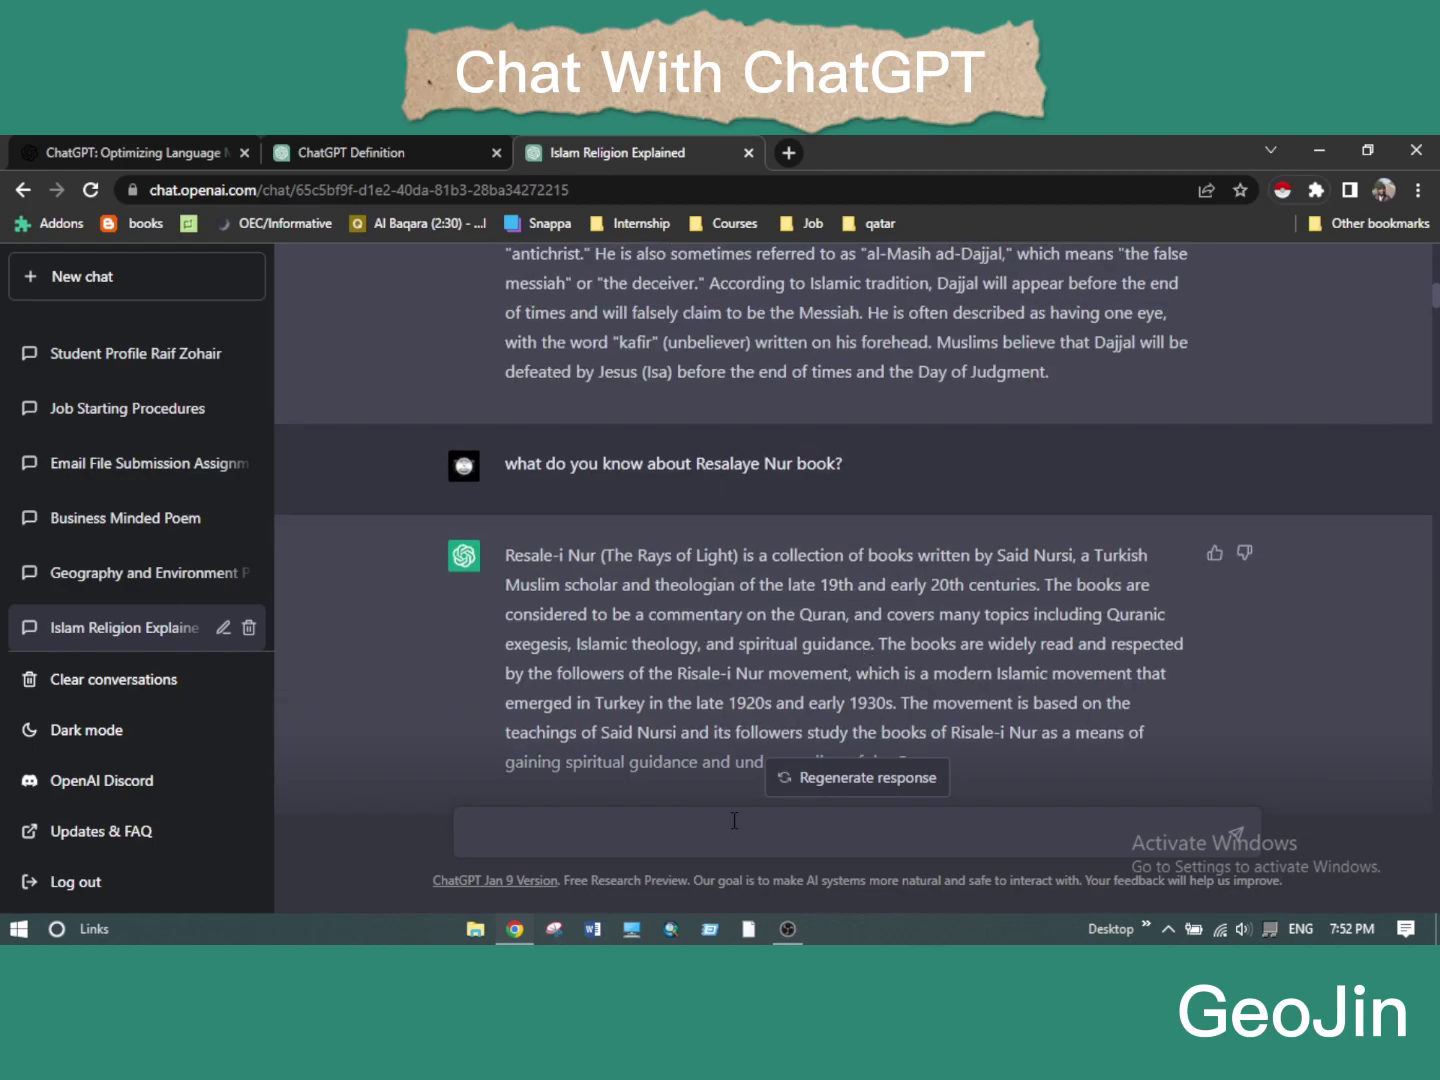
Send the prompt "write a poetry about good impression of Islam".
{"action": "type", "text": "rite a poetry about good im"}
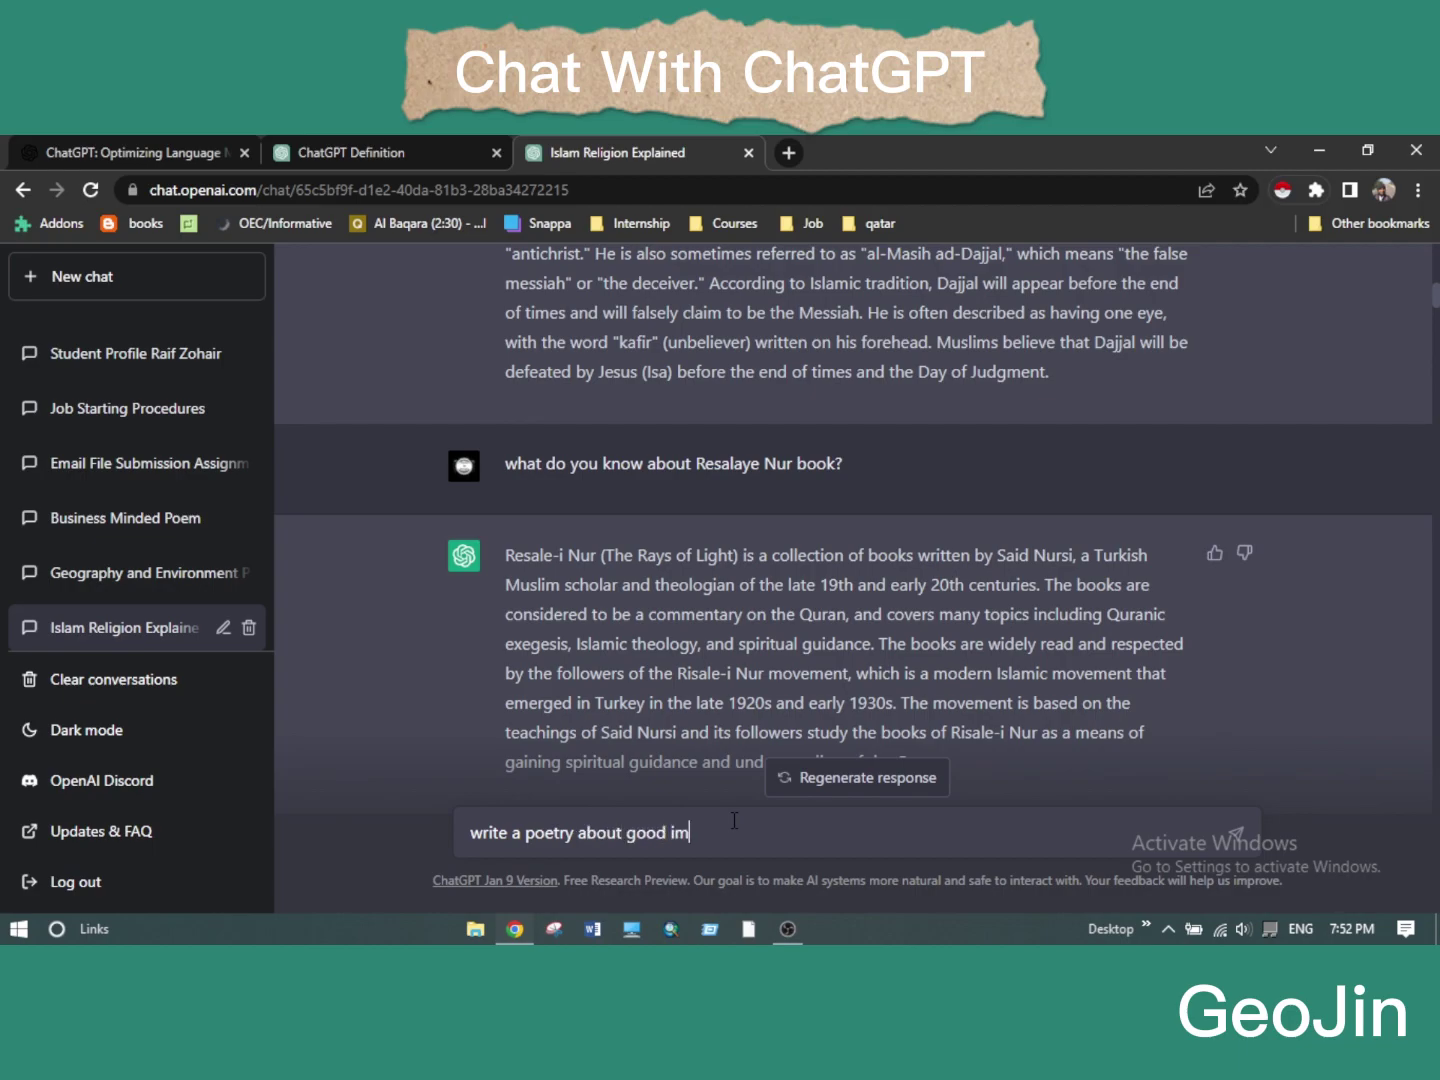
{"action": "type", "text": "pression of Islam"}
{"action": "key", "text": "Return"}
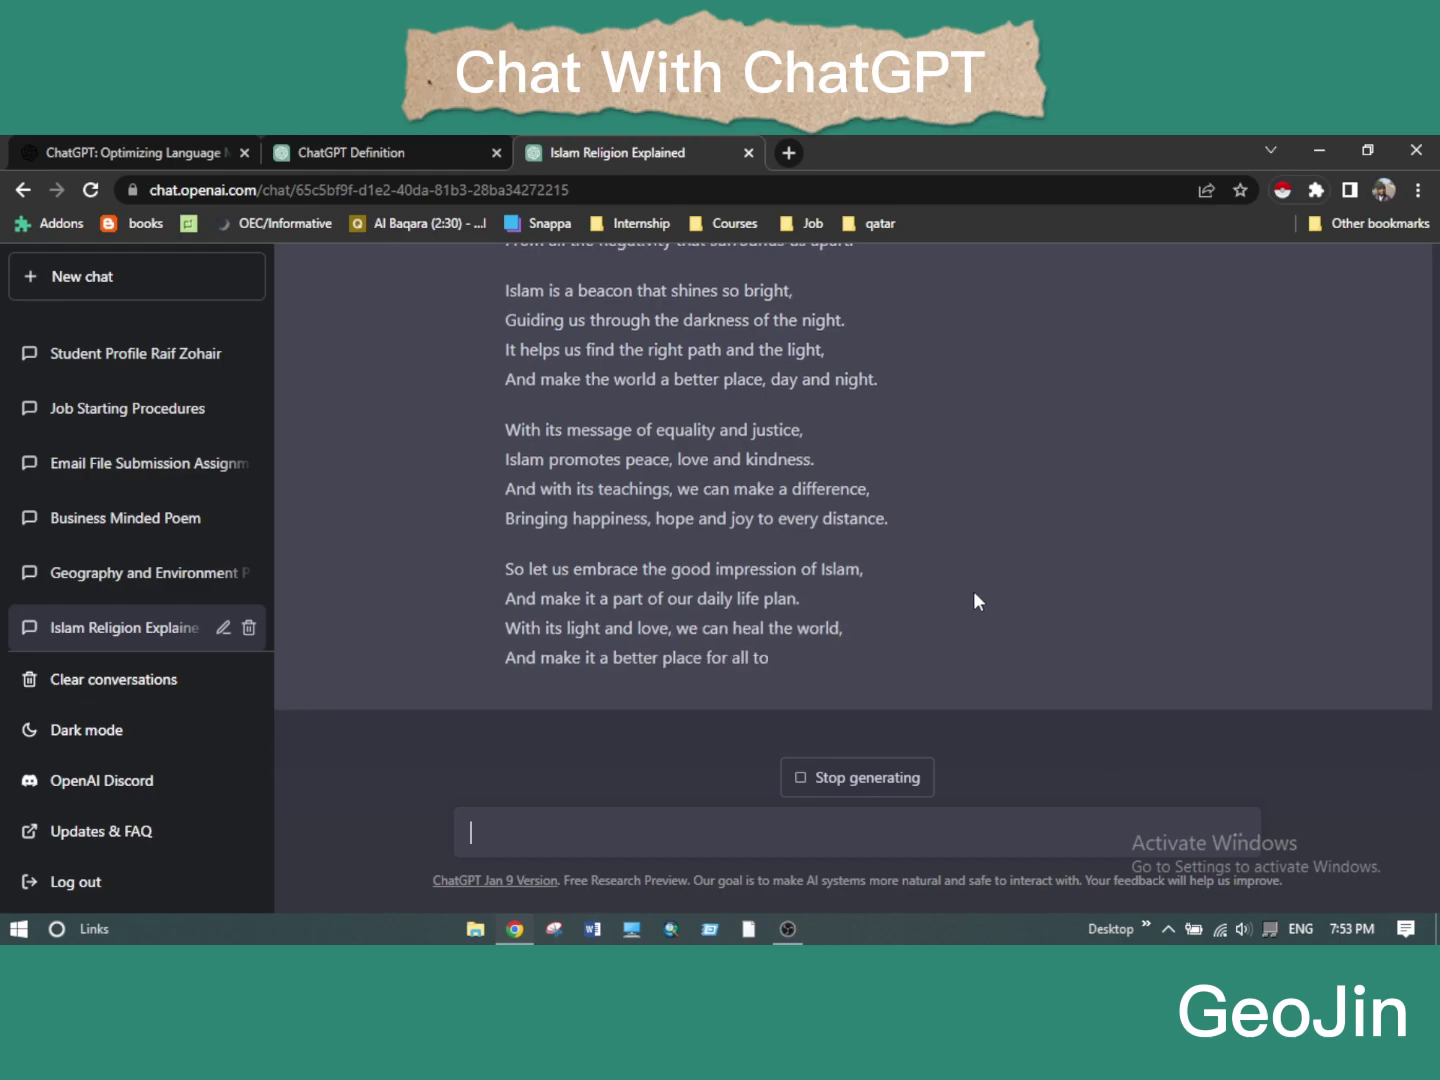
Copy the Islam poetry prompt from the conversation and send it again as a new message.
{"action": "scroll", "coordinate": [858, 474], "scroll_direction": "up", "scroll_amount": 4}
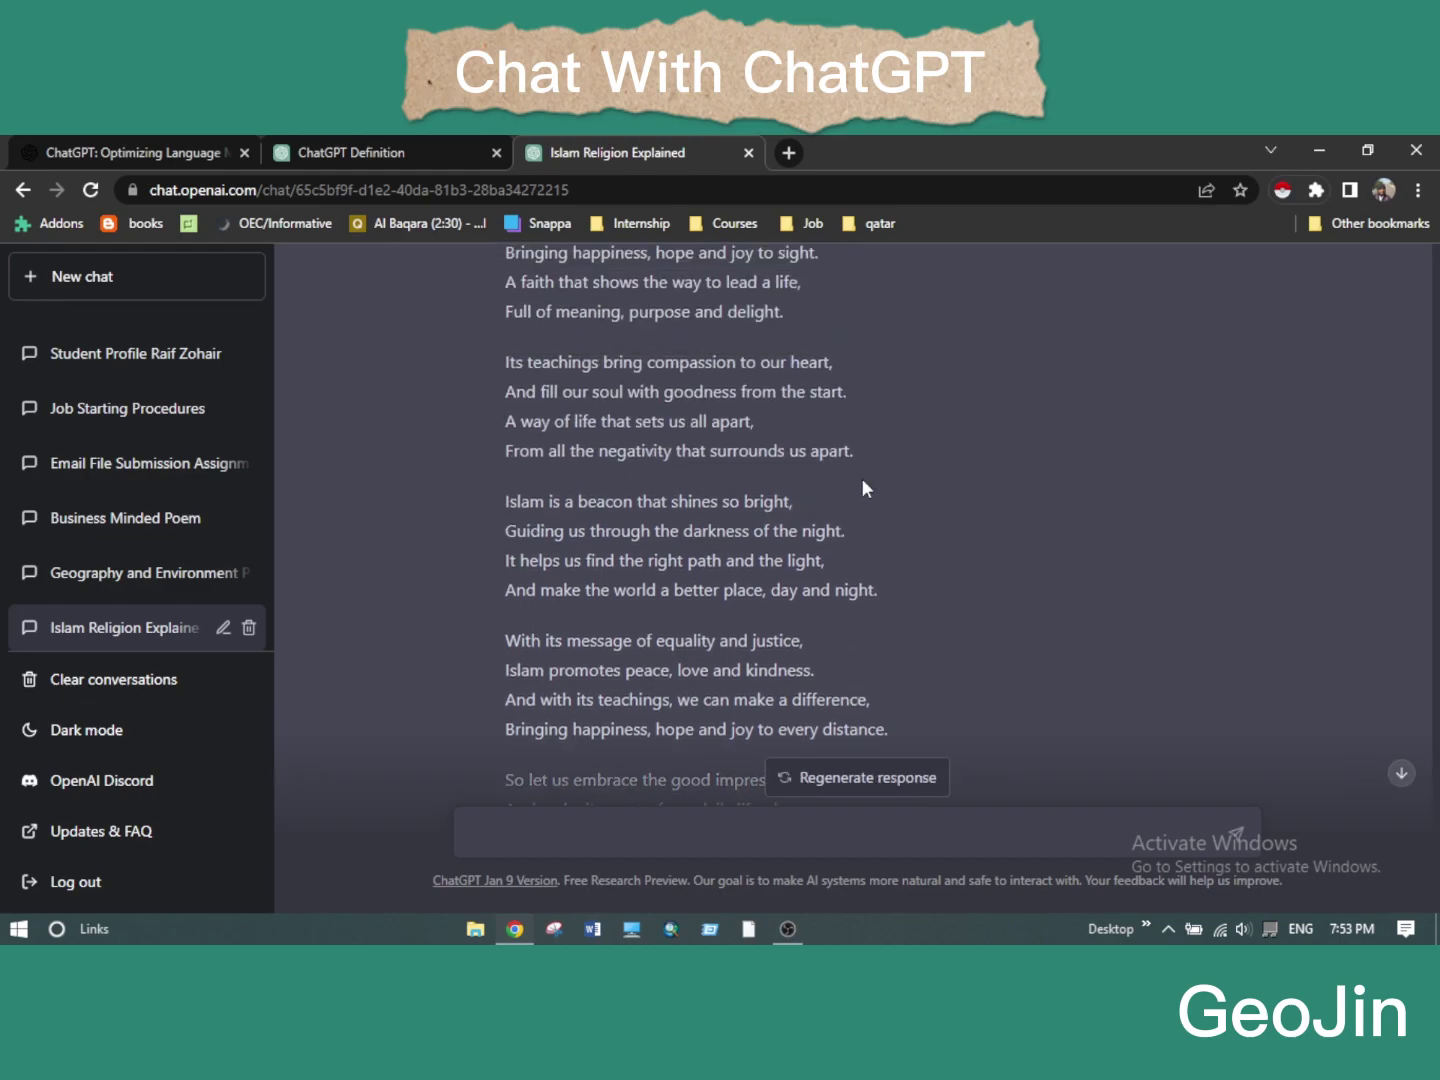
{"action": "left_click_drag", "start_coordinate": [862, 338], "coordinate": [504, 344]}
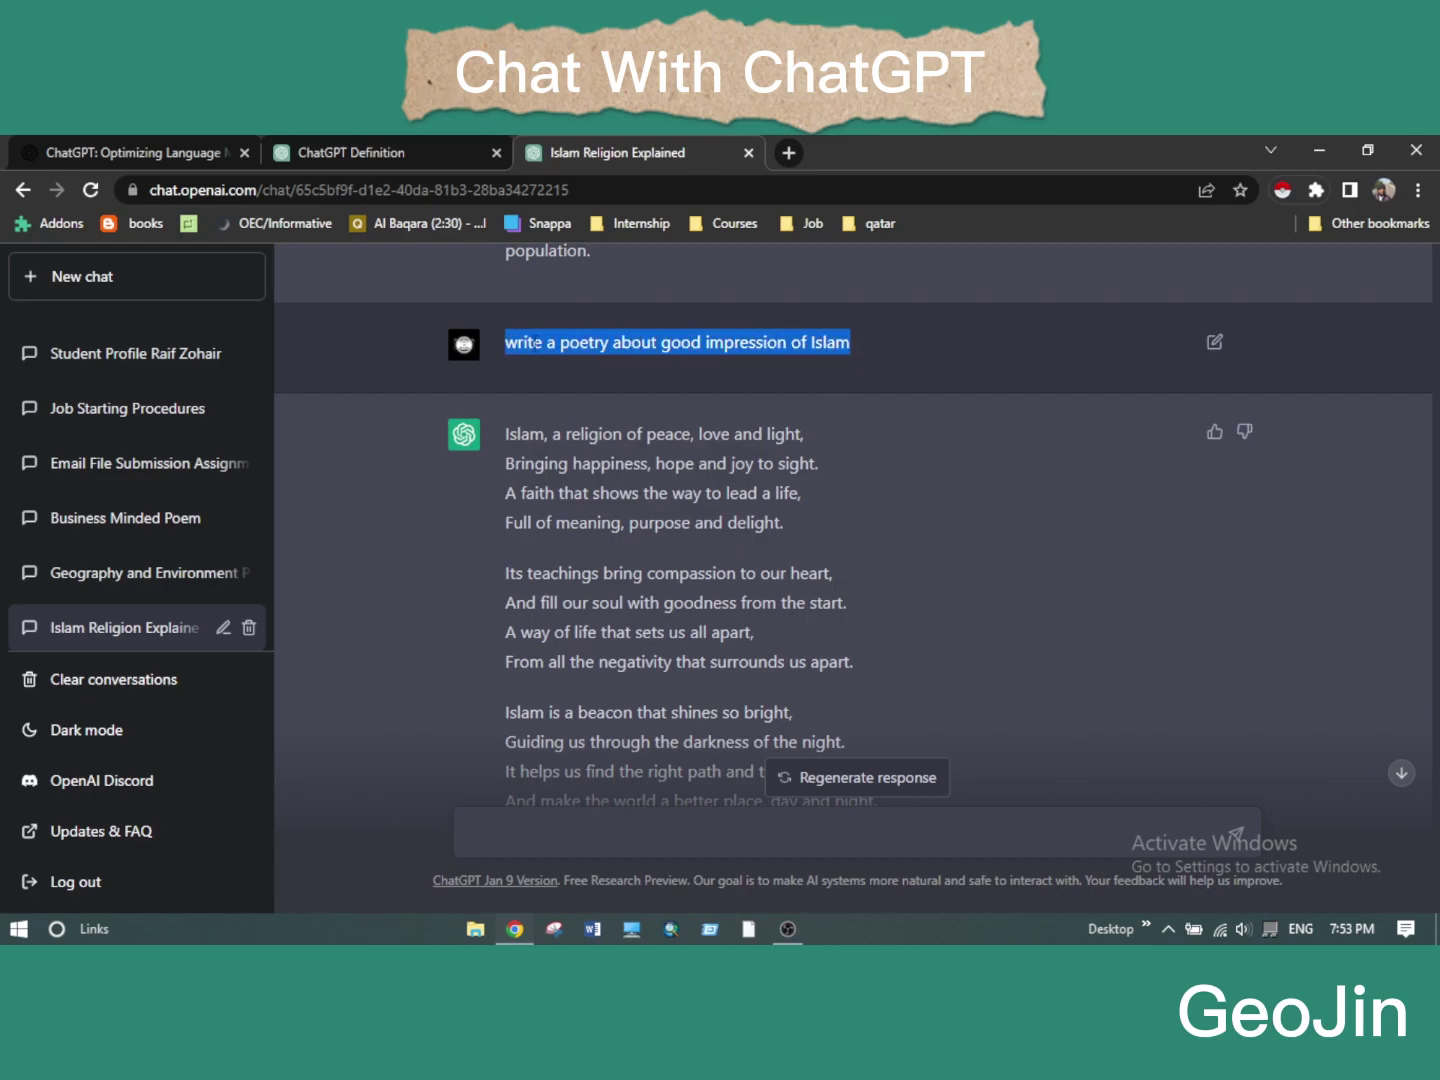
{"action": "right_click", "coordinate": [536, 342]}
{"action": "left_click", "coordinate": [566, 355]}
{"action": "scroll", "coordinate": [809, 619], "scroll_direction": "down", "scroll_amount": 4}
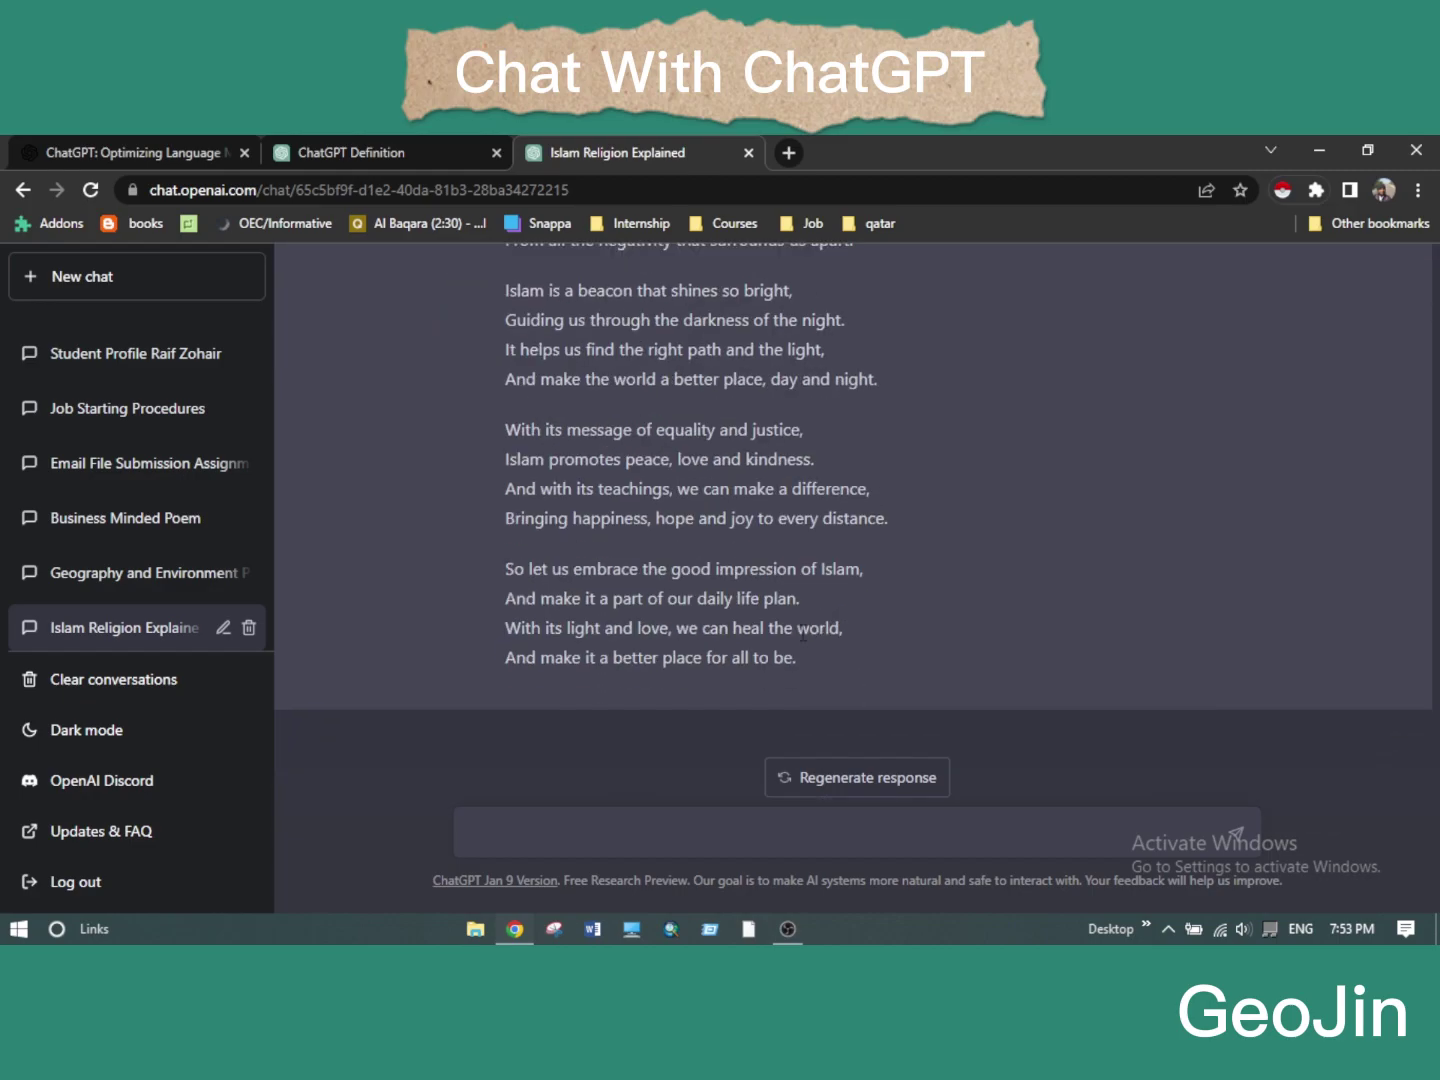
{"action": "right_click", "coordinate": [546, 833]}
{"action": "left_click", "coordinate": [572, 664]}
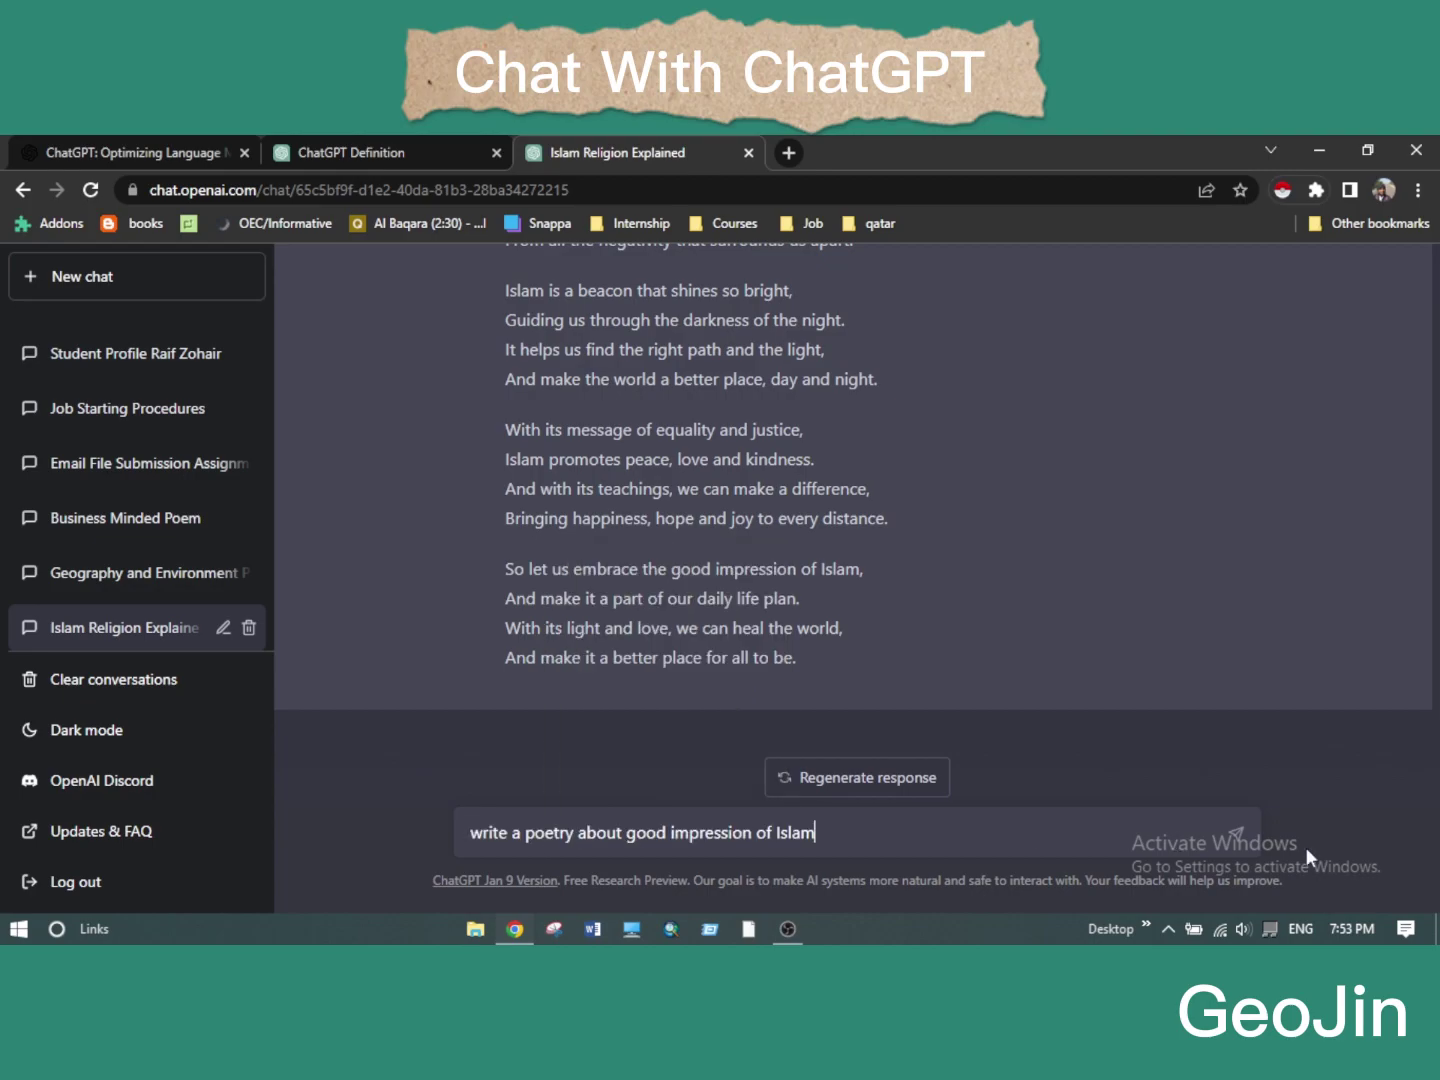
{"action": "left_click", "coordinate": [1238, 833]}
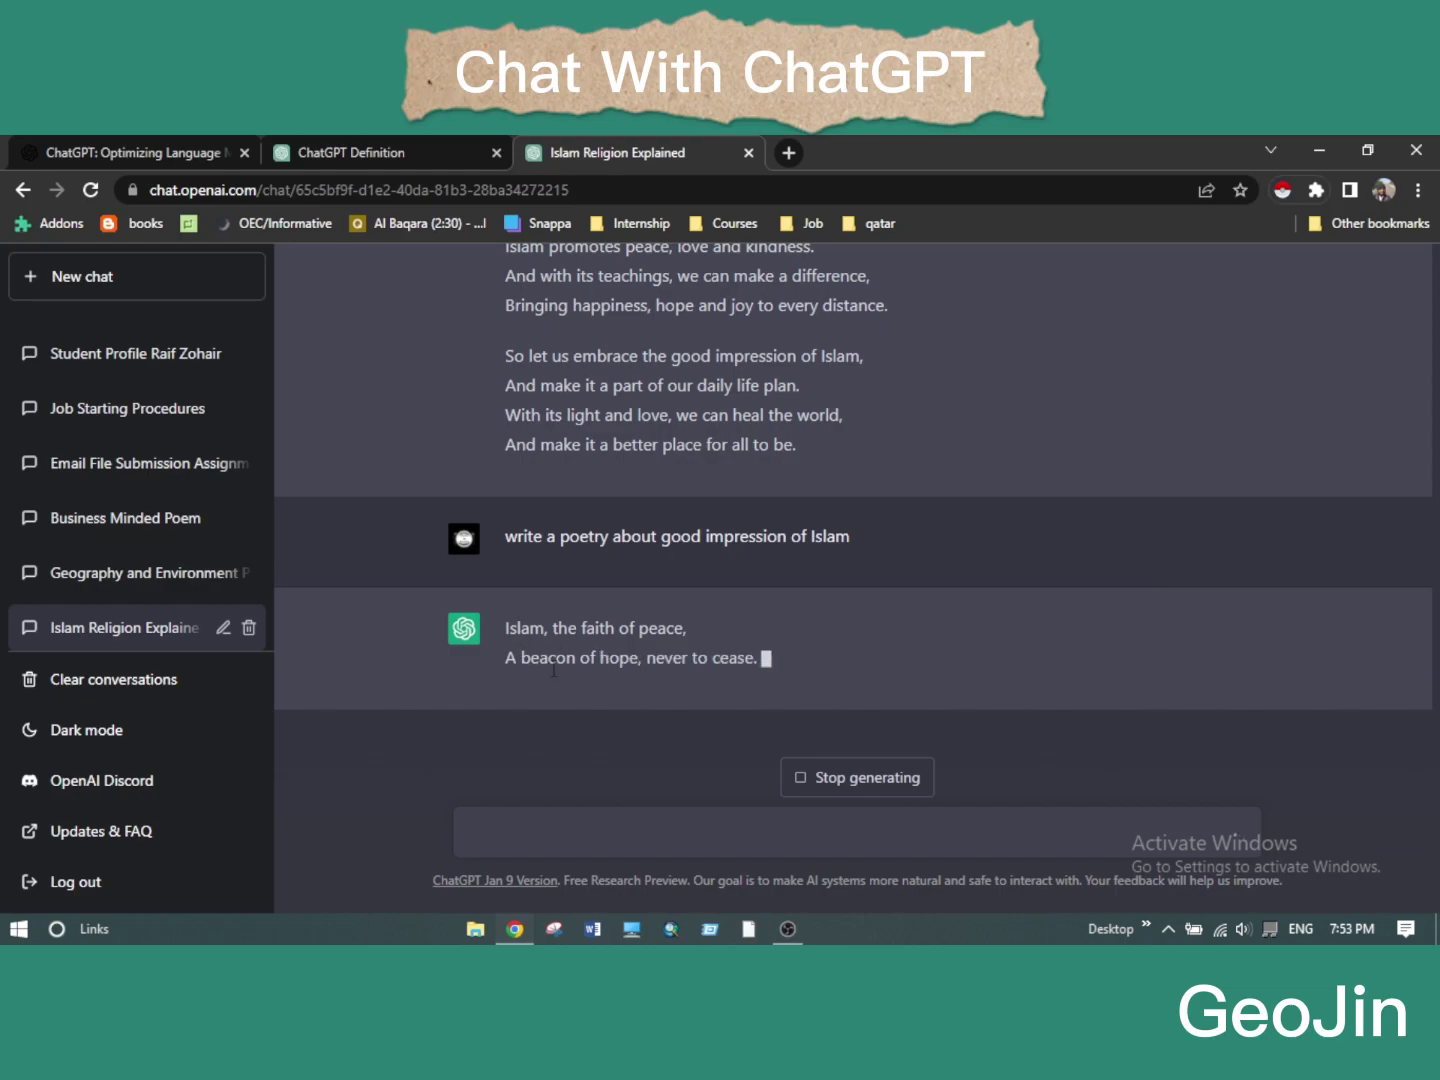
Compare the first poem about Islam with the newly generated one.
{"action": "scroll", "coordinate": [976, 575], "scroll_direction": "up", "scroll_amount": 3}
{"action": "scroll", "coordinate": [990, 568], "scroll_direction": "up", "scroll_amount": 3}
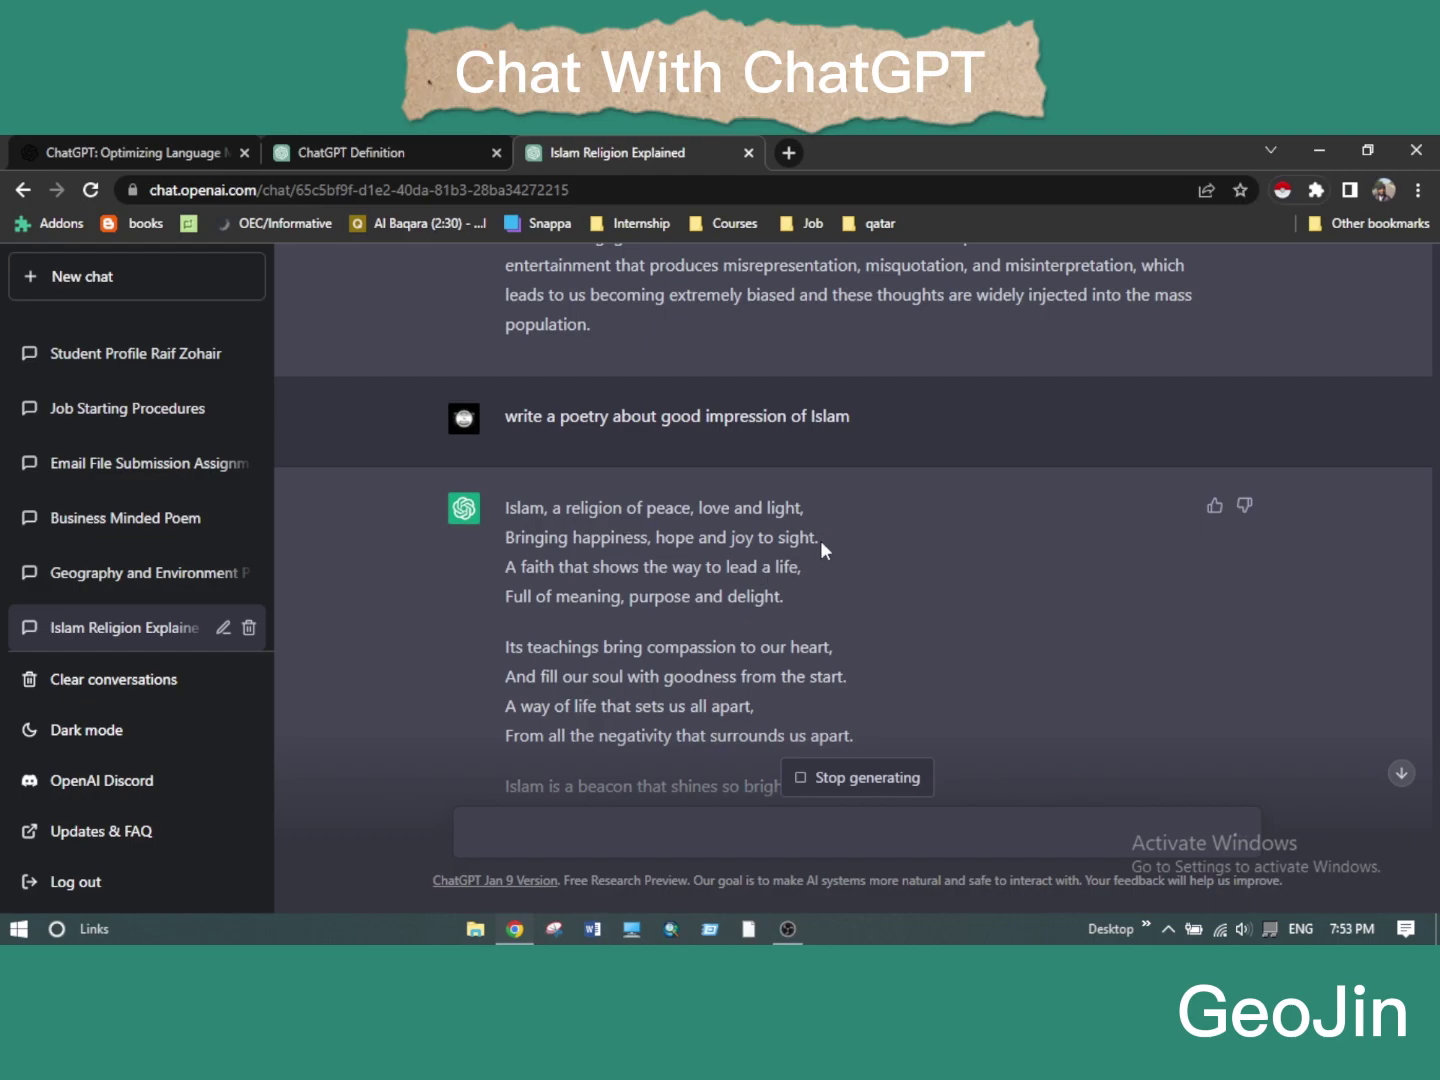
{"action": "scroll", "coordinate": [887, 563], "scroll_direction": "down", "scroll_amount": 7}
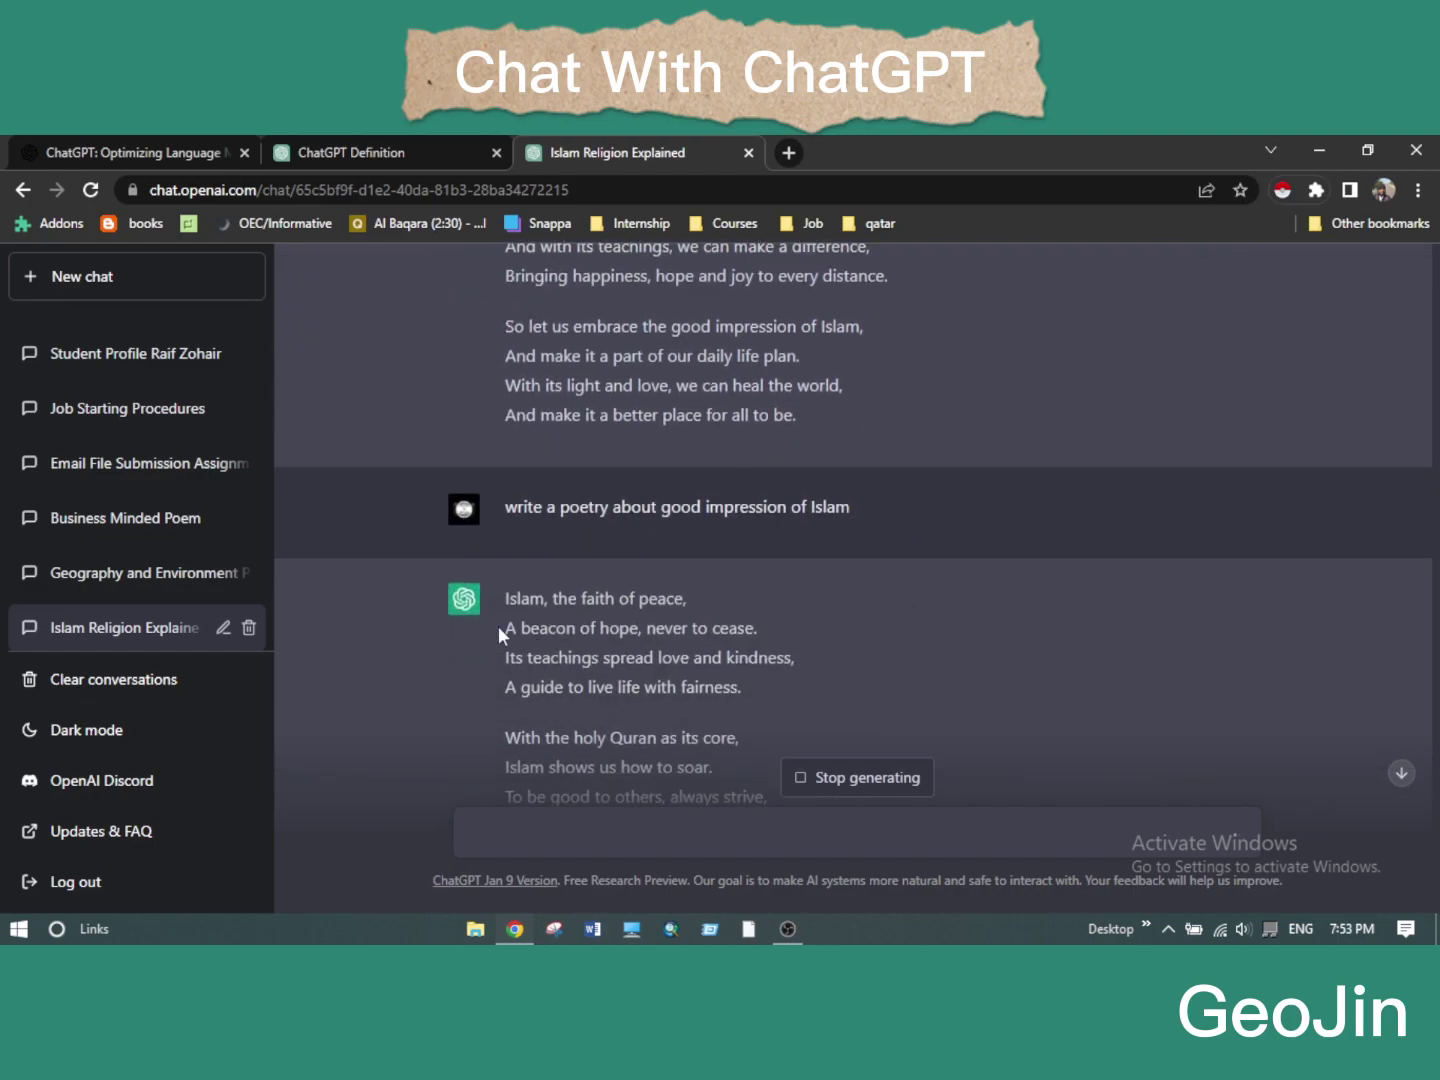